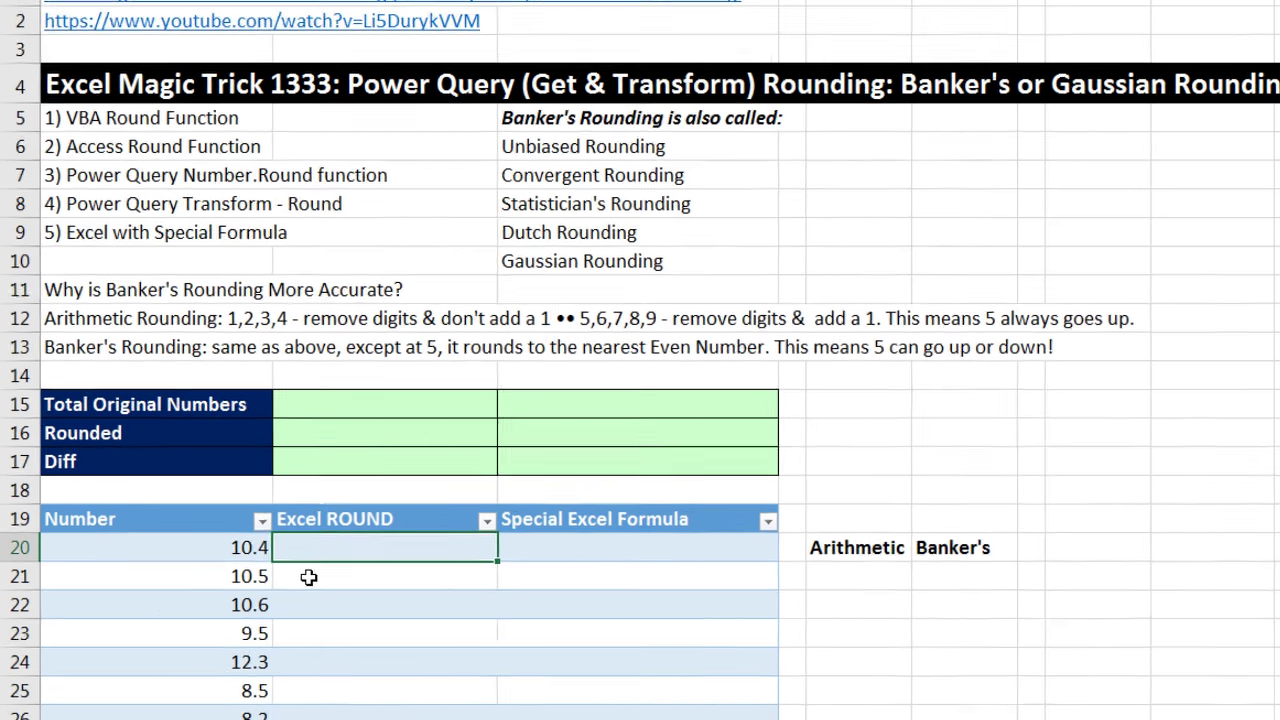
Compare the 10.5 and 9.5 entries in the Number column as examples of values ending in 5
left_click(292, 608)
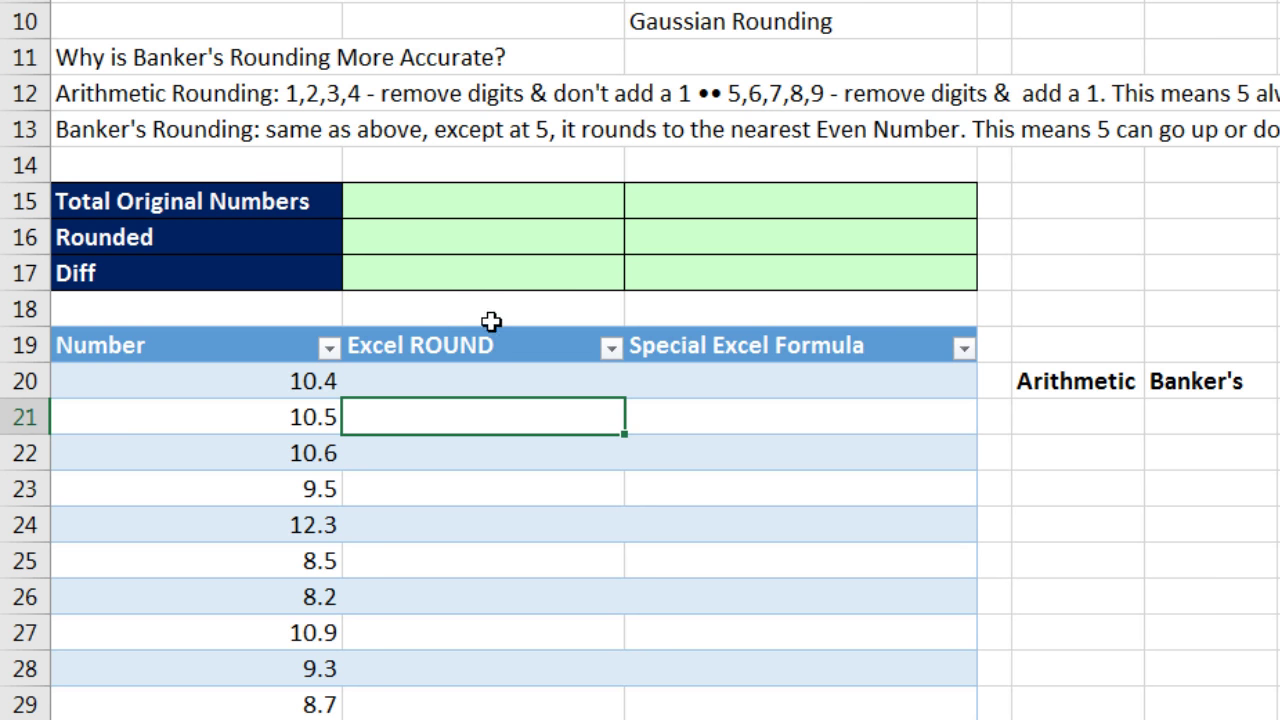
left_click(284, 481)
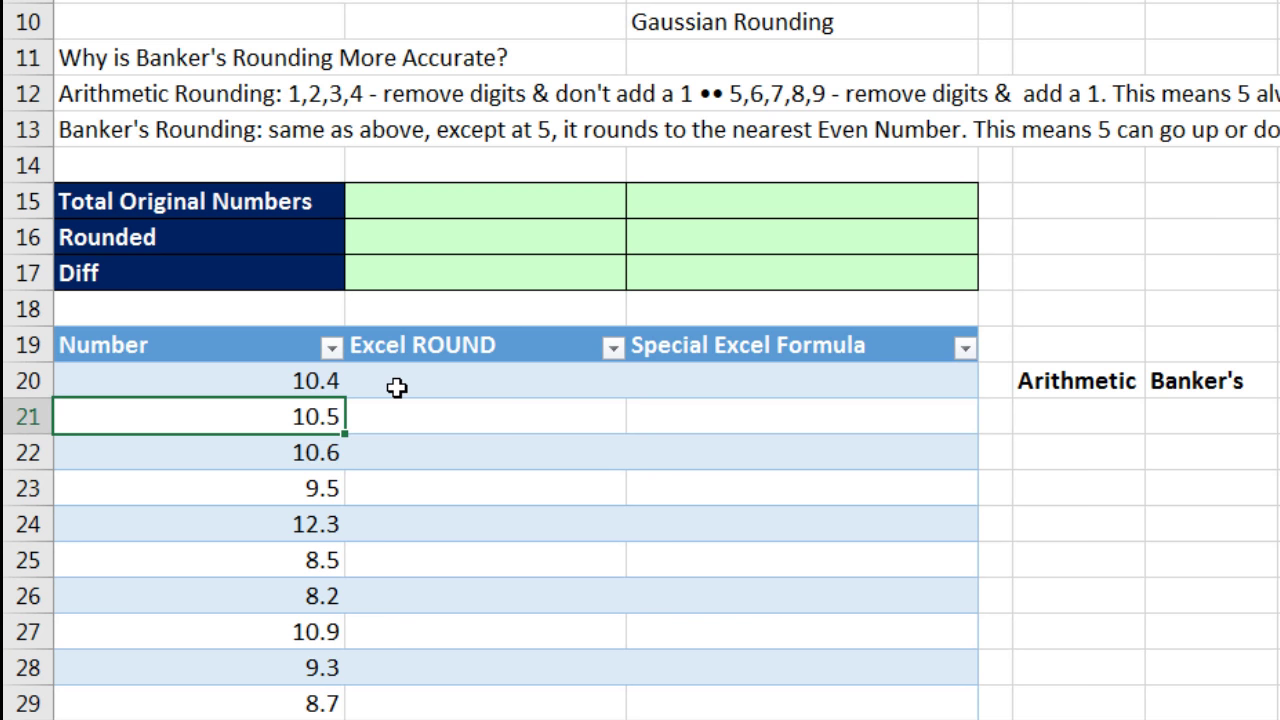
left_click(312, 480)
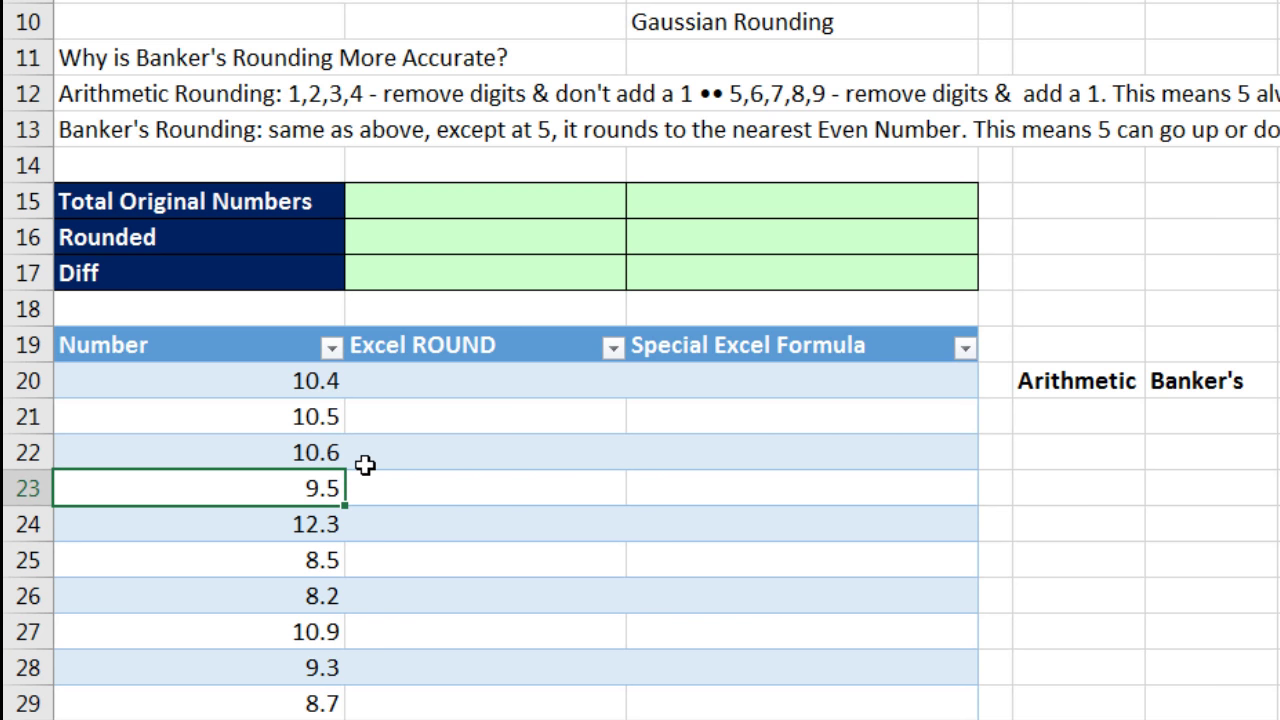
left_click(330, 418)
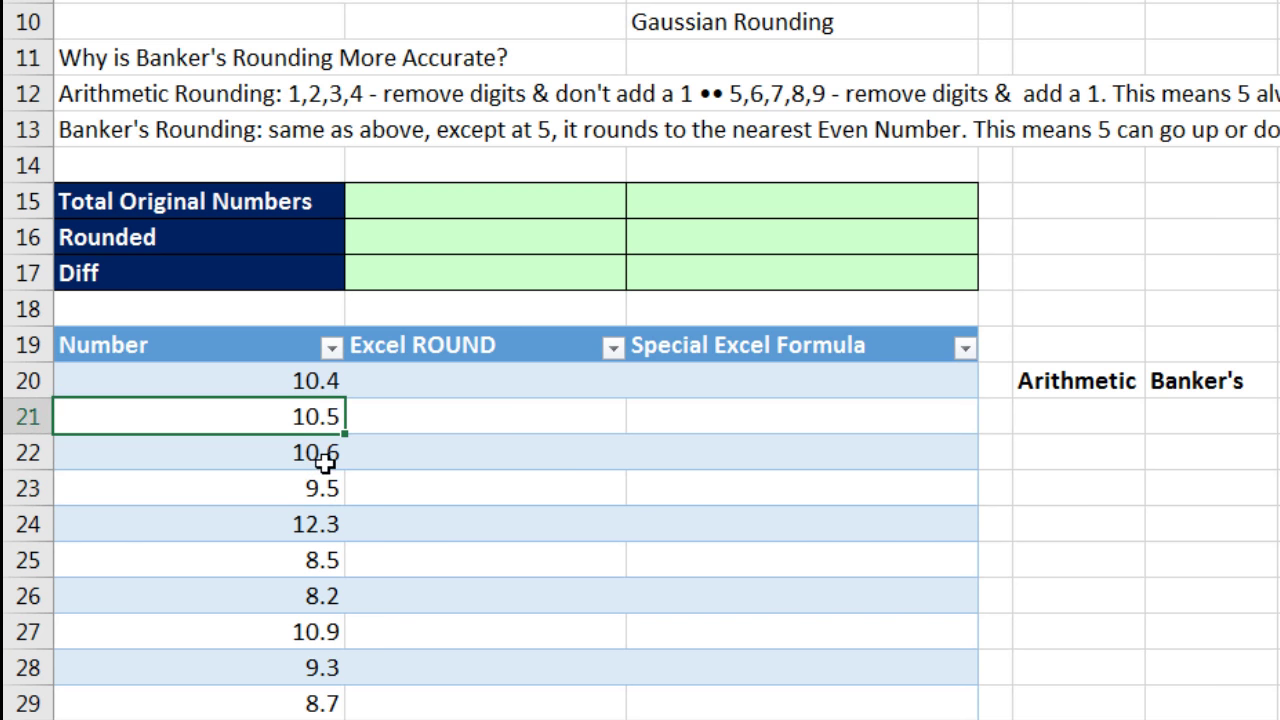
left_click(326, 489)
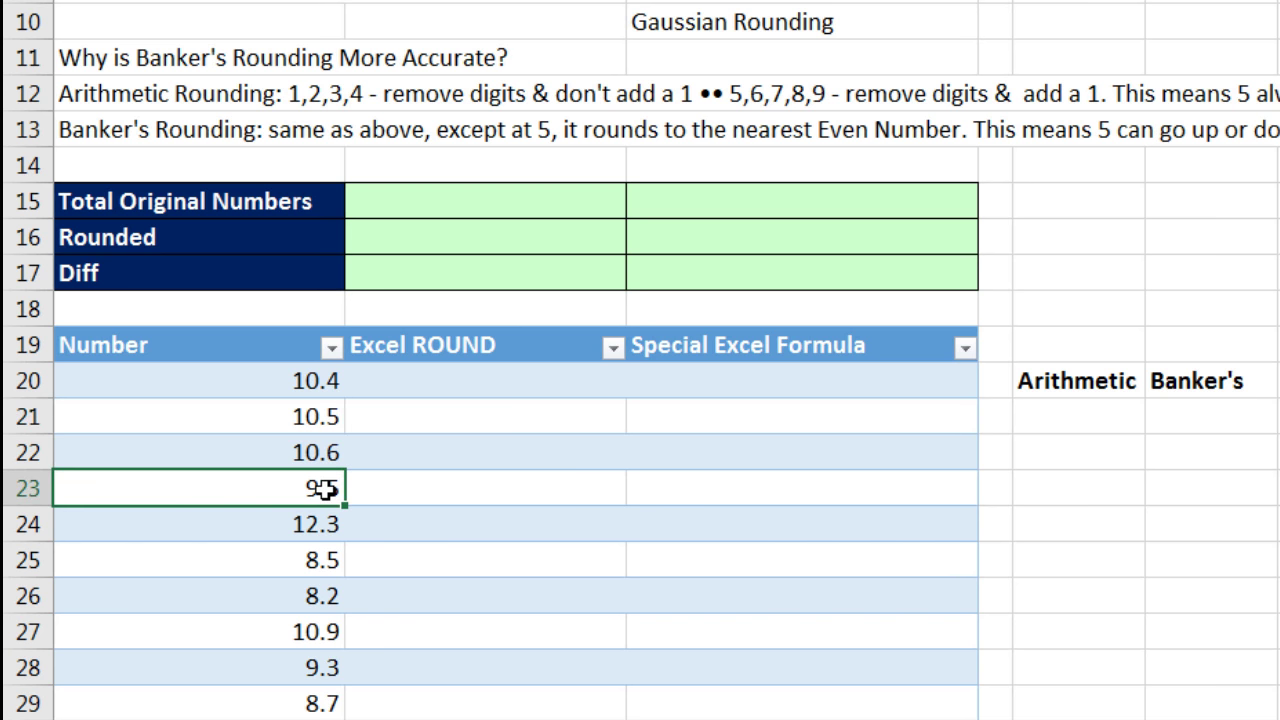
left_click(318, 417)
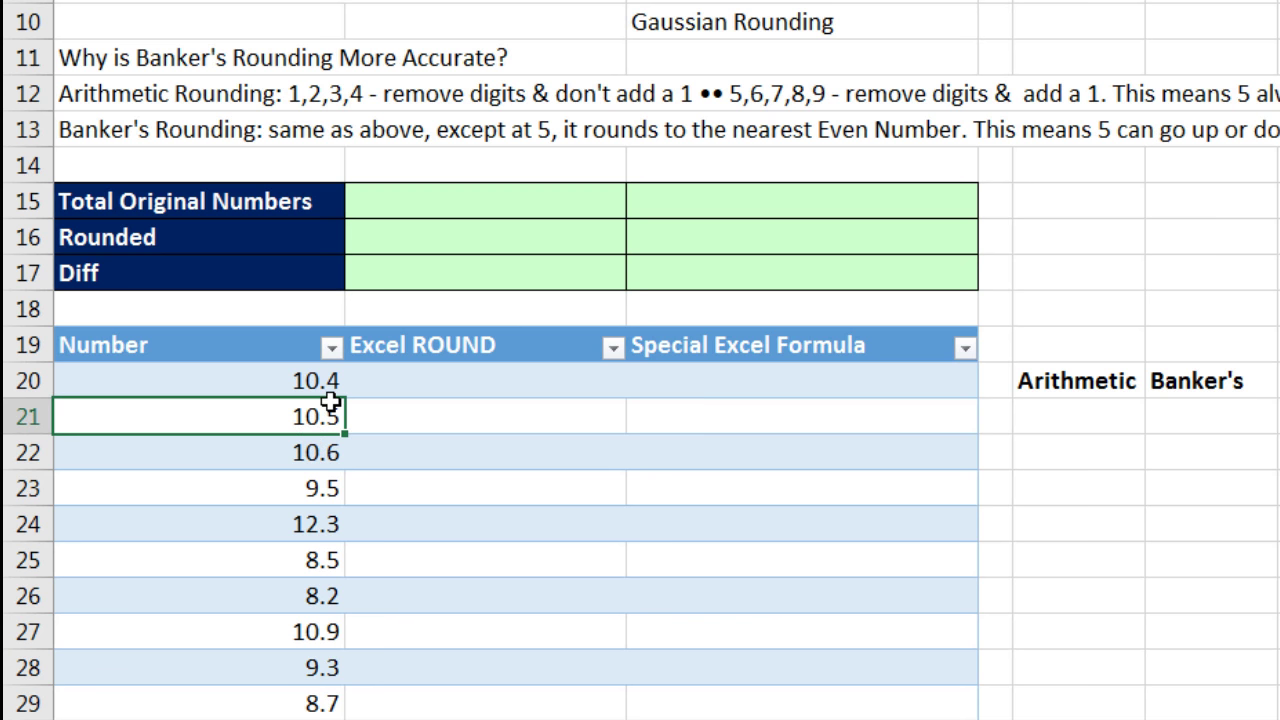
left_click(314, 490)
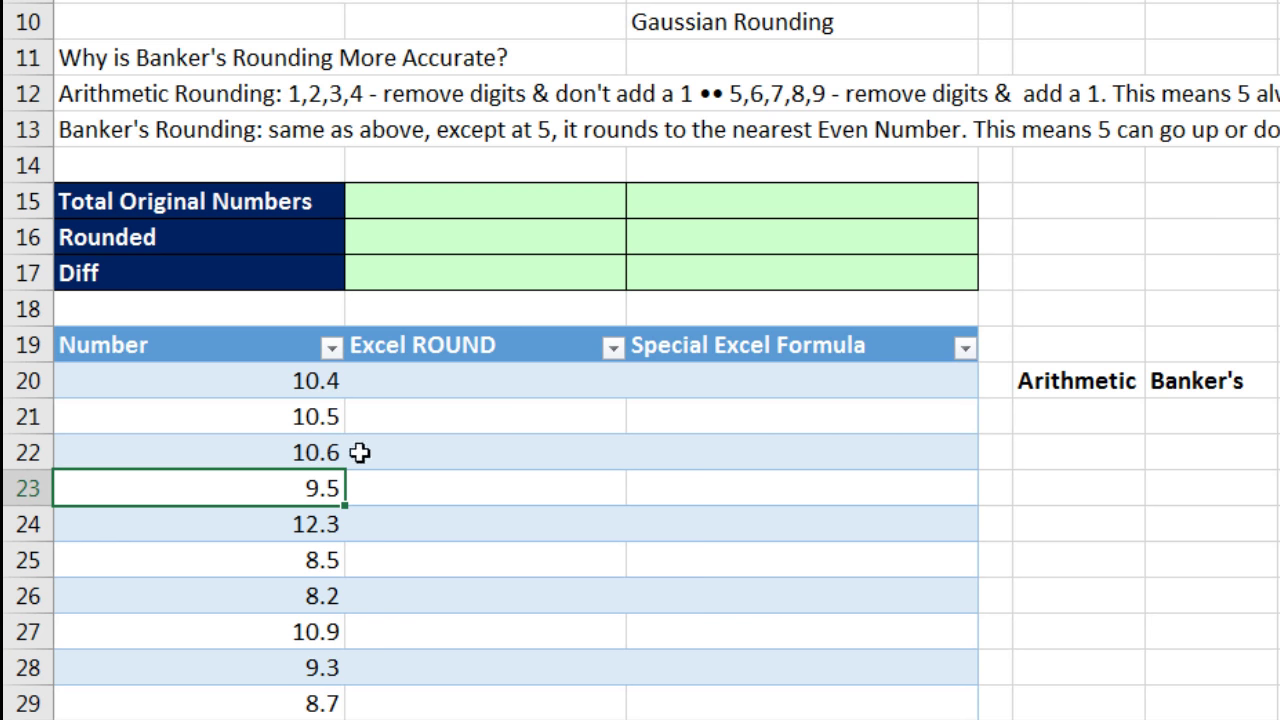
left_click(316, 408)
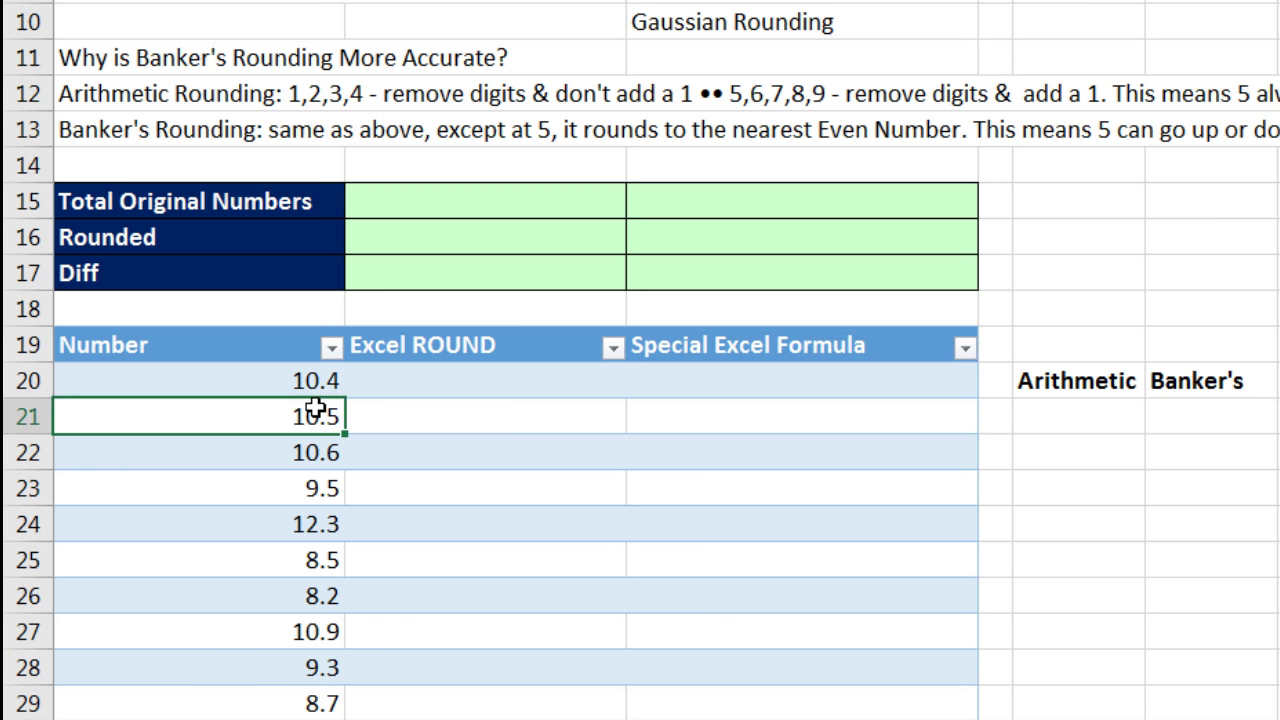
left_click(316, 489)
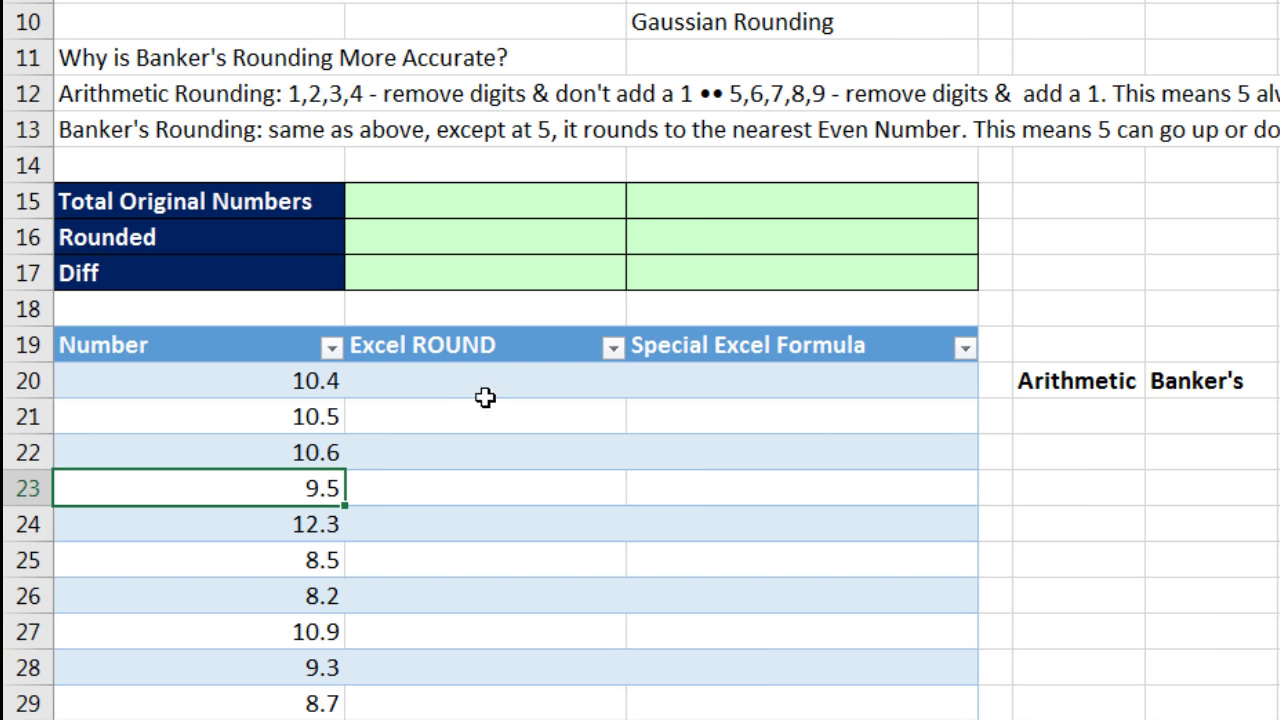
left_click(486, 392)
type("=roun")
key("Tab")
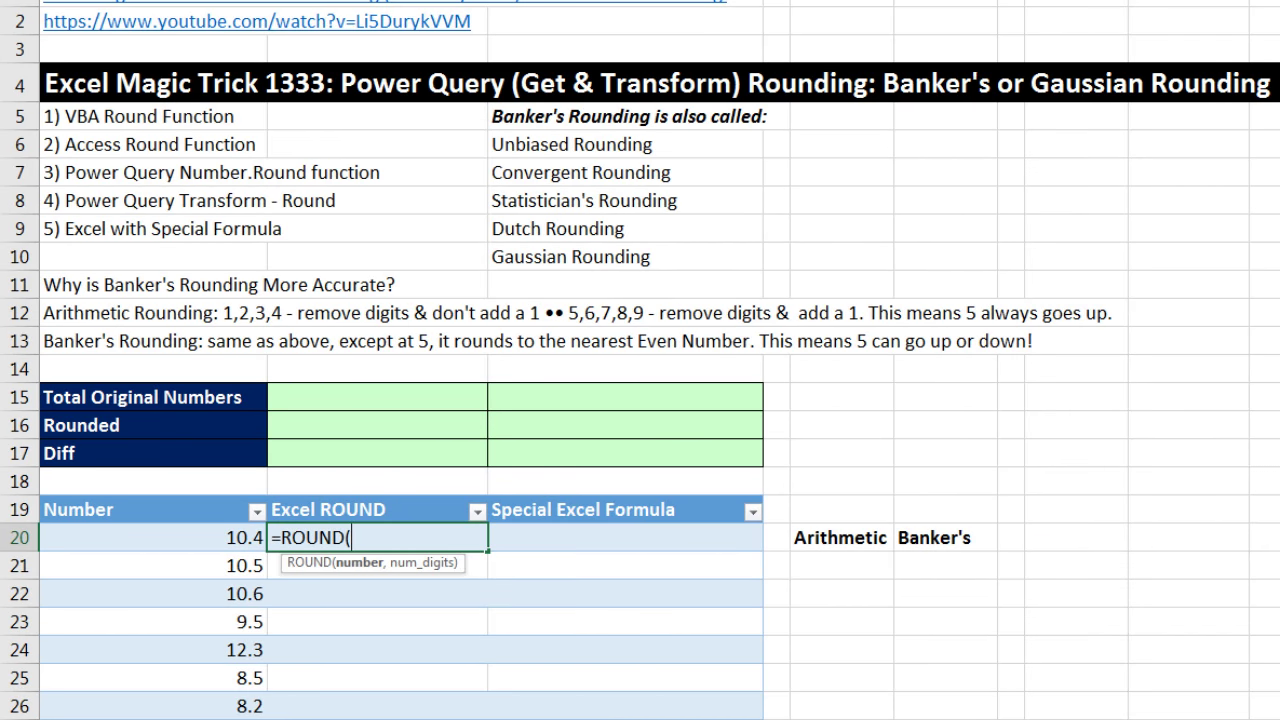
left_click(222, 538)
type(",")
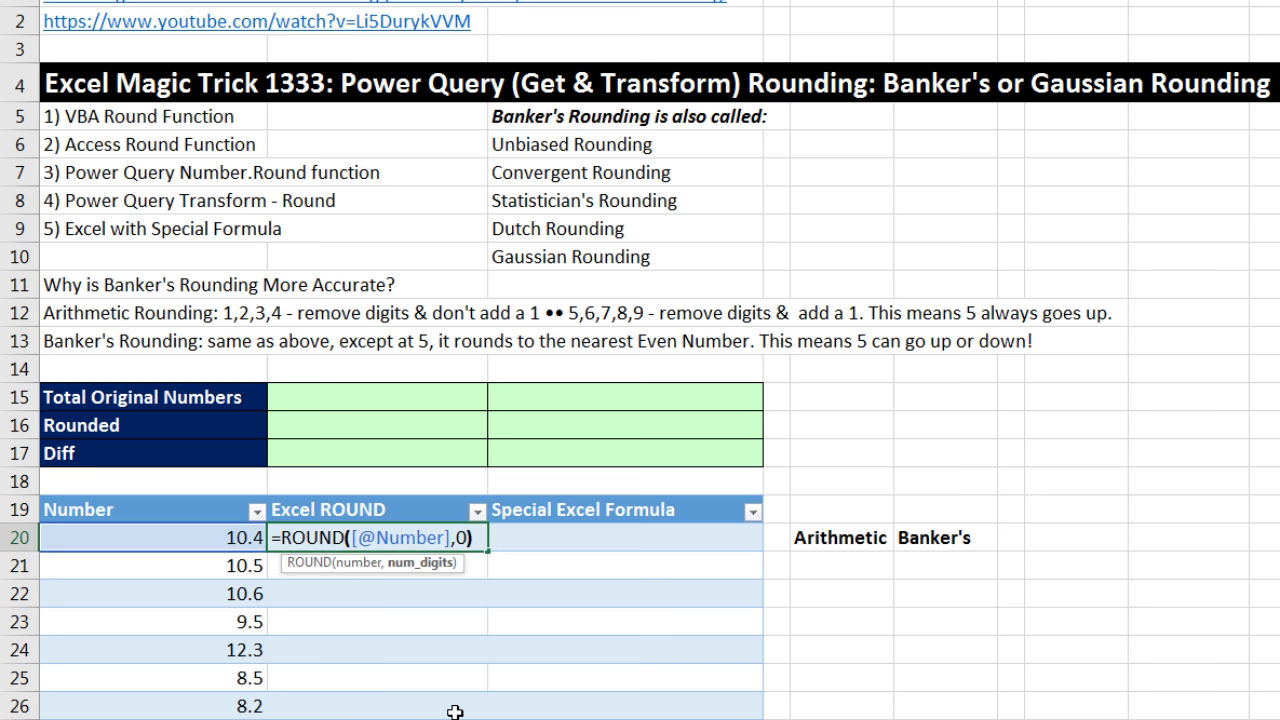
type("0)")
key("Return")
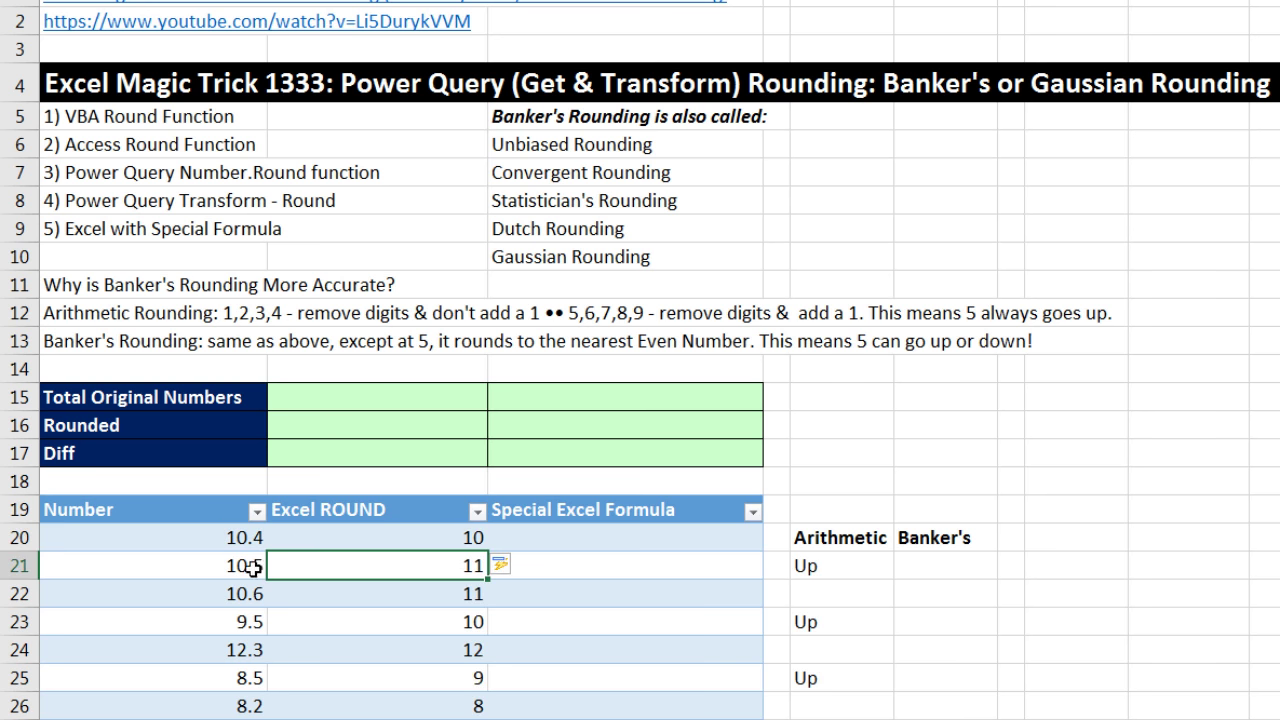
left_click(245, 624)
left_click(377, 622)
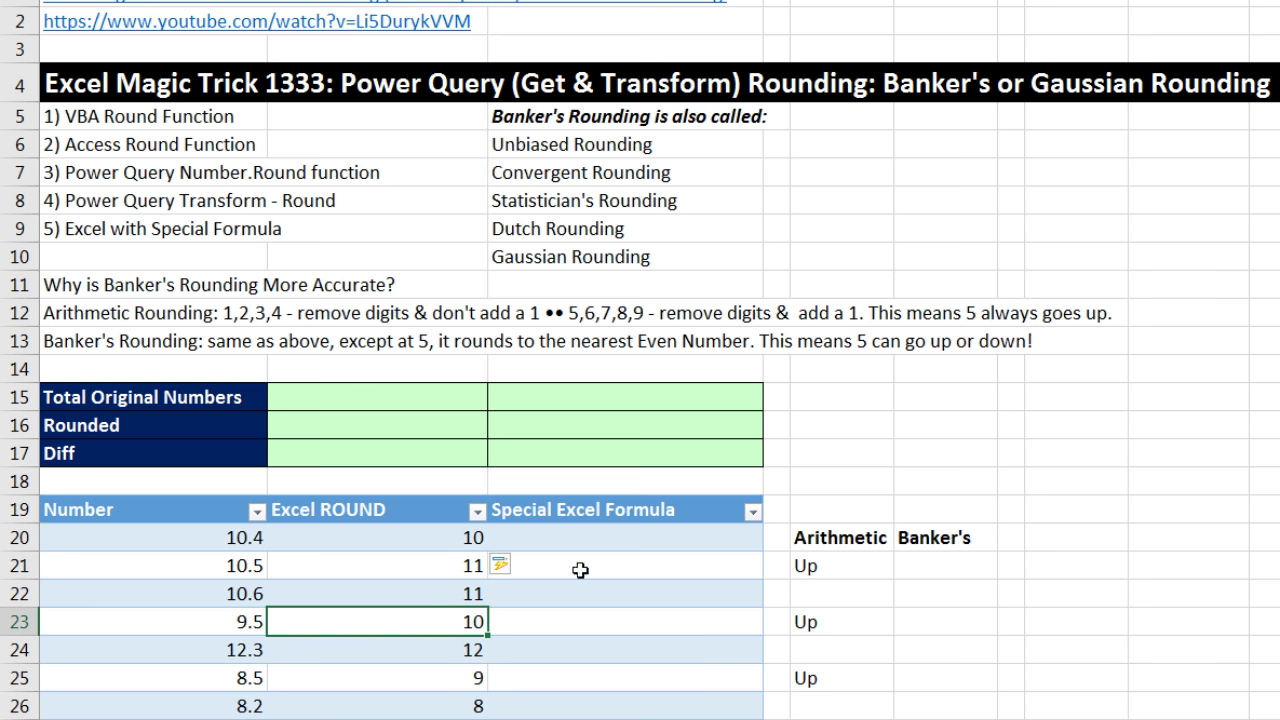
left_click(583, 536)
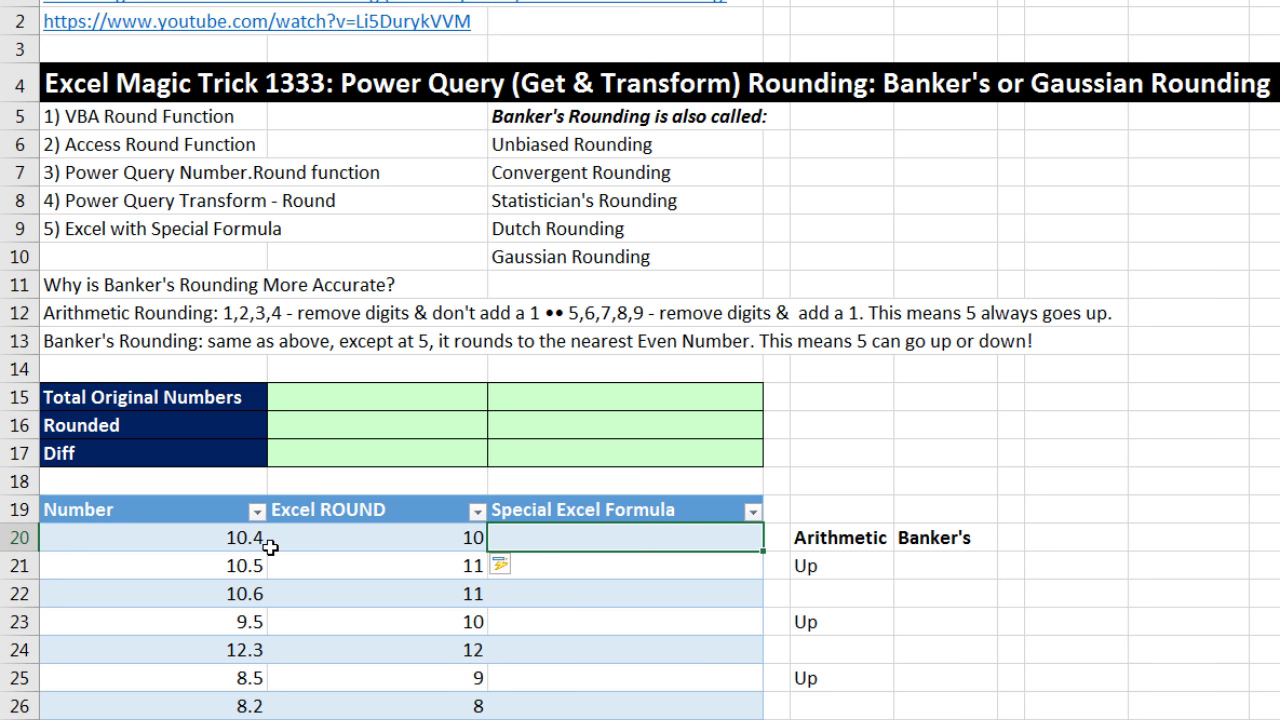
type("=mod(")
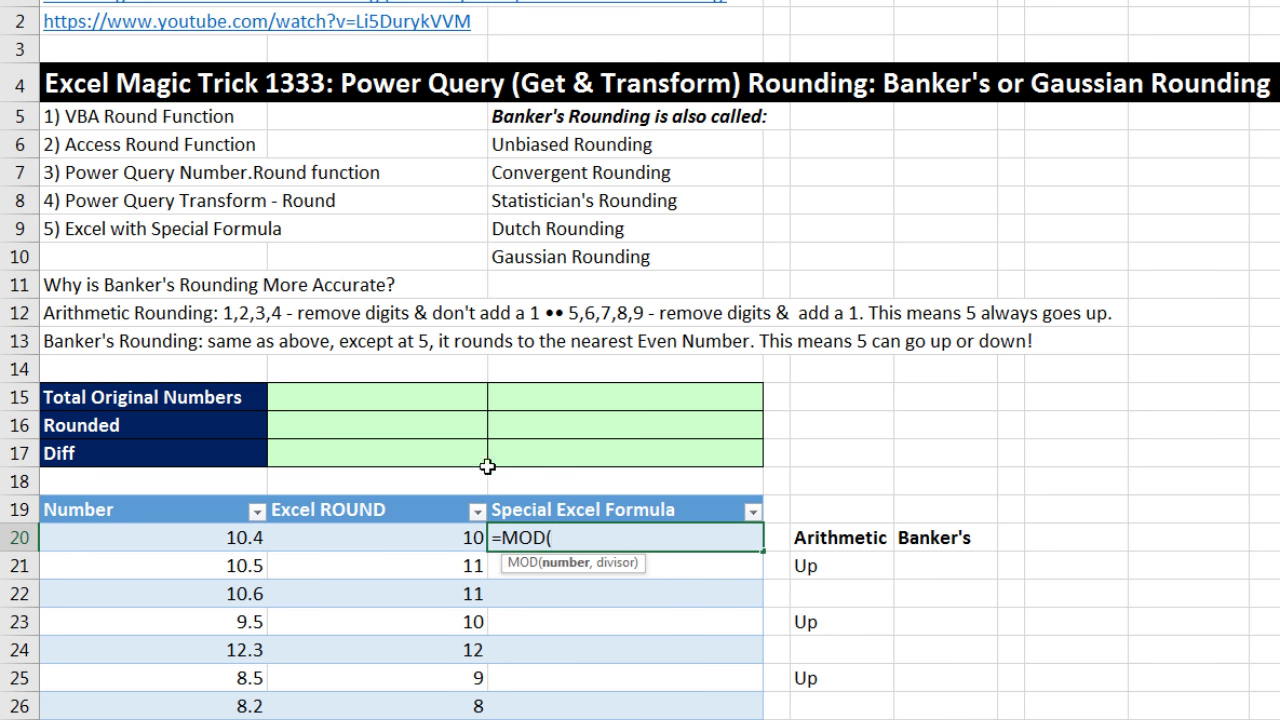
left_click(235, 532)
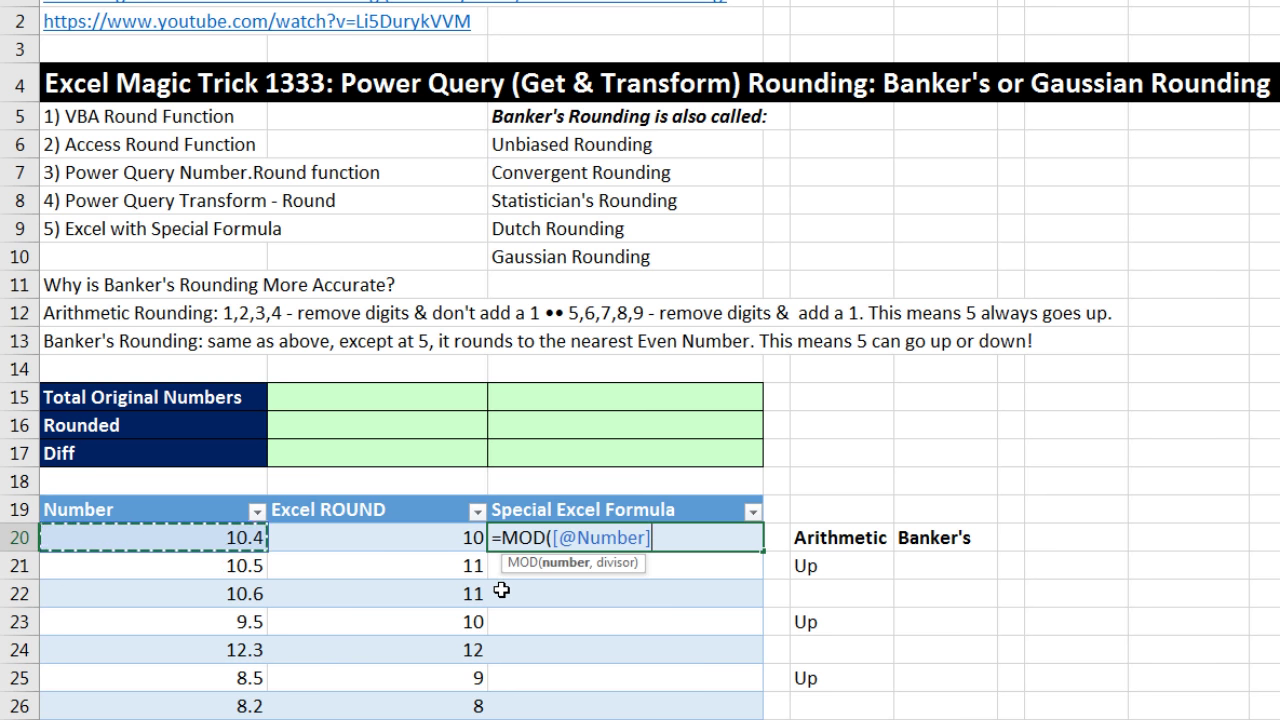
type(",")
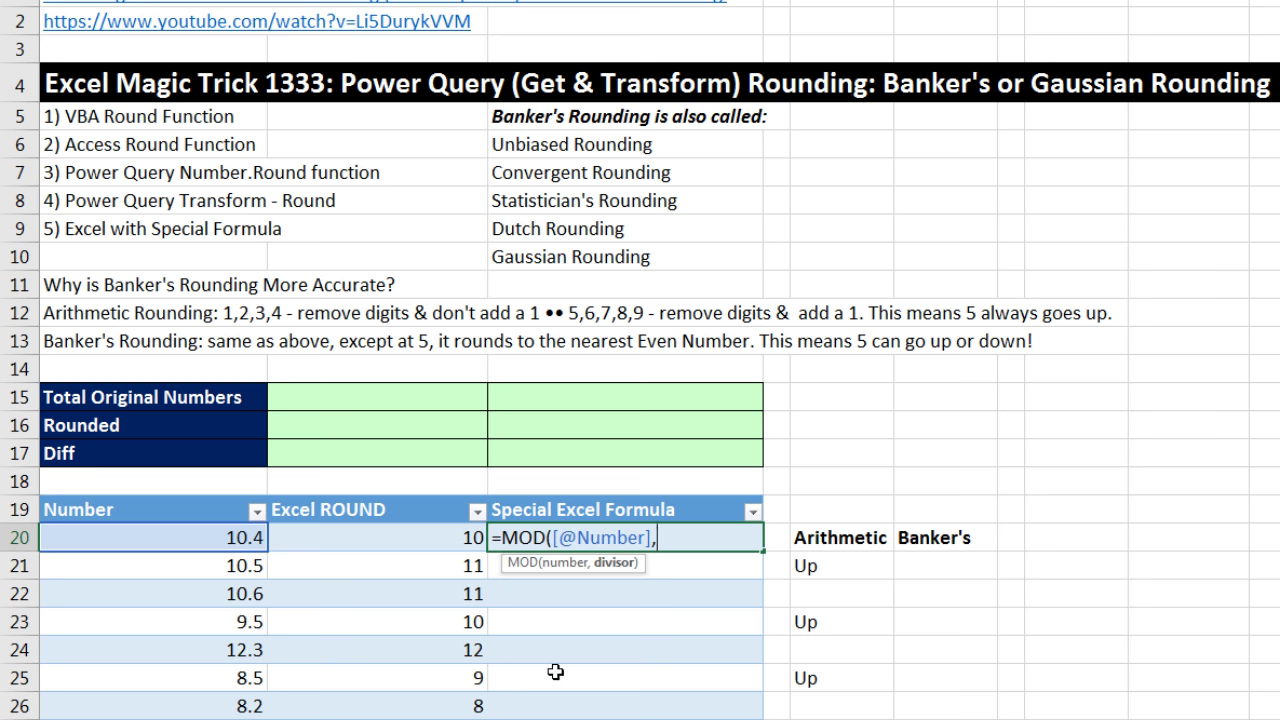
type("1)")
key("Return")
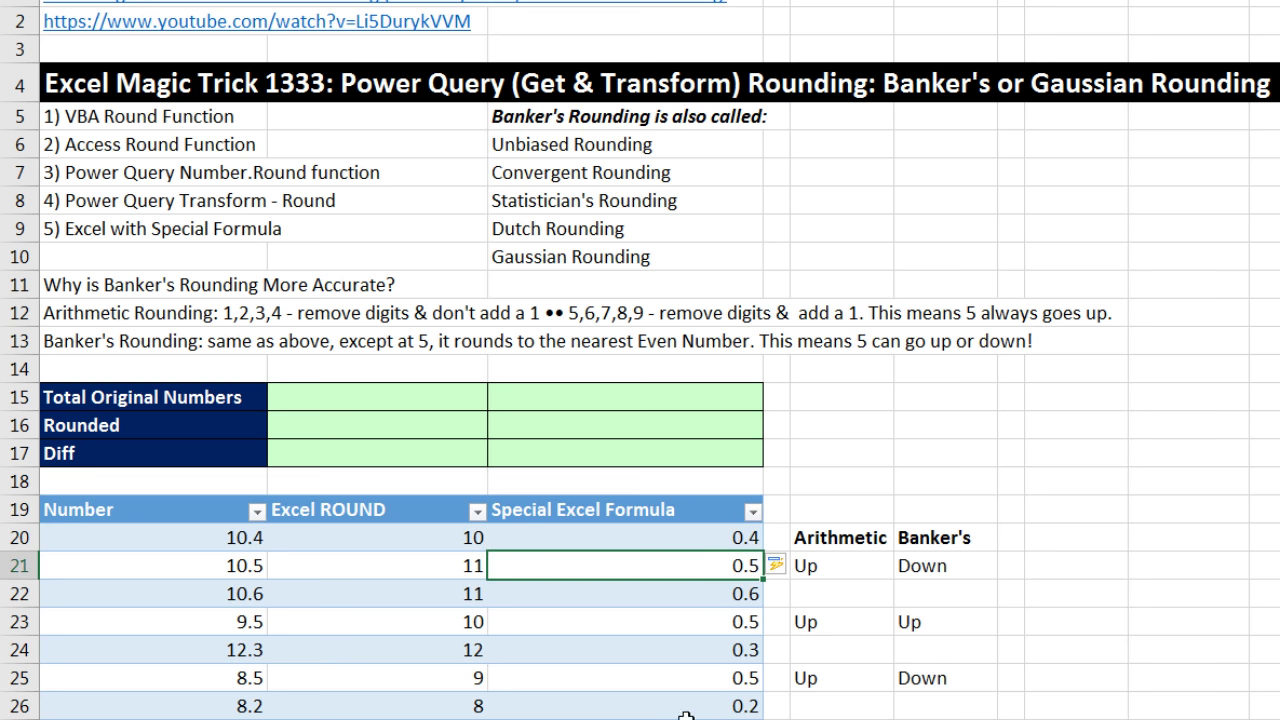
left_click(561, 538)
key("F2")
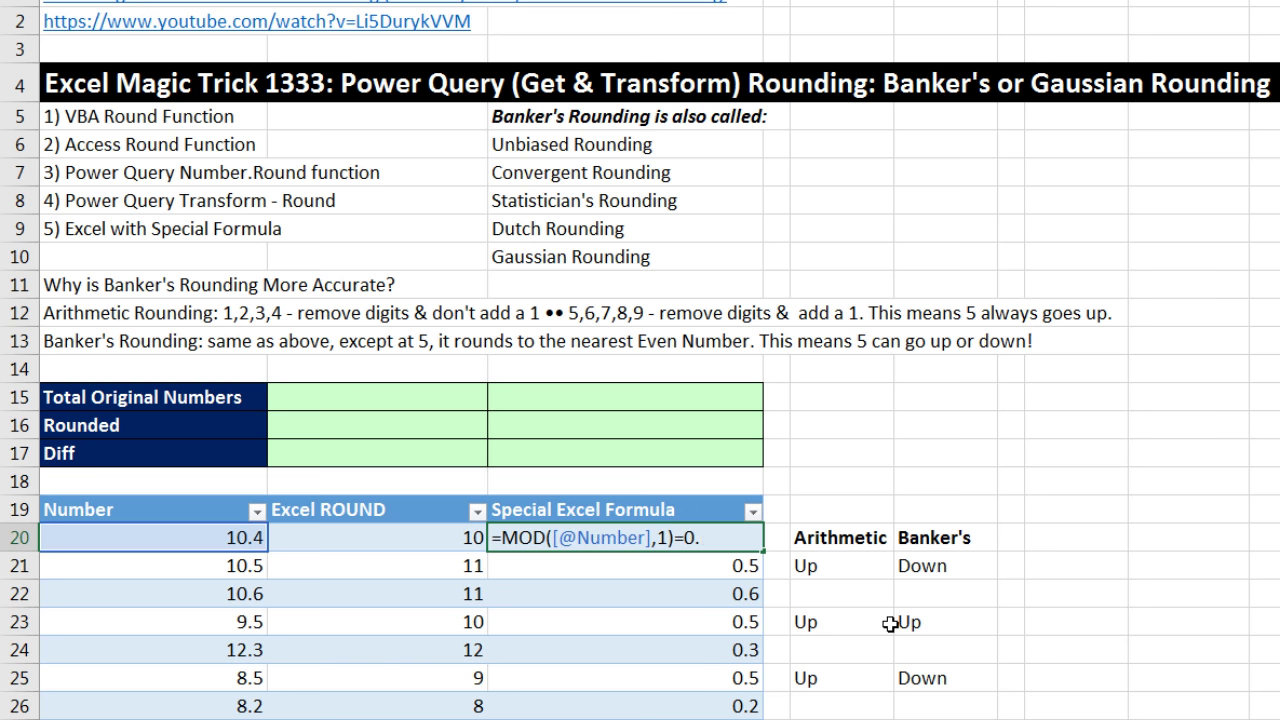
key("Return")
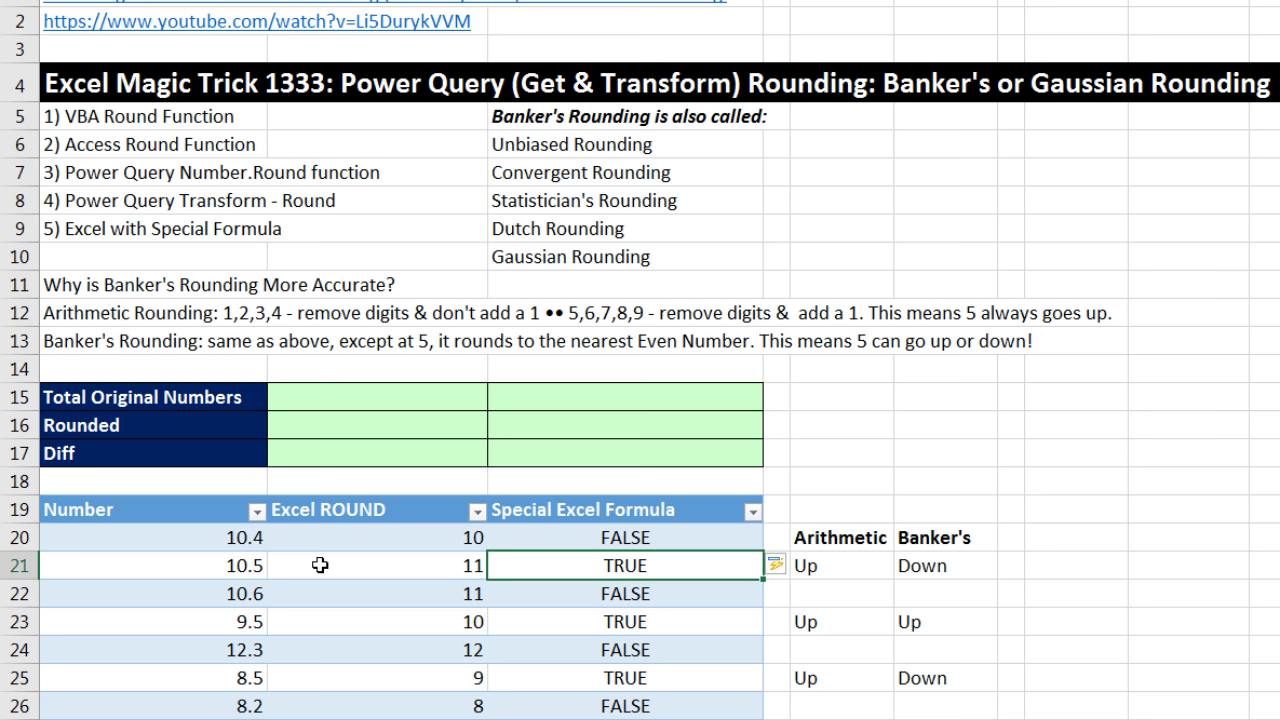
Reopen the formula in C20 and start an IF function around the MOD test as its logical test
double_click(665, 537)
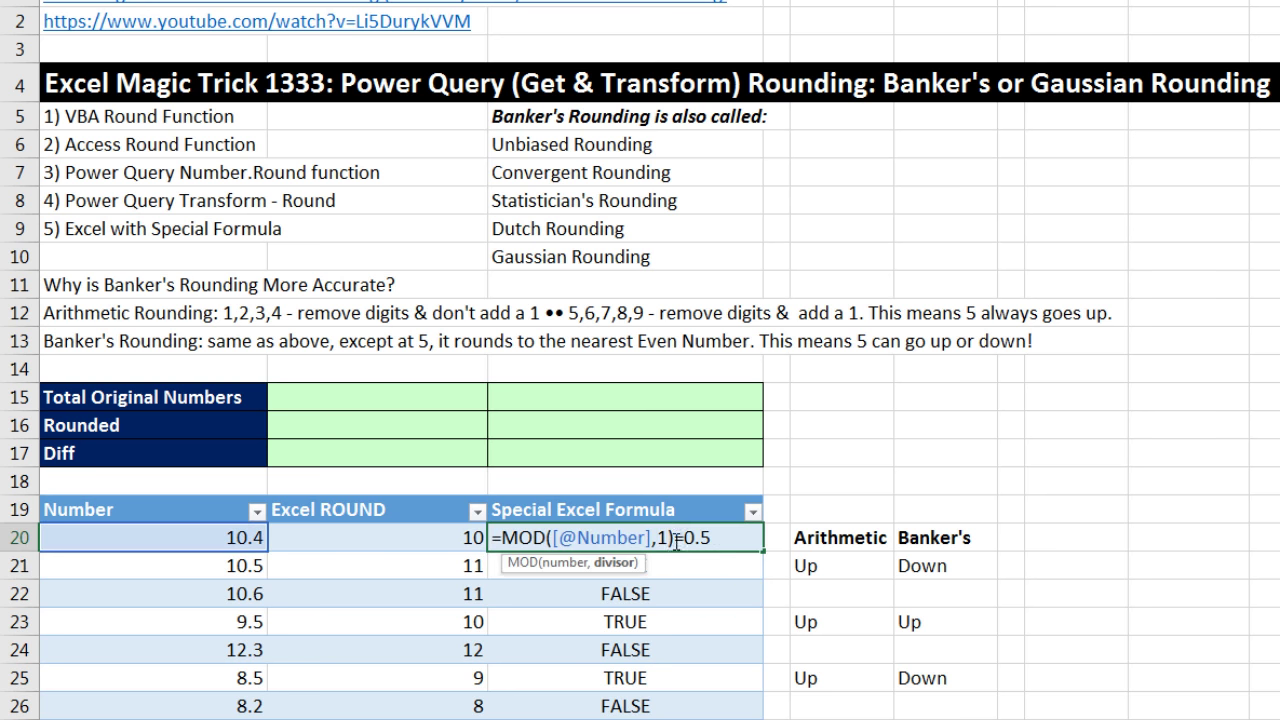
left_click(505, 537)
type("IF(")
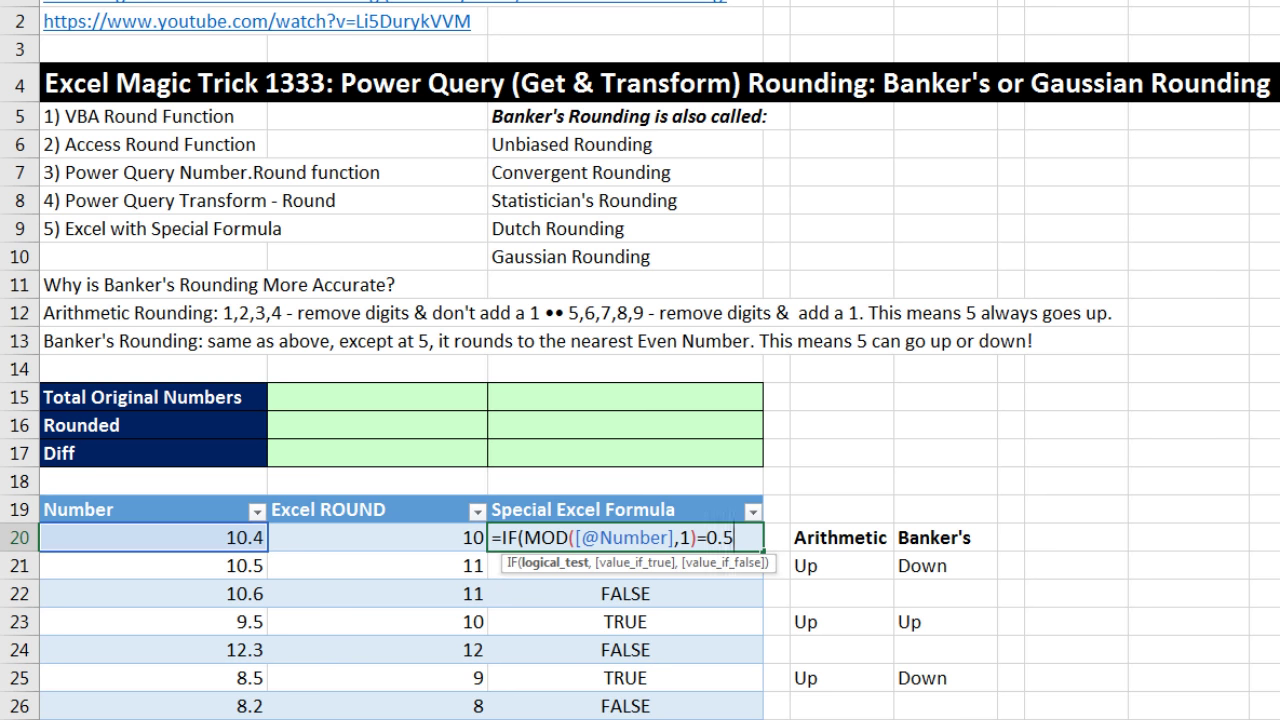
type(",")
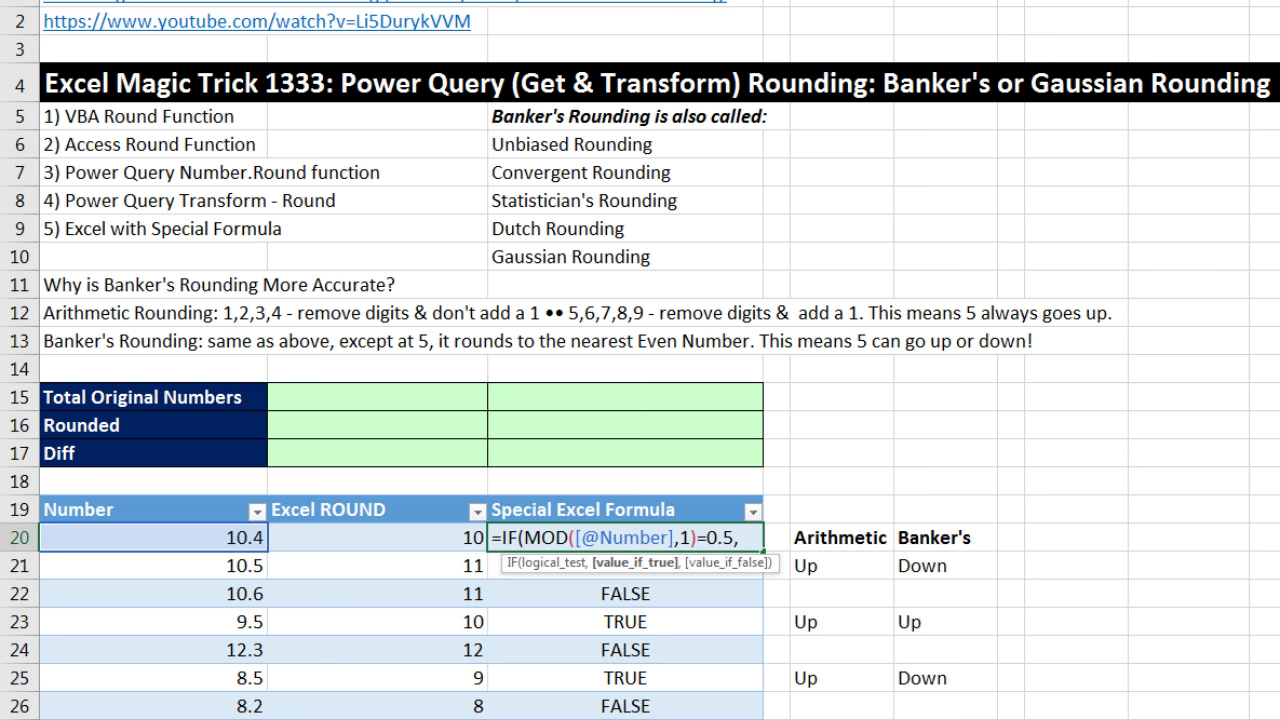
type("mr")
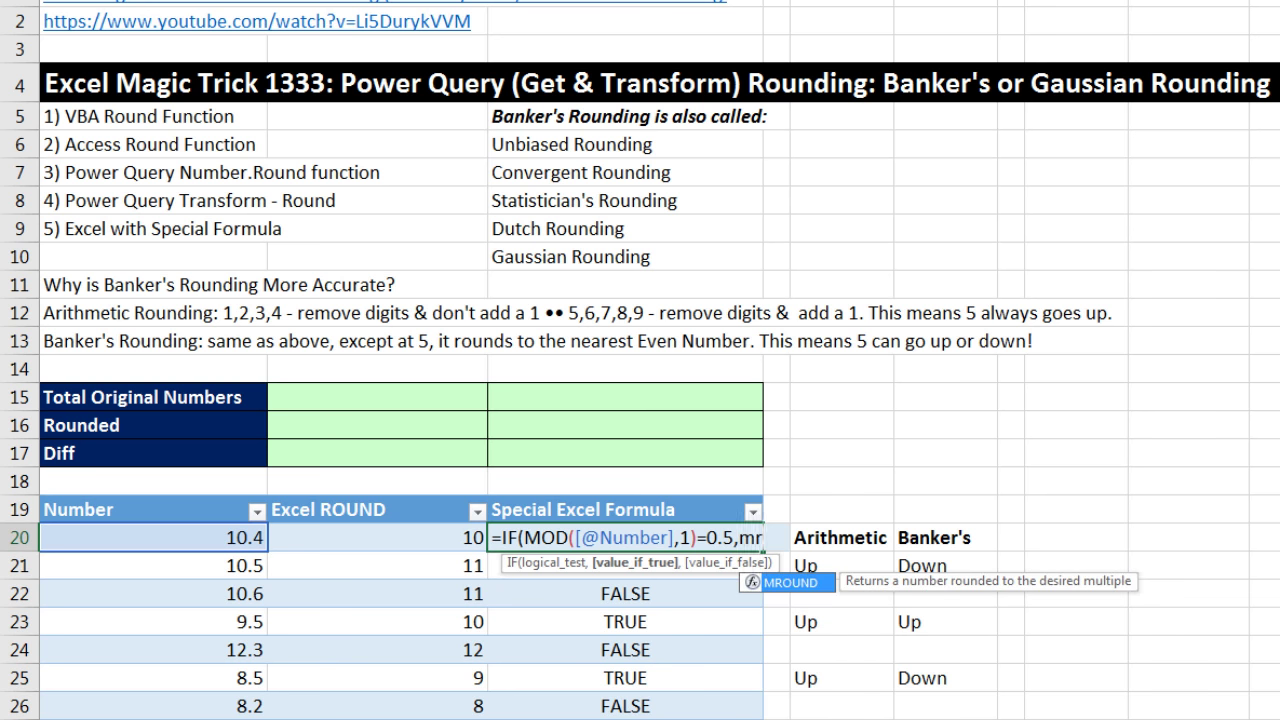
key("Tab")
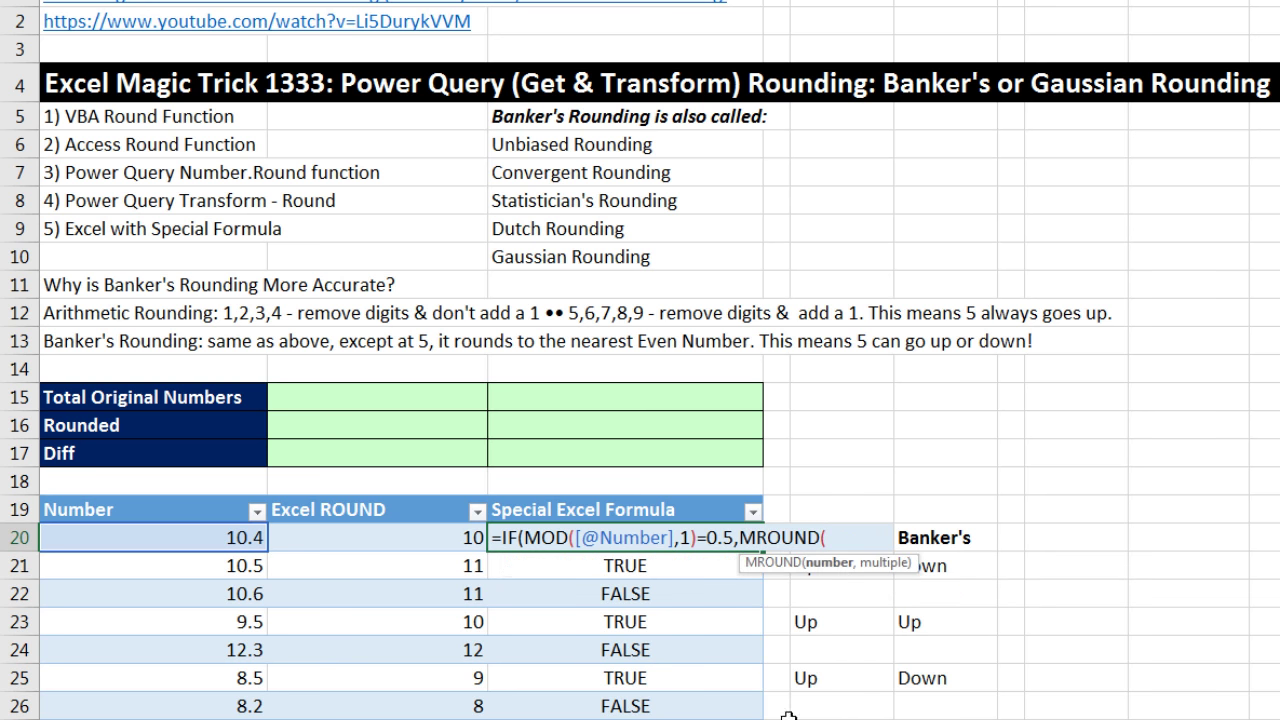
left_click(238, 538)
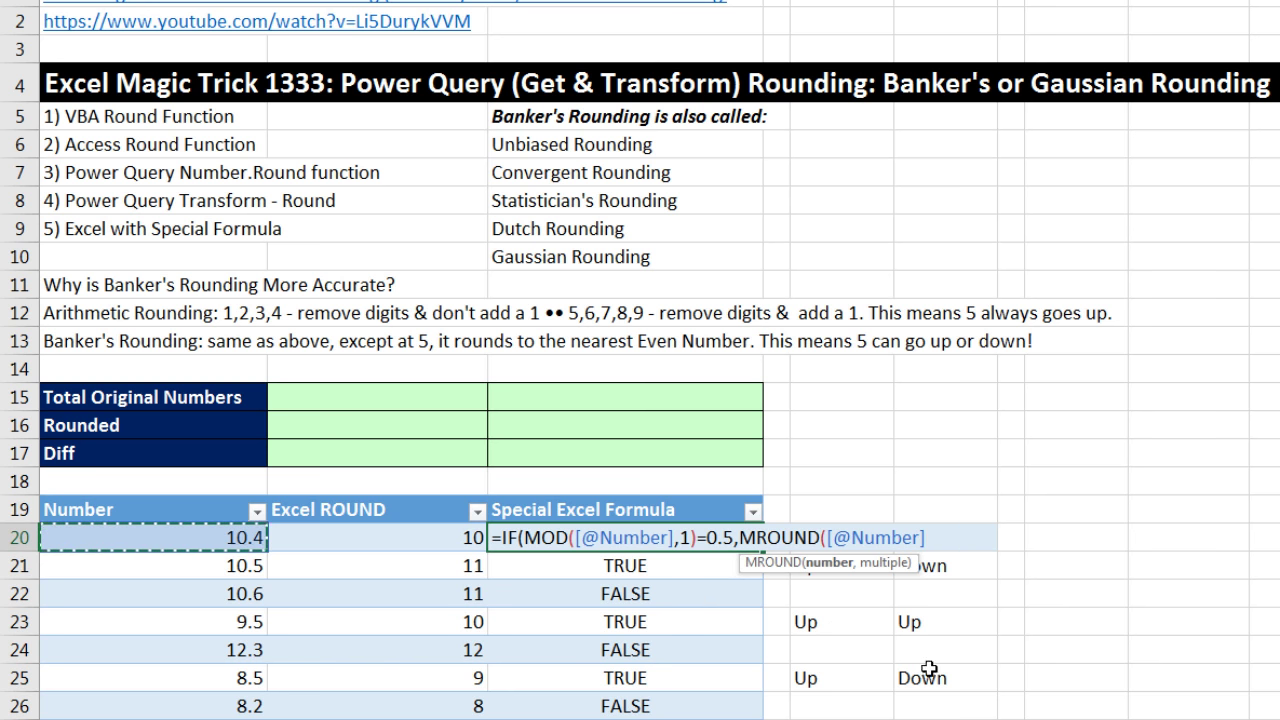
type(",")
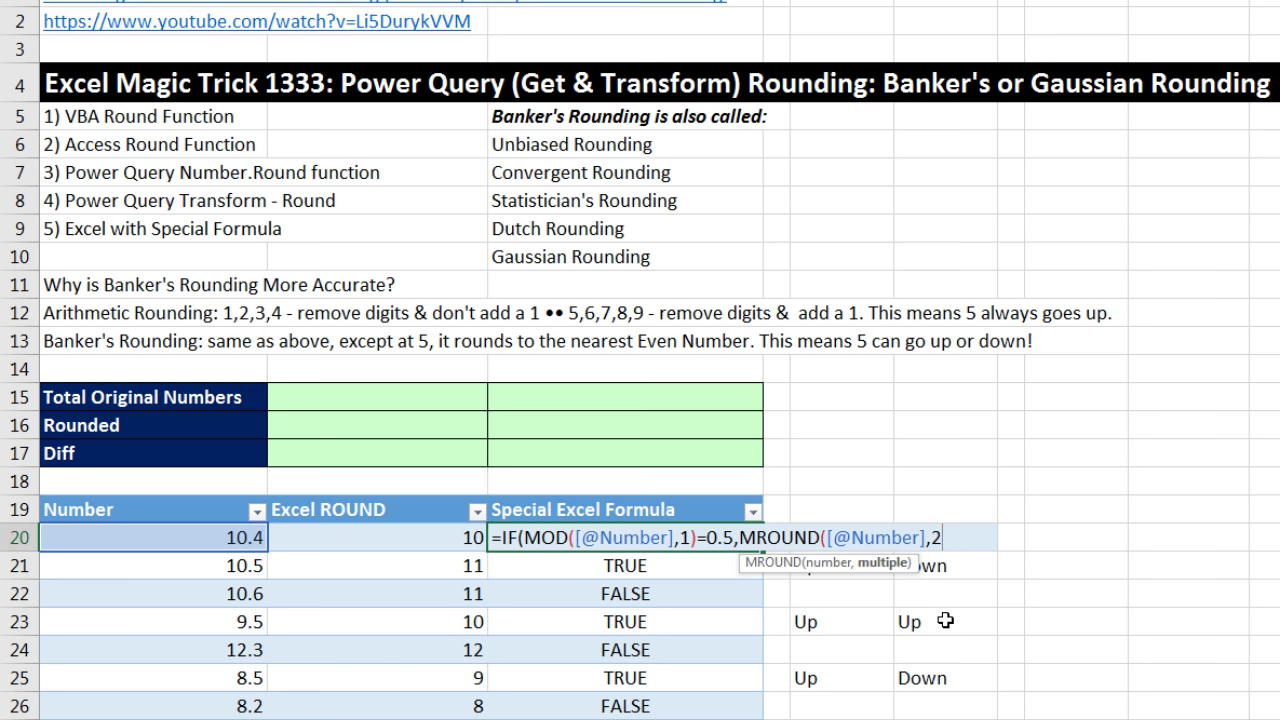
type("2)")
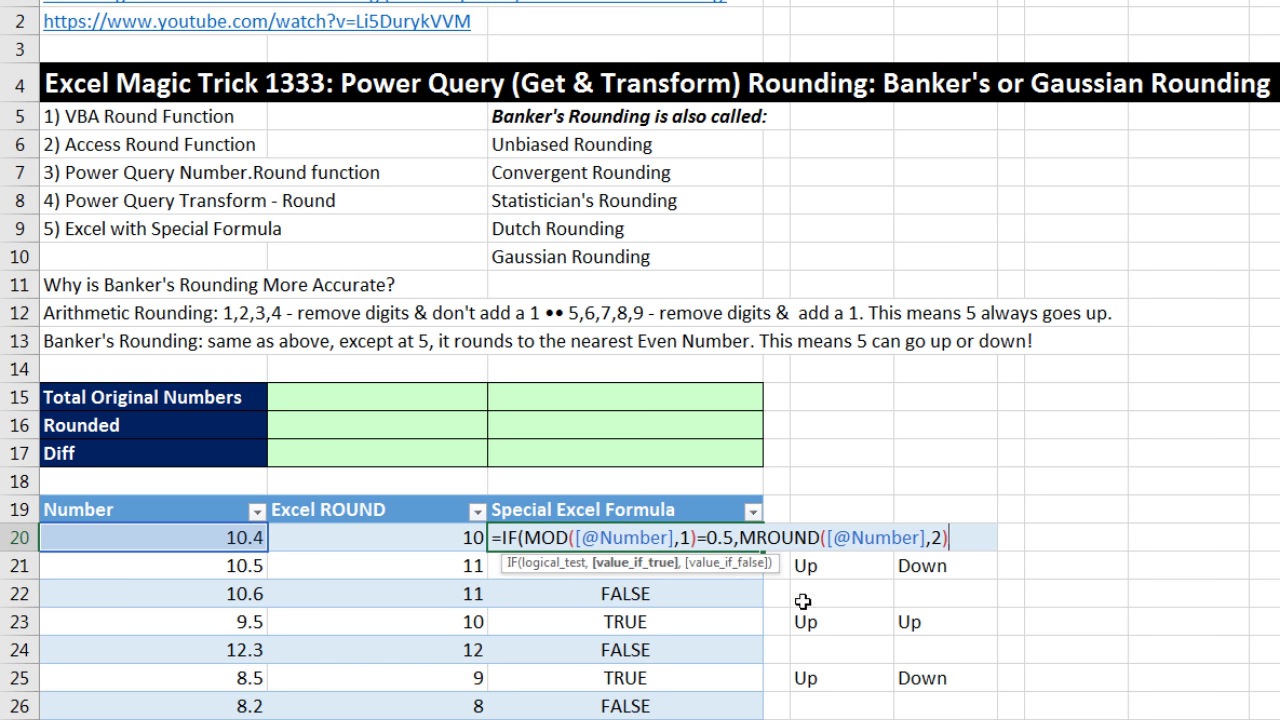
type(",")
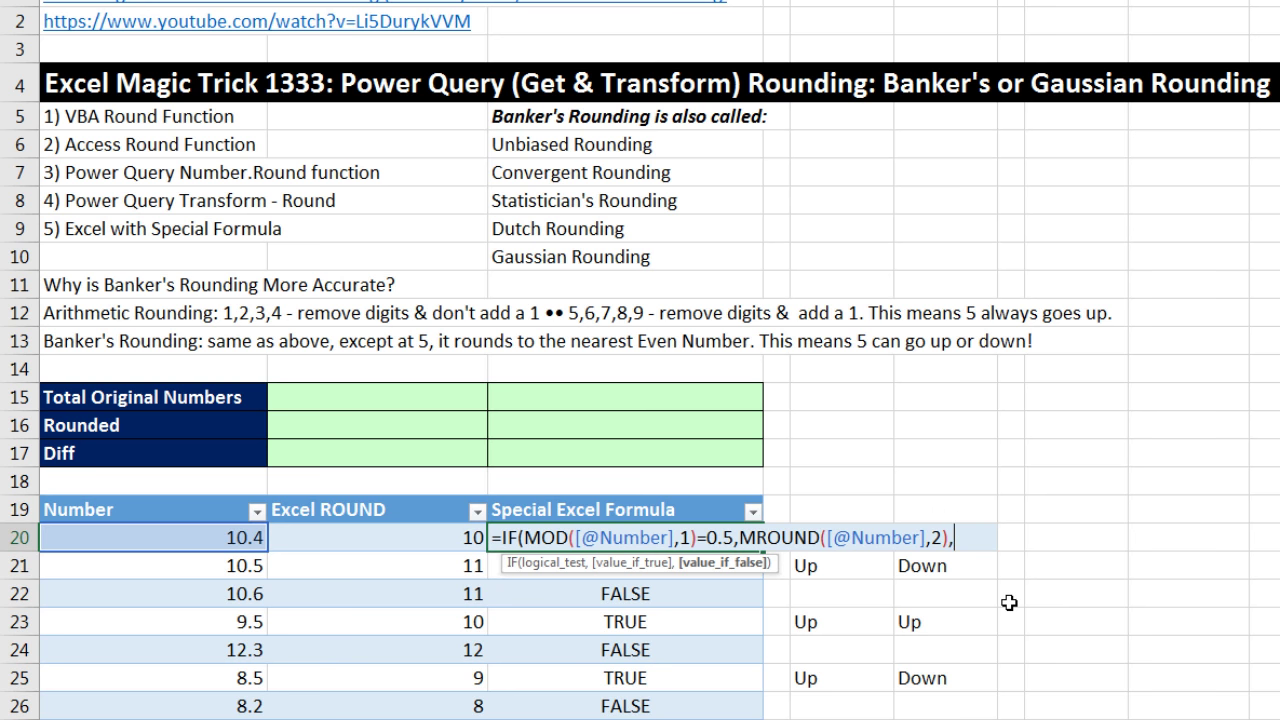
type("round")
key("Tab")
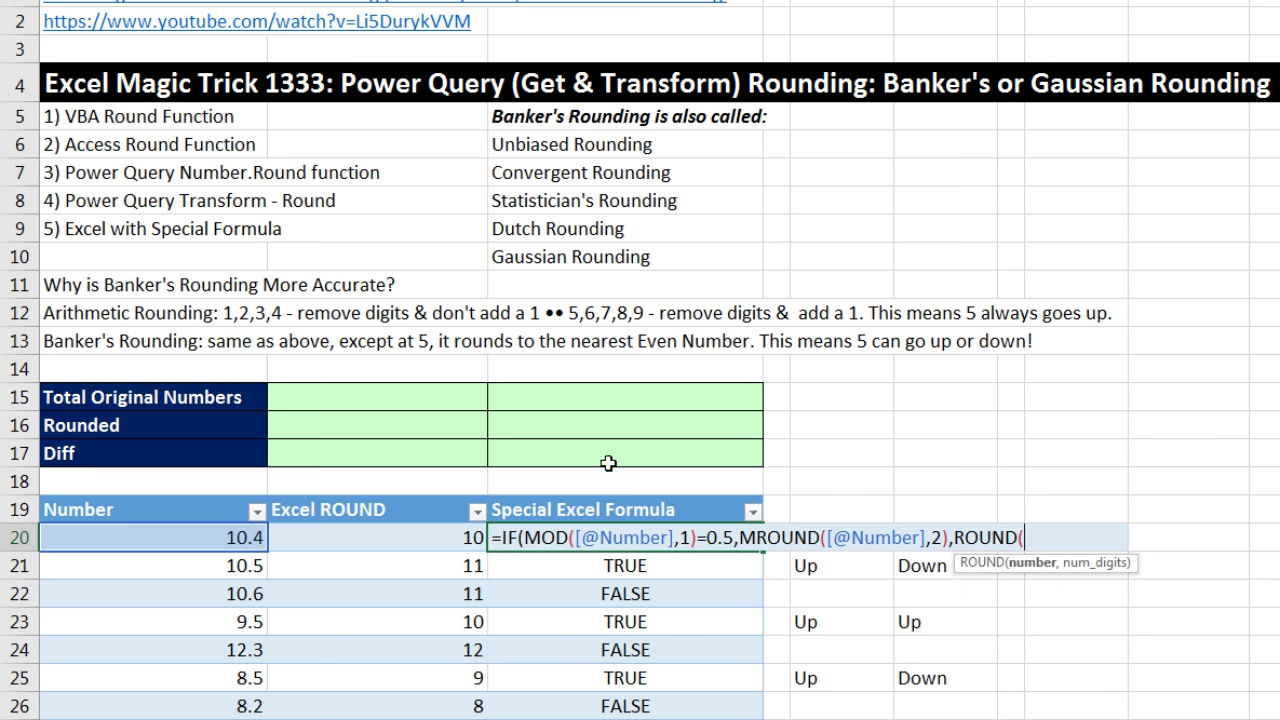
left_click(235, 537)
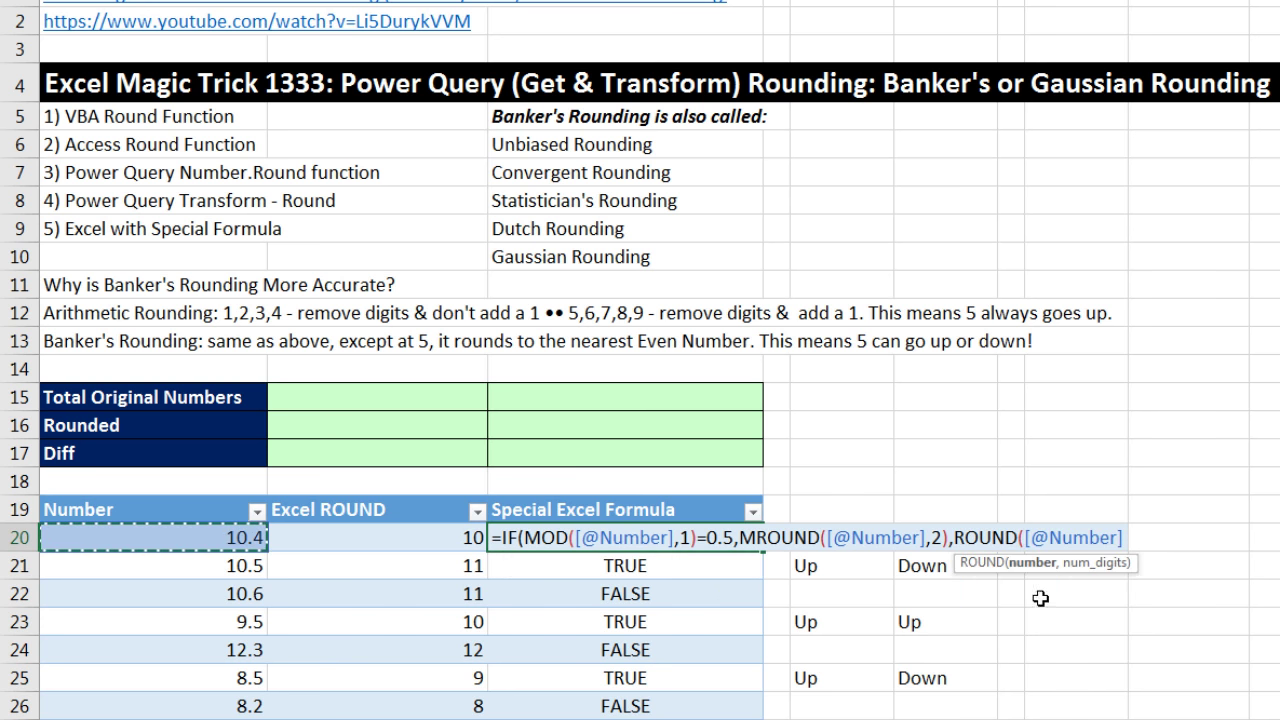
type(",0")
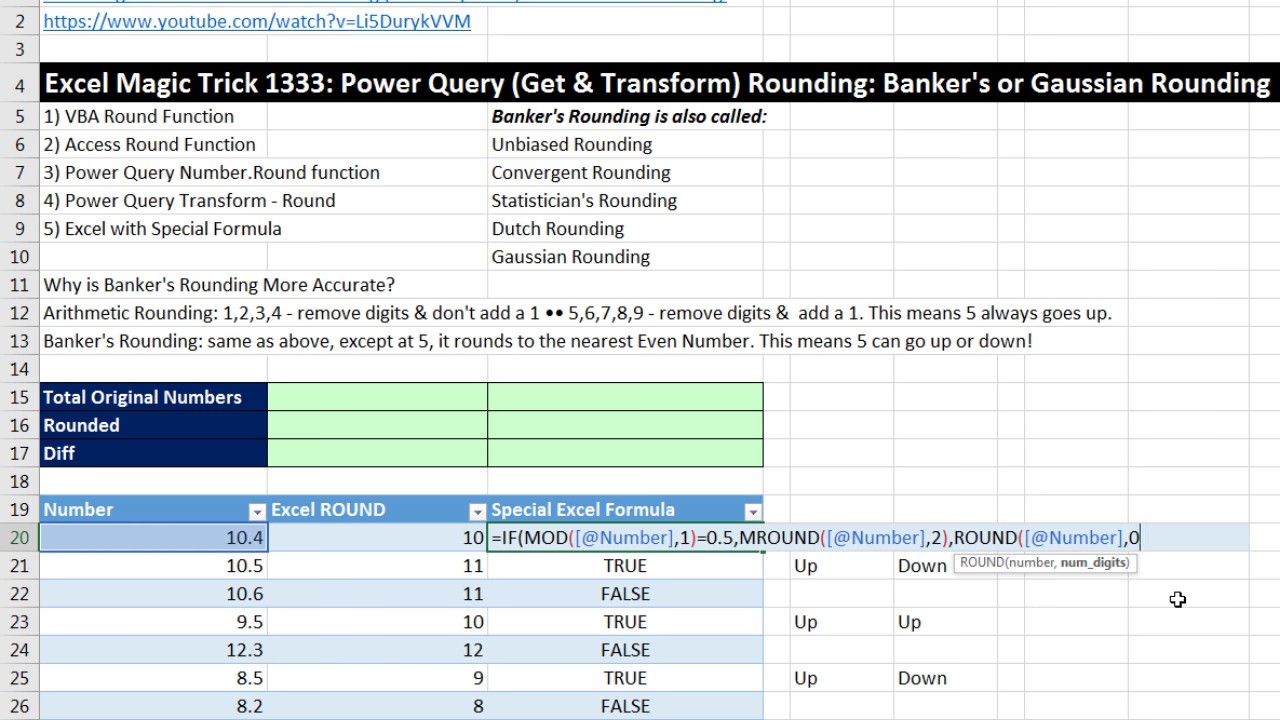
type(")")
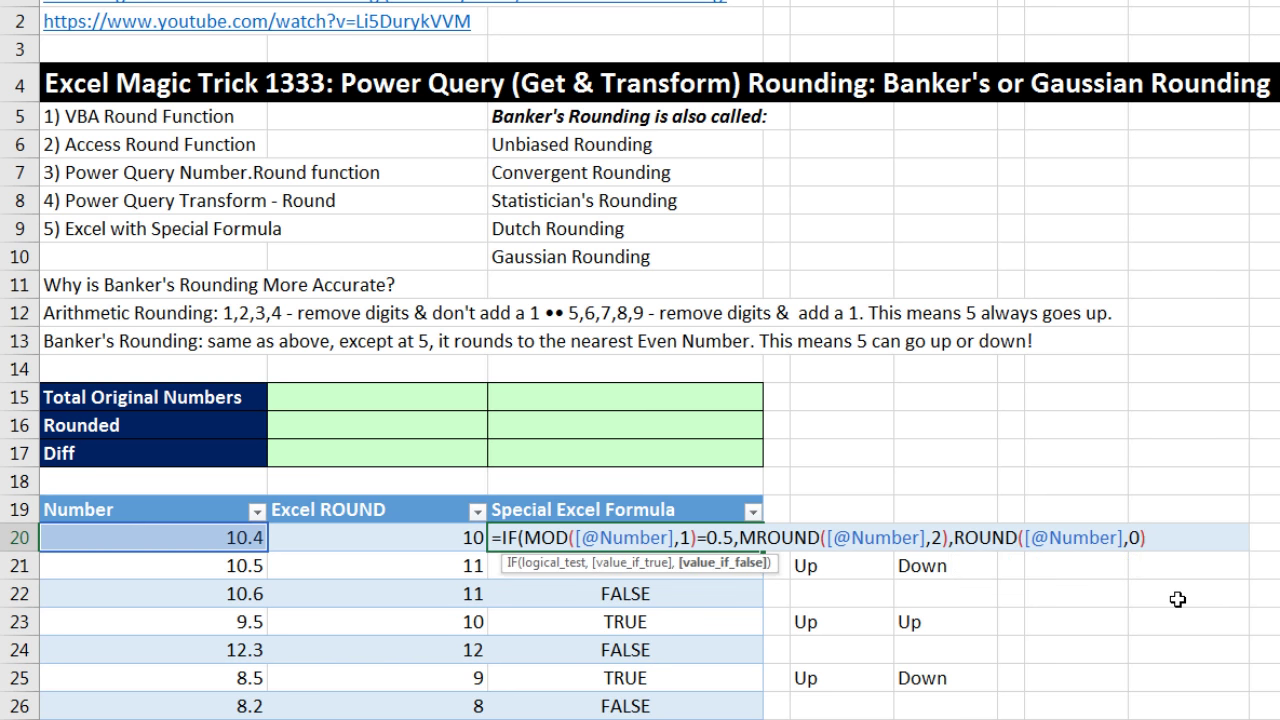
Check the C20 formula's value-if-false, value-if-true and logical-test arguments, and enter it for the whole Special Excel Formula column
left_click(735, 578)
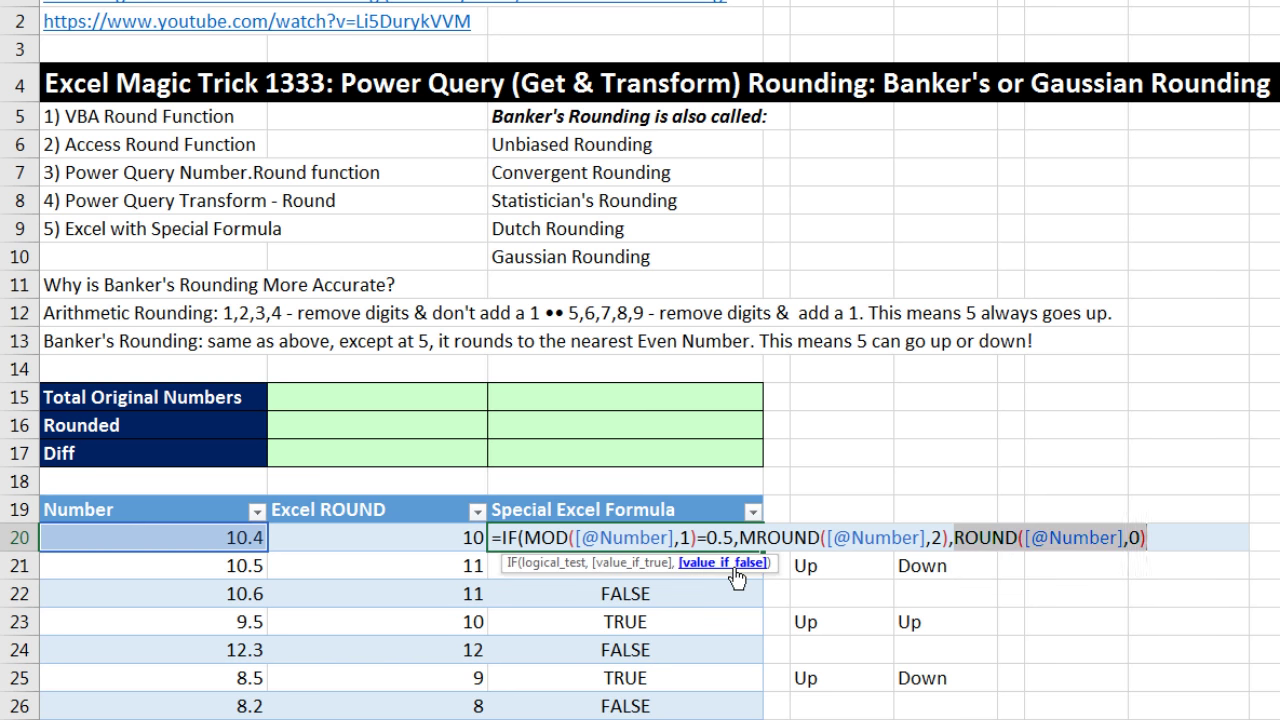
left_click(650, 565)
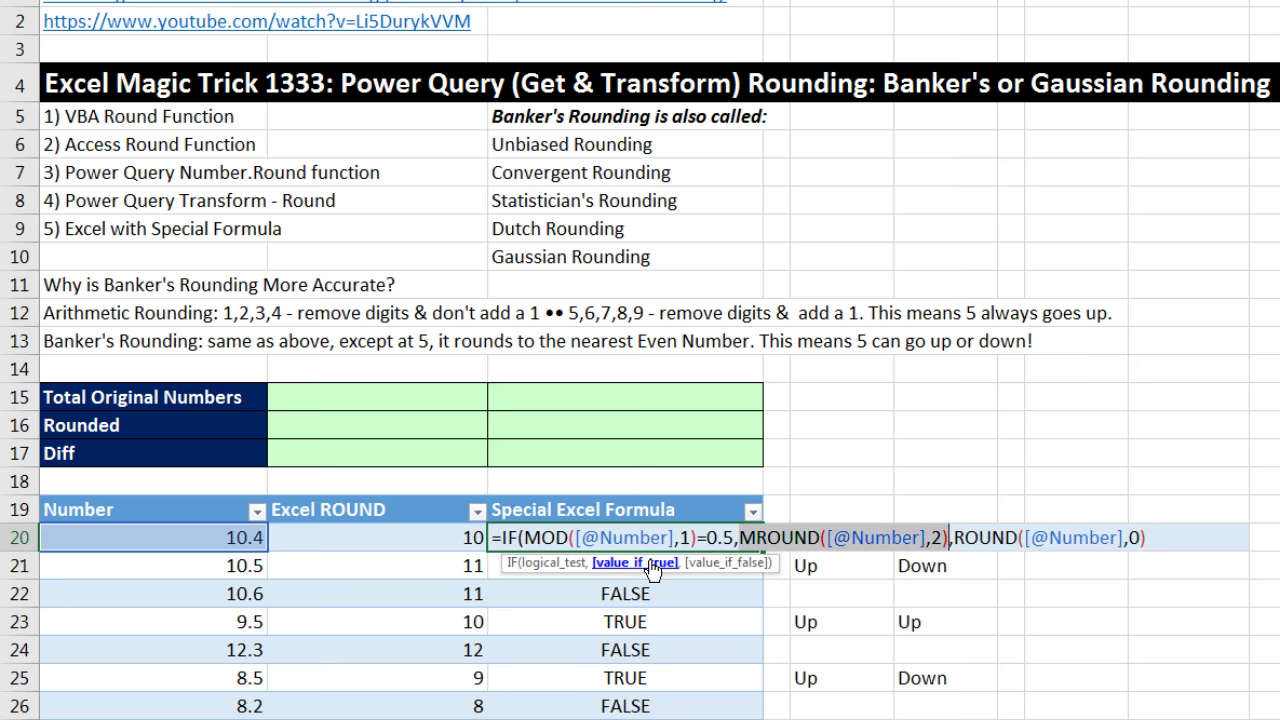
left_click(562, 565)
left_click(1176, 538)
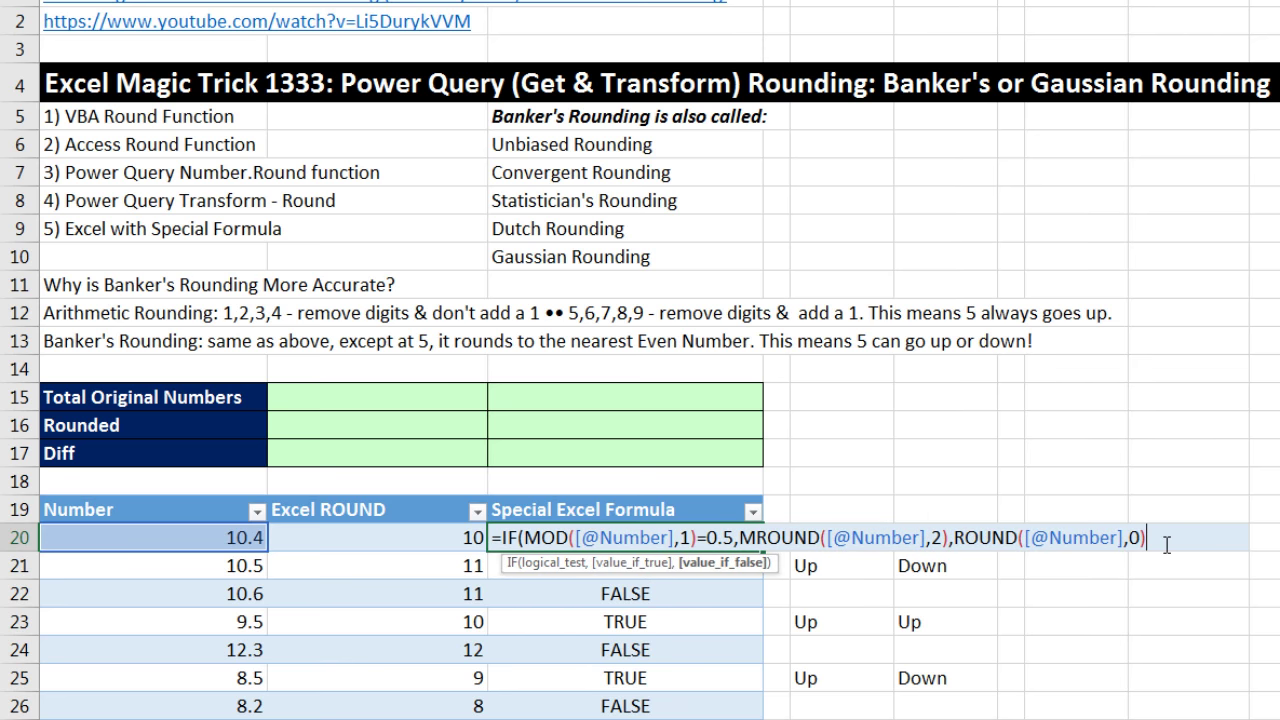
key("Return")
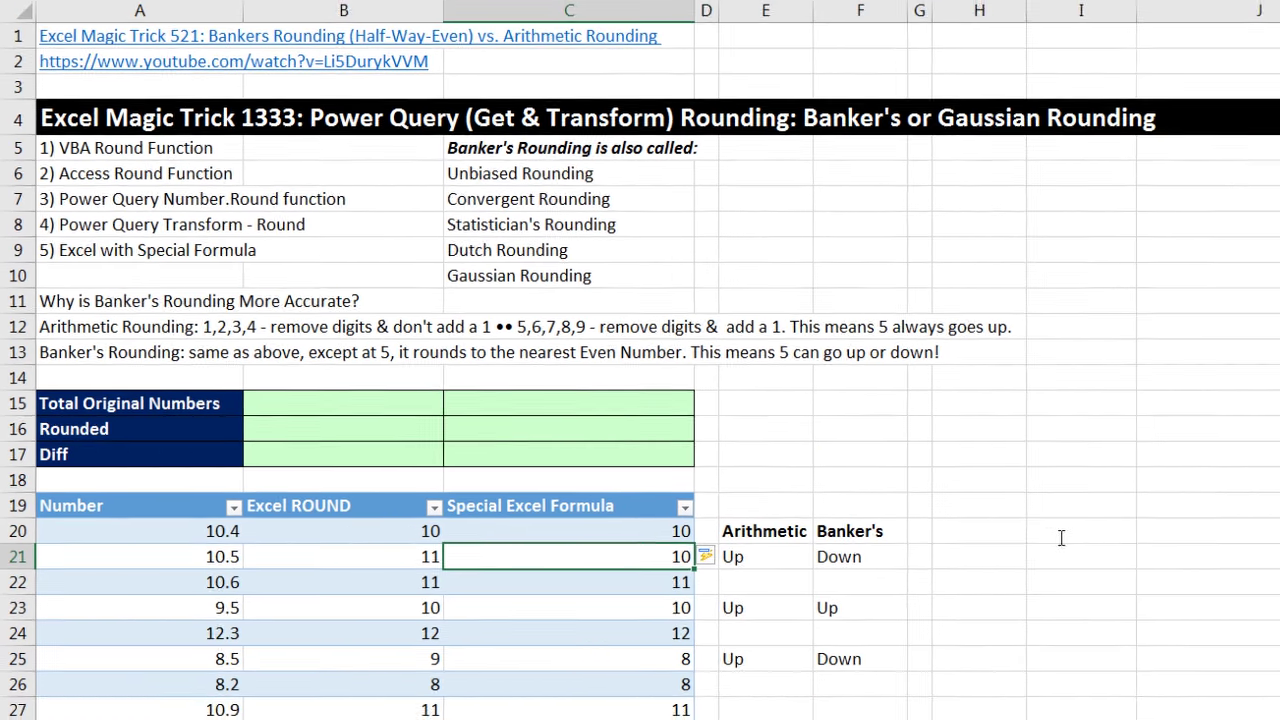
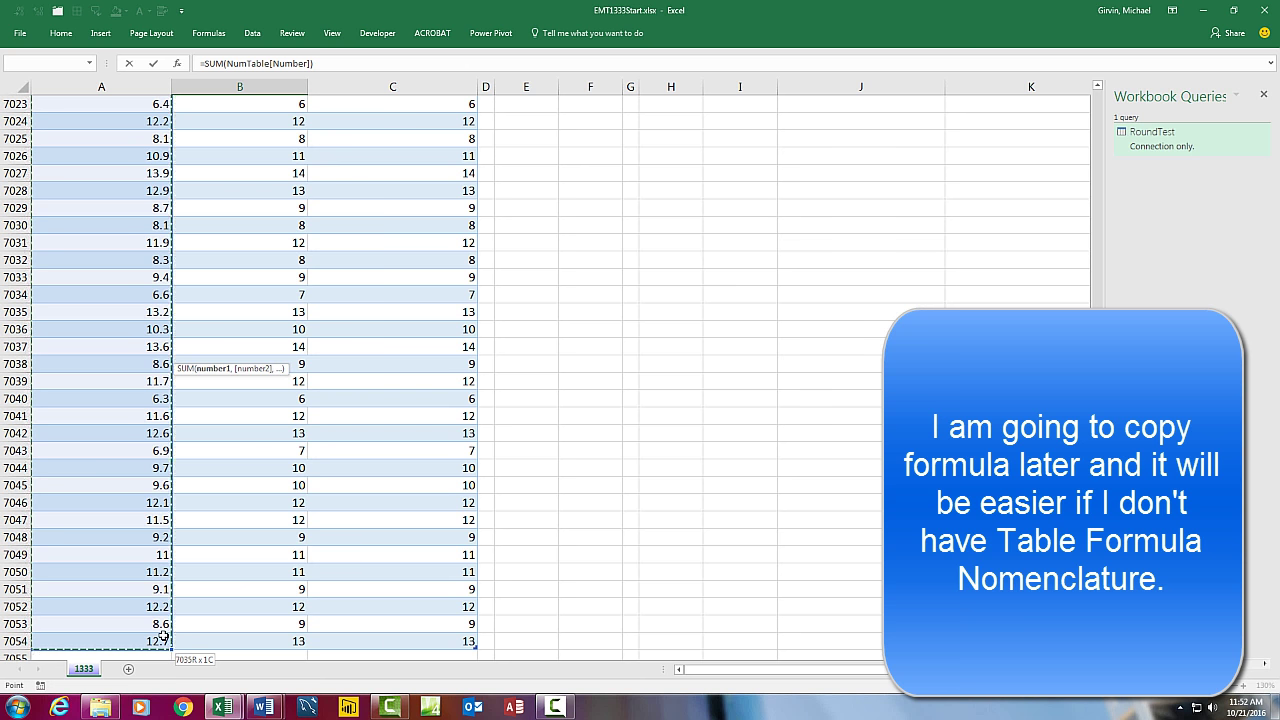
Total the original numbers in B15 with the absolute cell-range formula =SUM($A$20:$A$7054) instead of a table reference
key("shift+Down")
key("shift+Down")
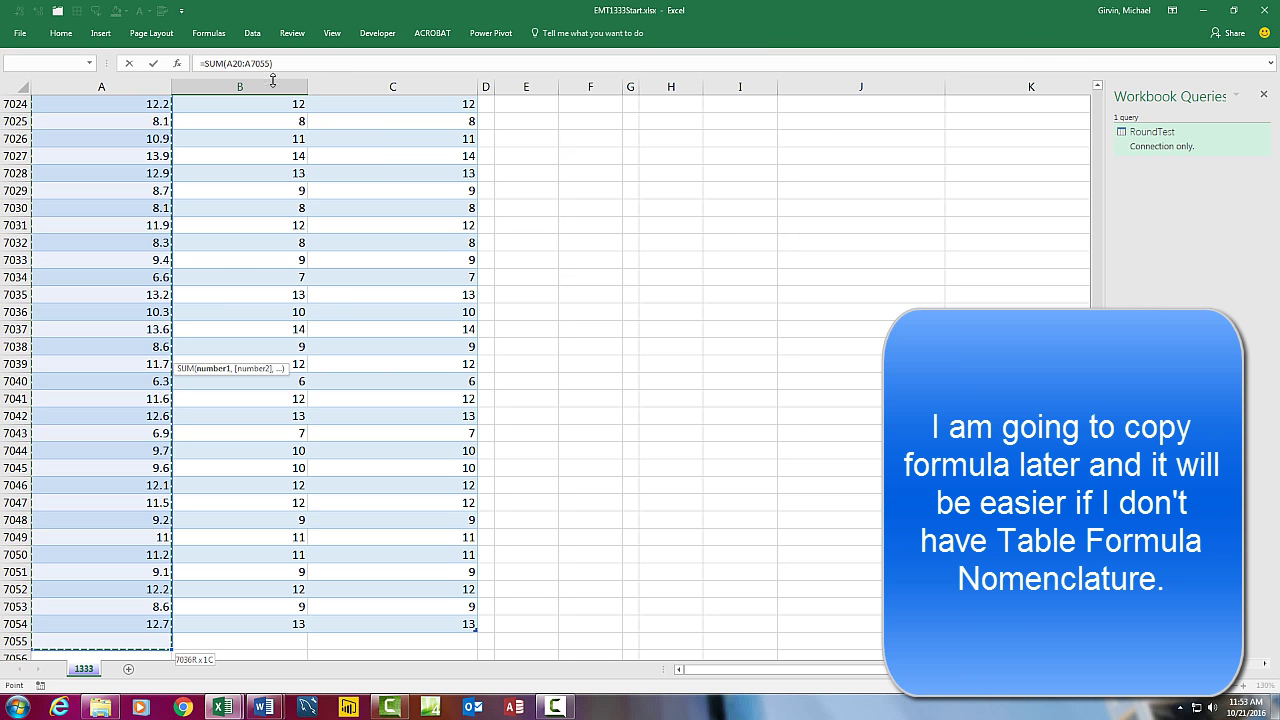
key("F4")
mouse_move(222, 706)
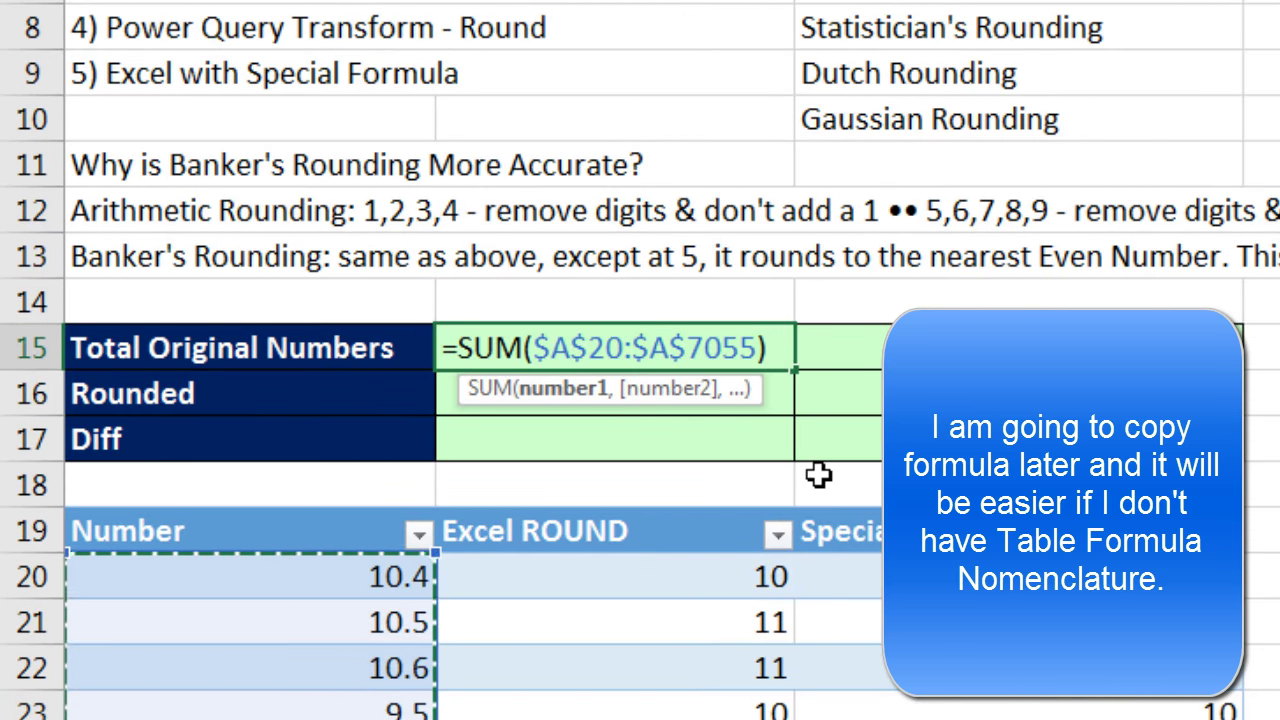
key("BackSpace")
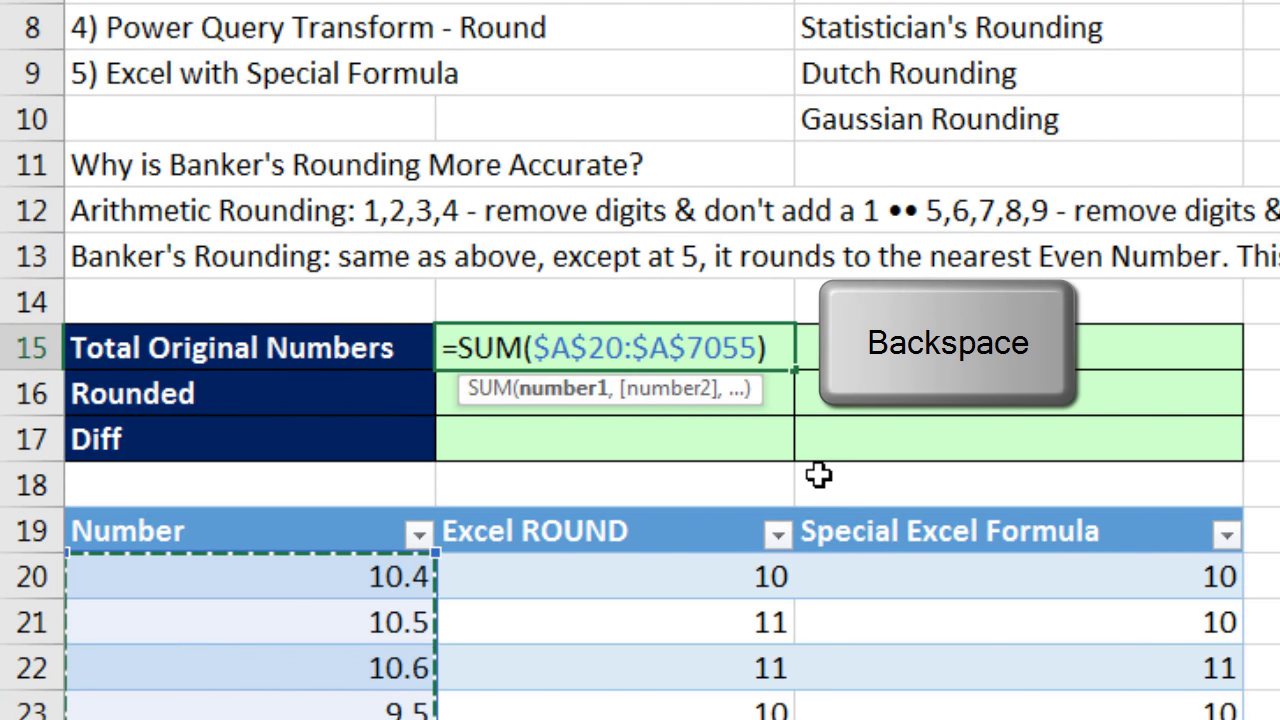
type("4")
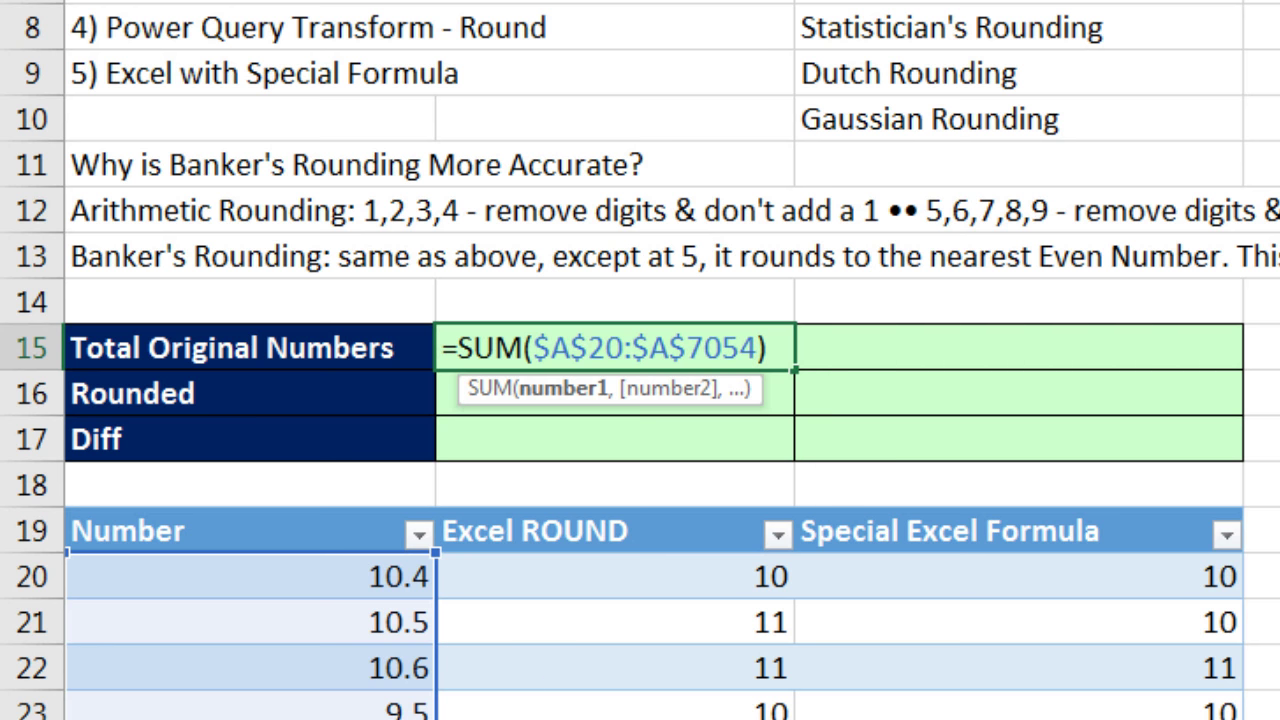
key("Return")
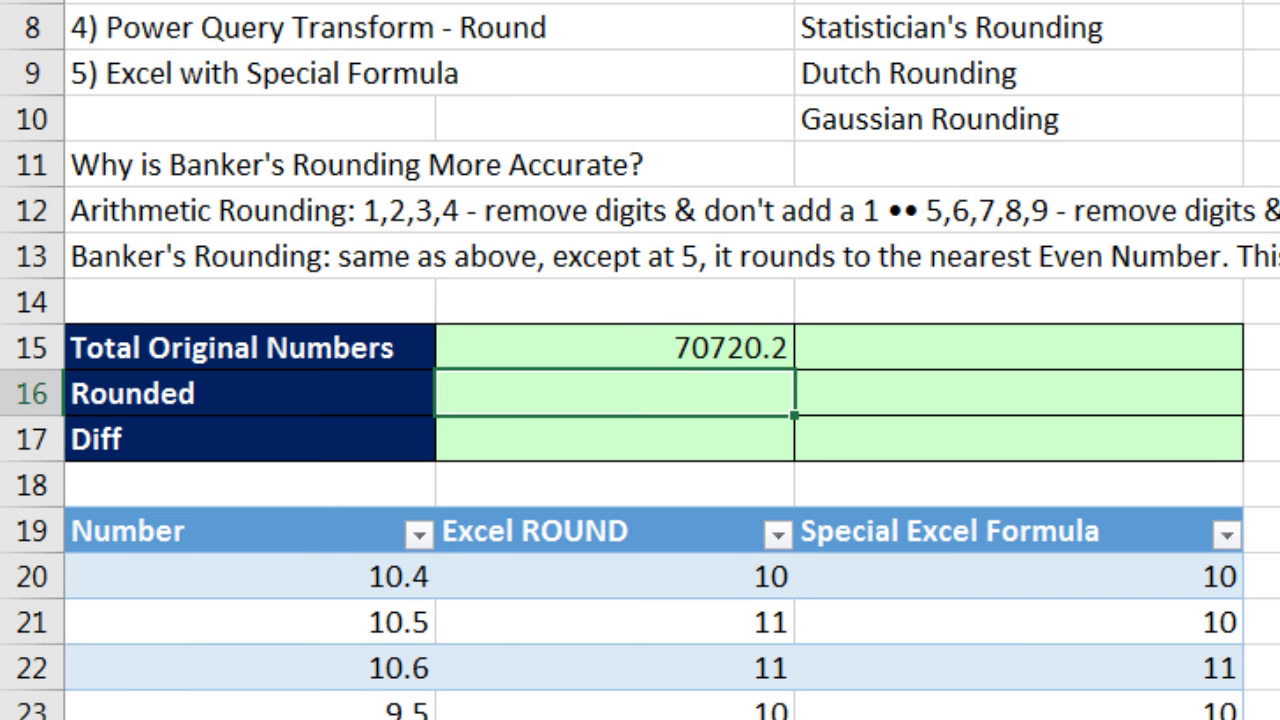
Total the Excel ROUND column in B16 with the relative cell-range formula =SUM(B20:B7054)
key("alt+equal")
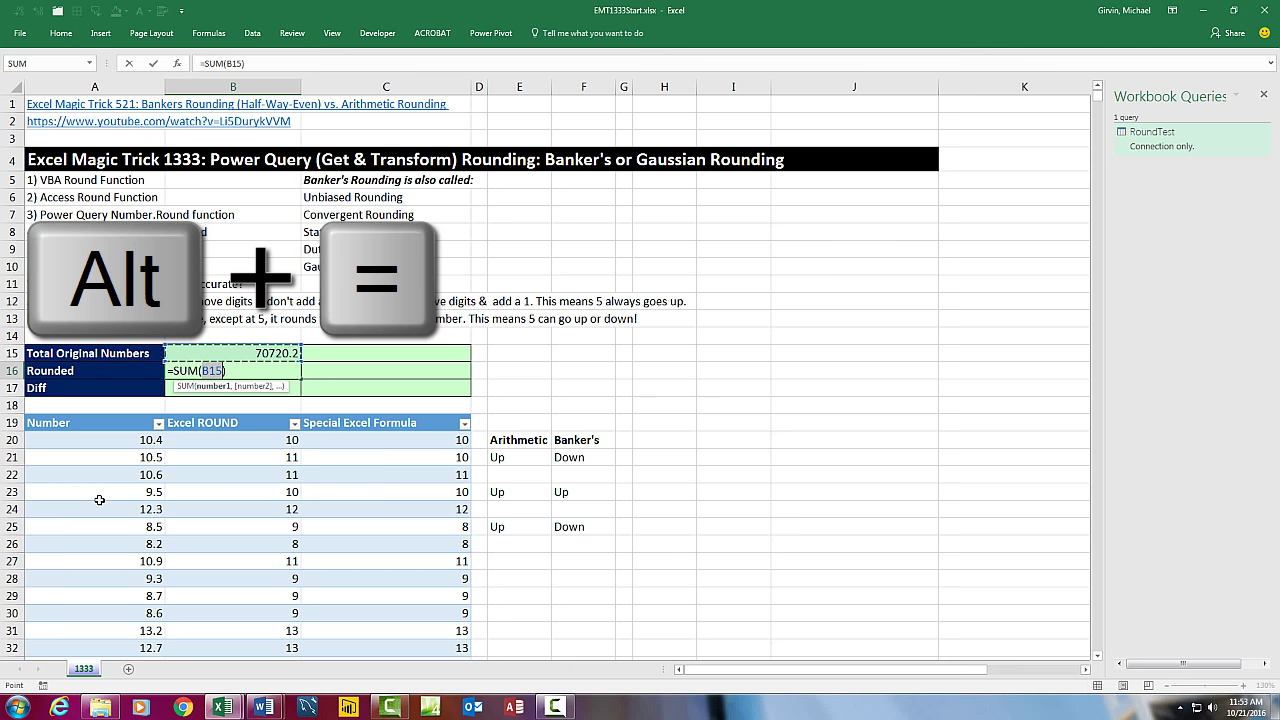
left_click(241, 440)
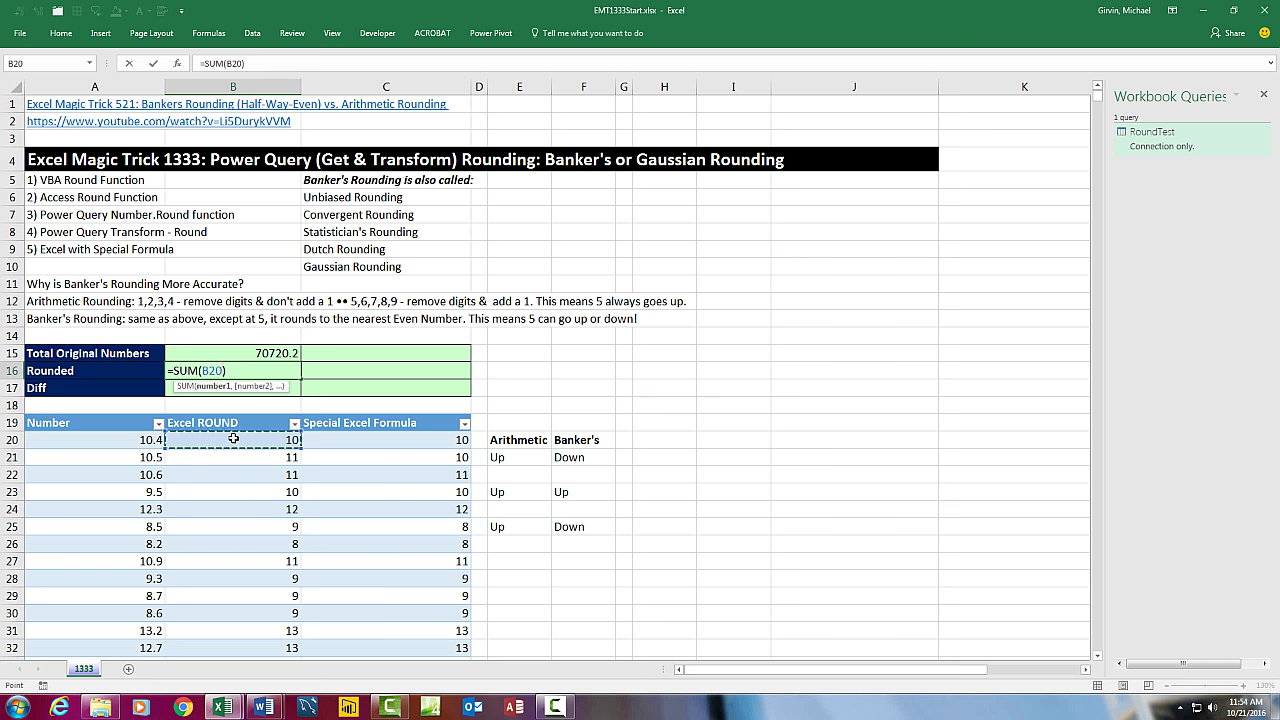
key("ctrl+shift+Down")
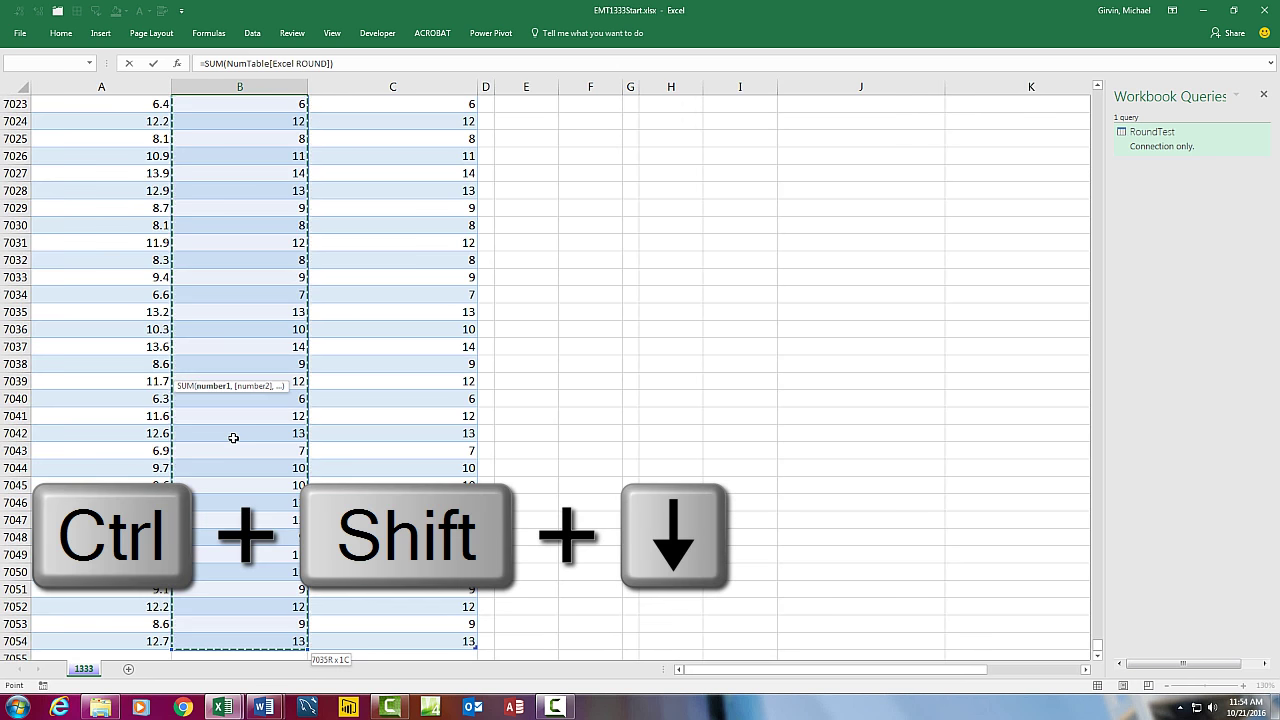
key("shift+Down")
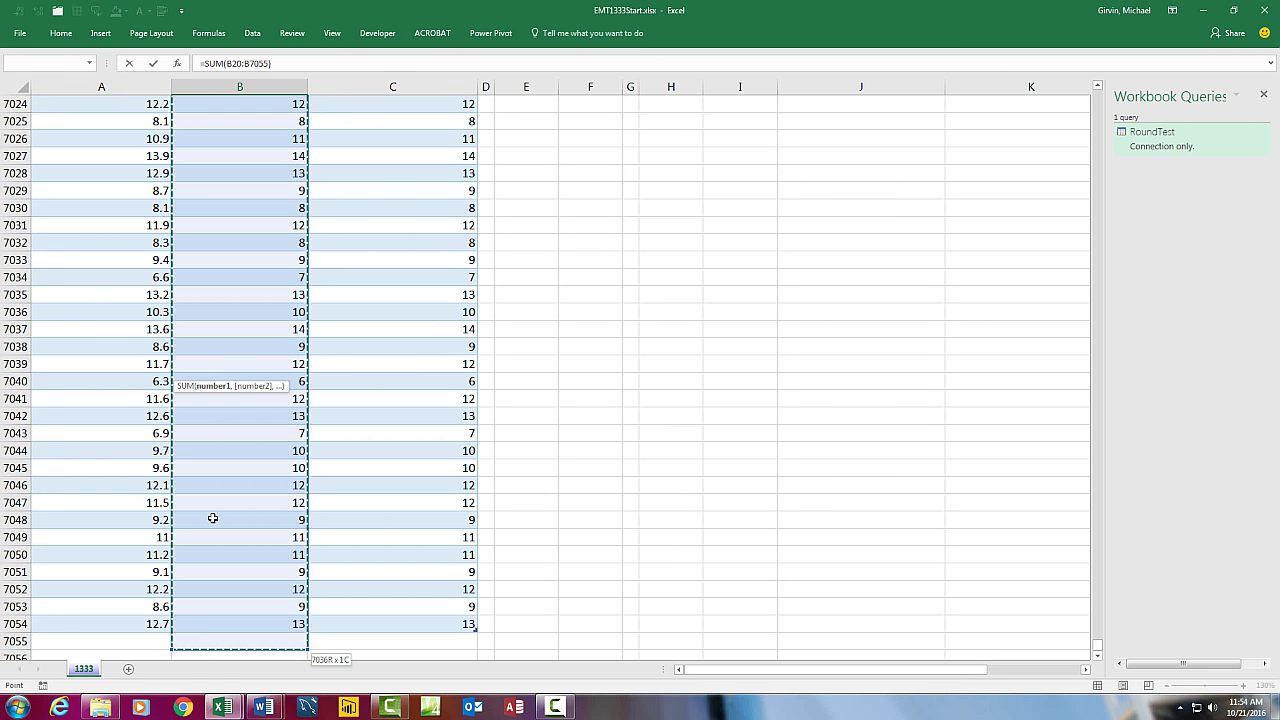
key("ctrl+BackSpace")
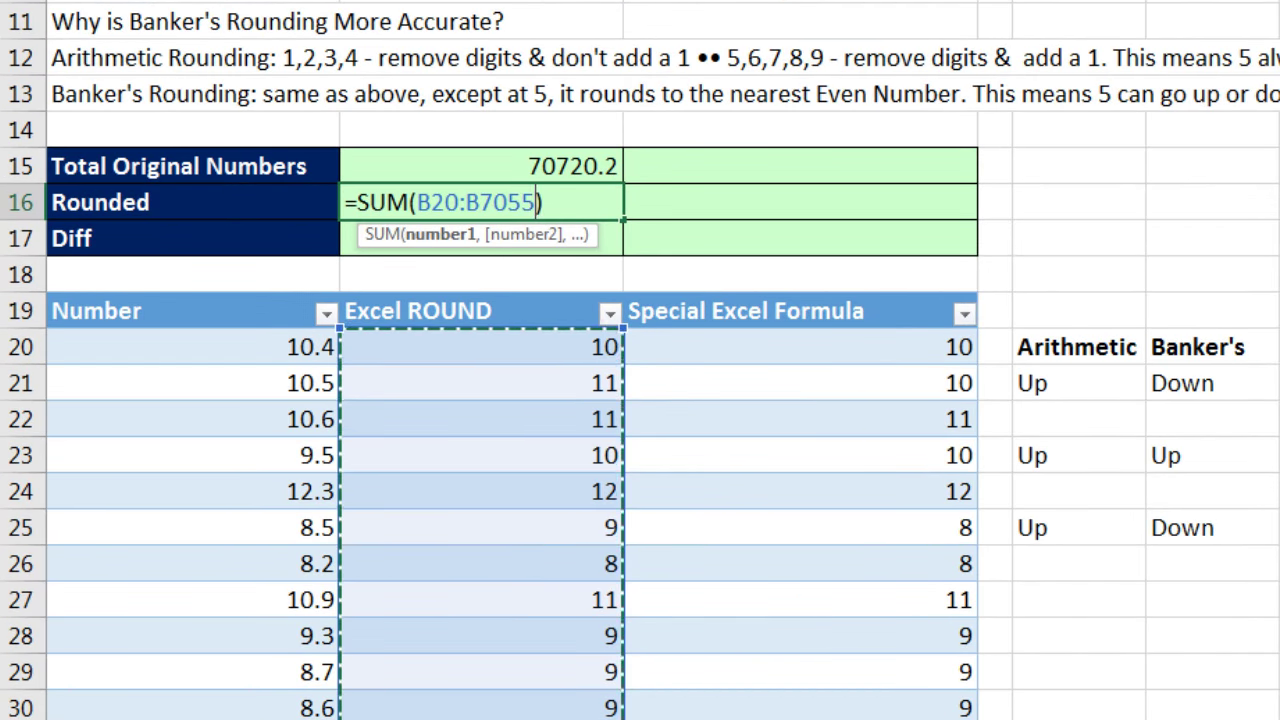
key("BackSpace")
type("4")
key("Return")
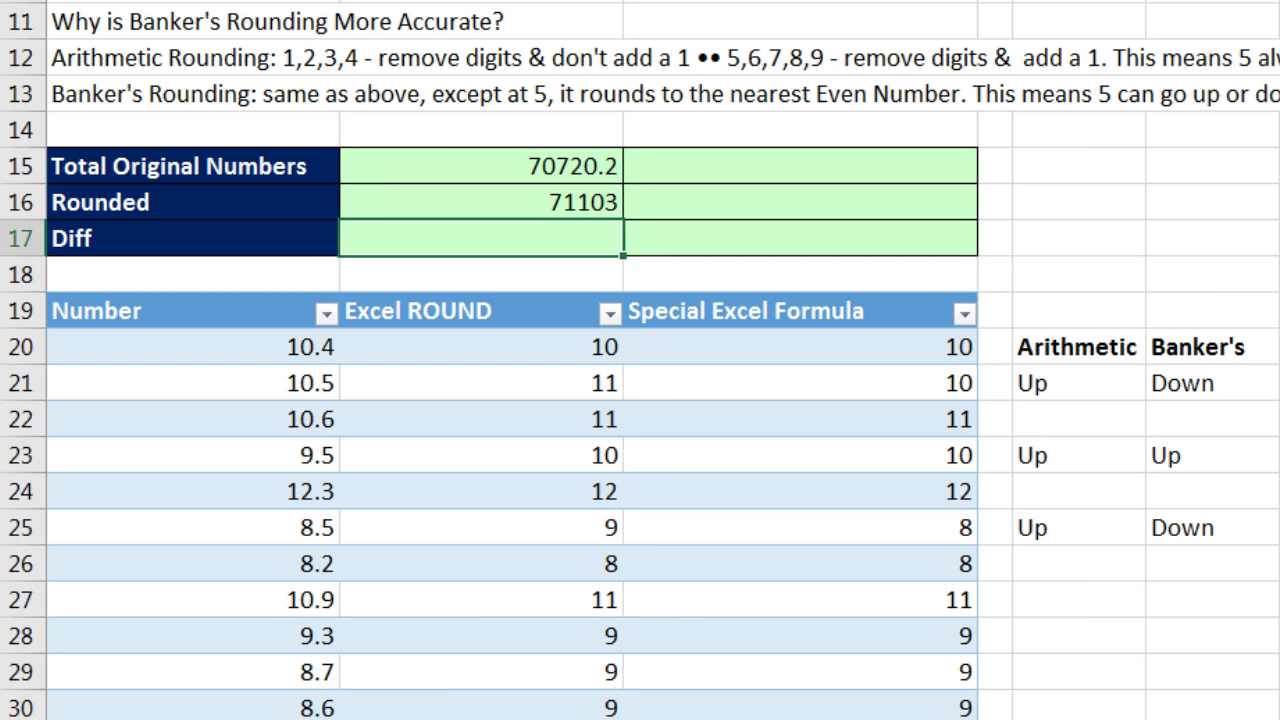
Calculate the difference between the original and rounded totals in B17 with =B15-B16
type("=")
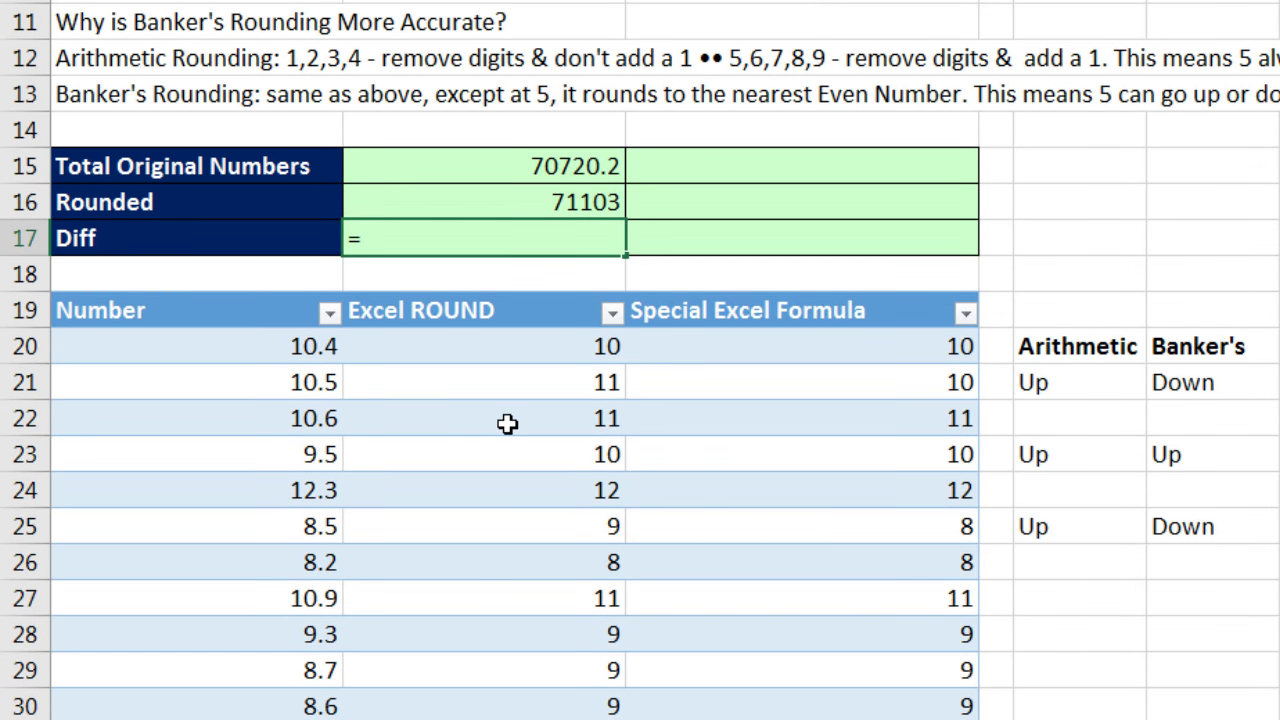
key("Up")
key("Up")
type("-")
key("Up")
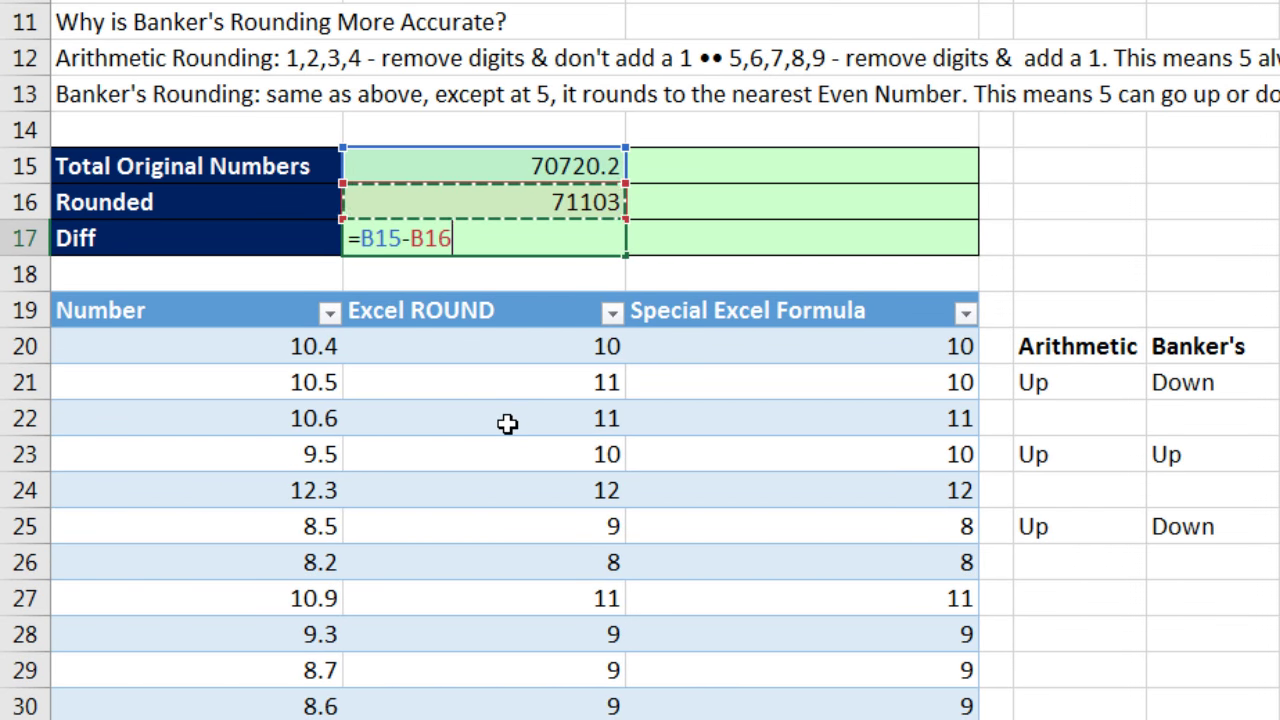
key("Return")
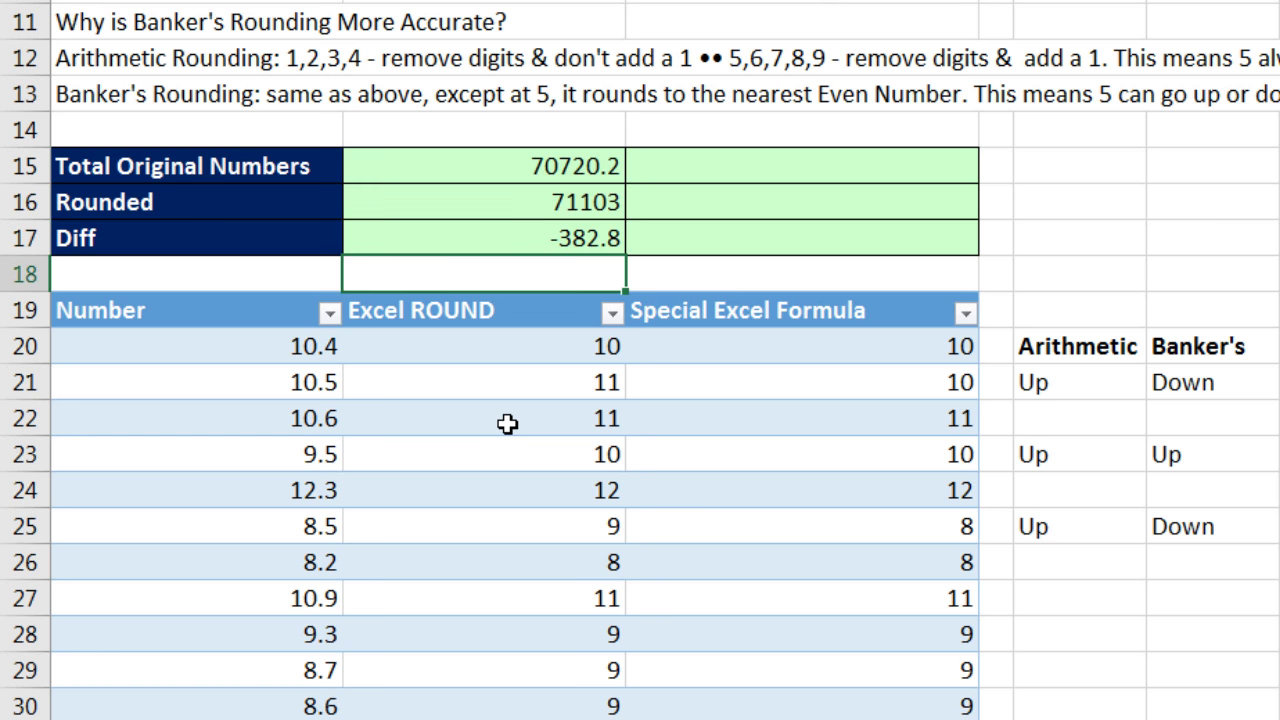
Copy the three summary formulas in B15:B17 to C15:C17 for the Special Excel Formula column
mouse_move(564, 172)
left_mouse_down()
mouse_move(588, 218)
mouse_move(581, 240)
left_mouse_up()
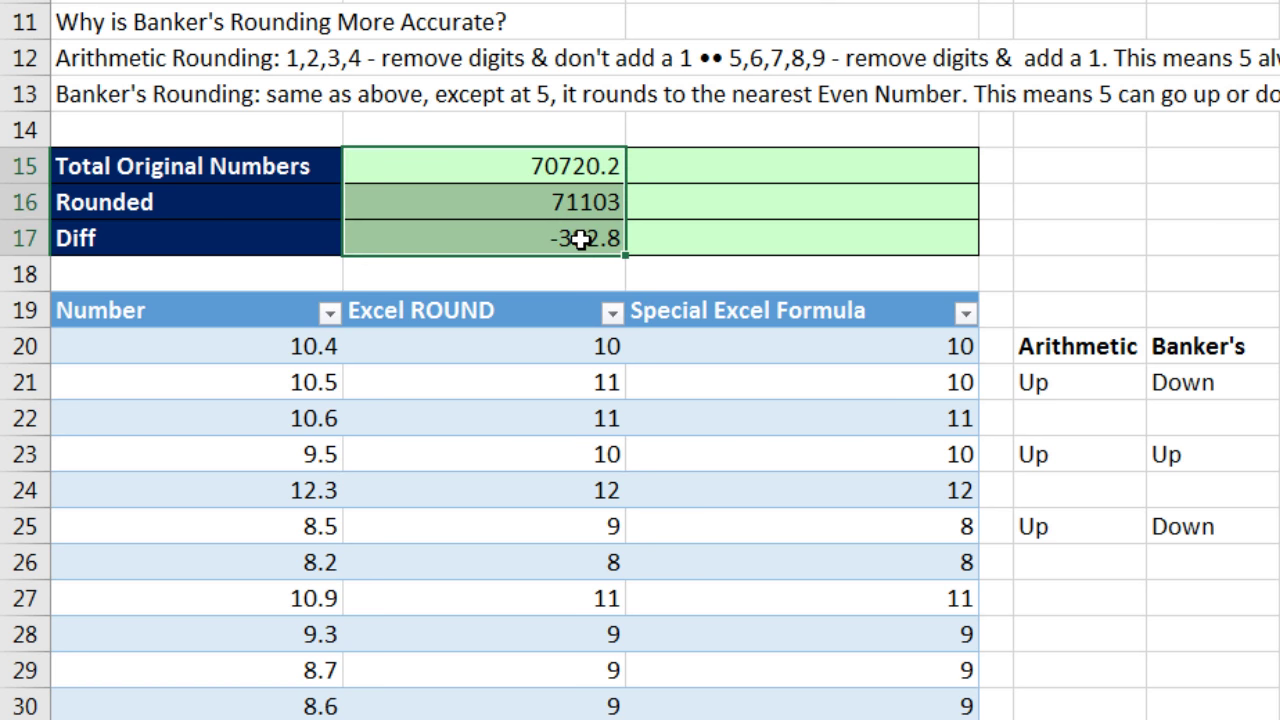
key("ctrl+c")
left_click(771, 163)
key("ctrl+v")
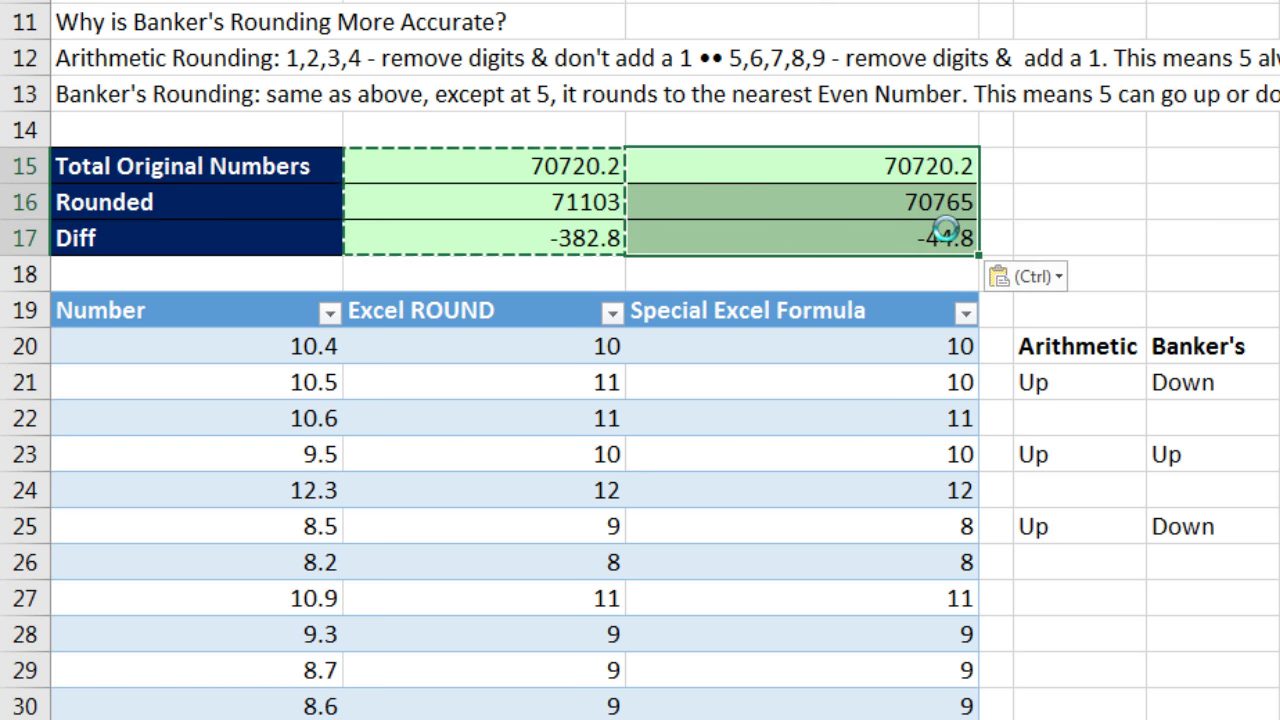
left_click(892, 243)
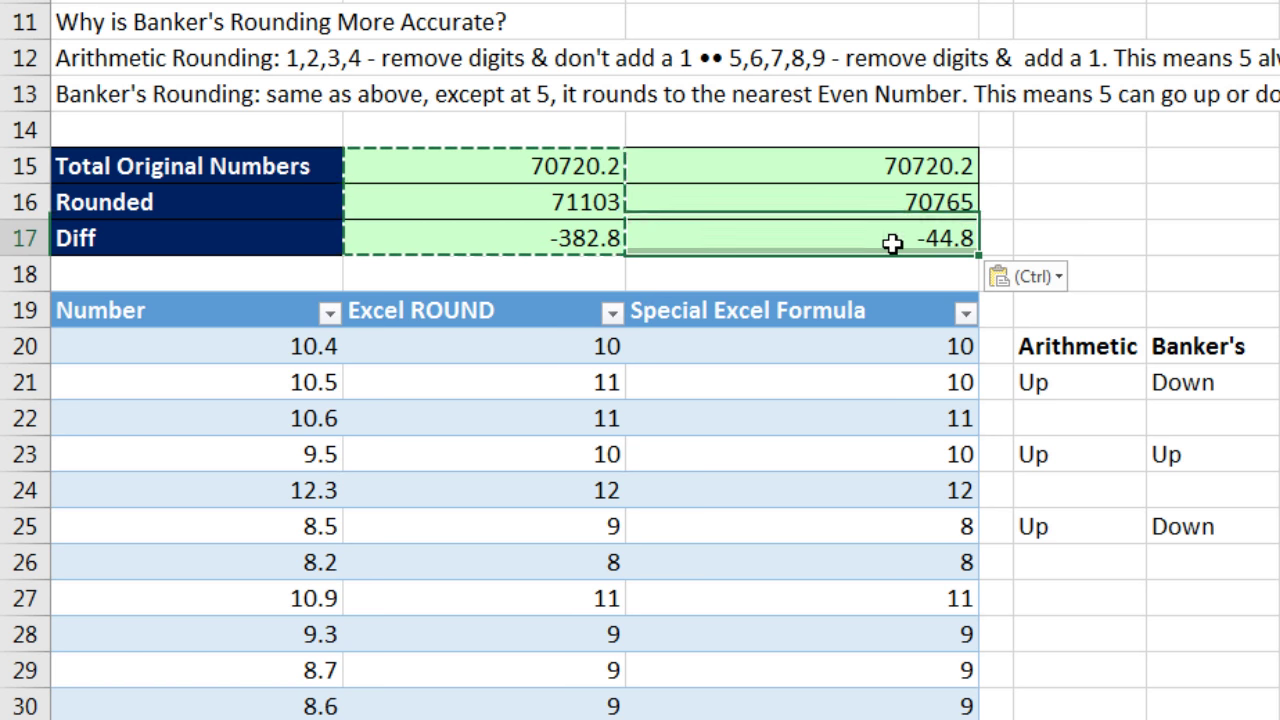
key("Escape")
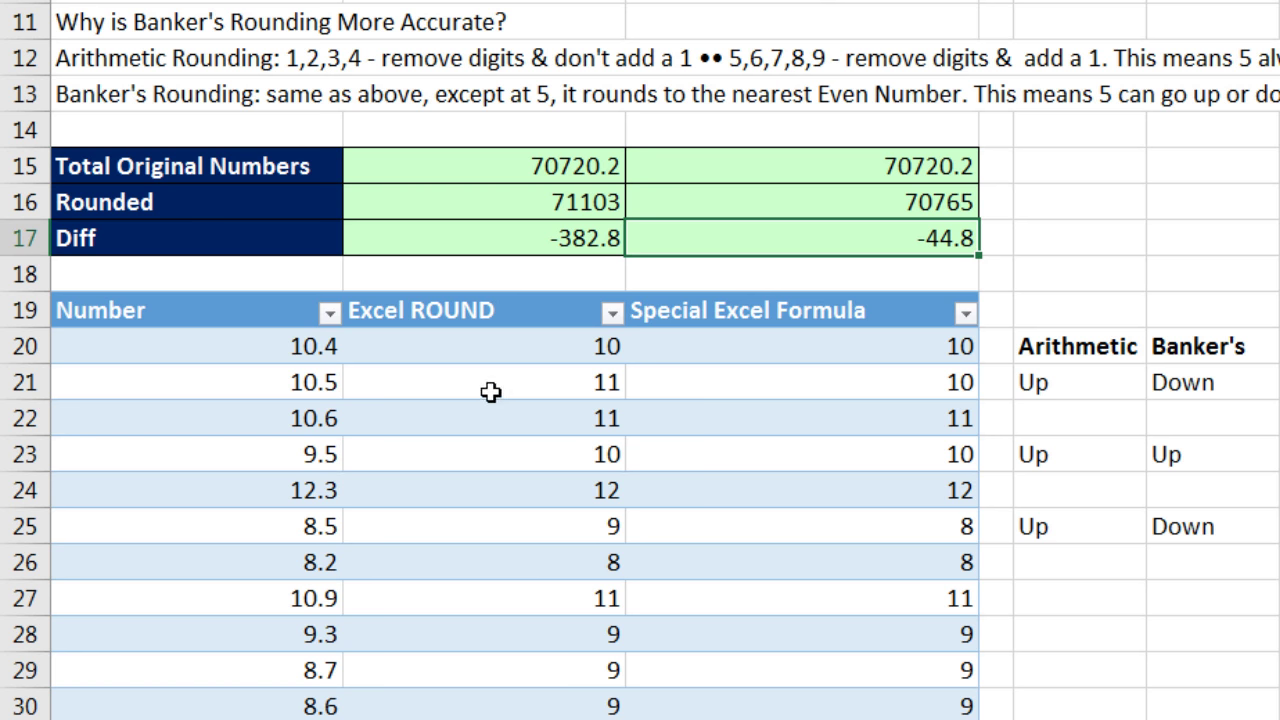
Compare the Excel ROUND and Special Excel Formula results for the numbers 10.5, 9.5 and 8.5
left_click(456, 389)
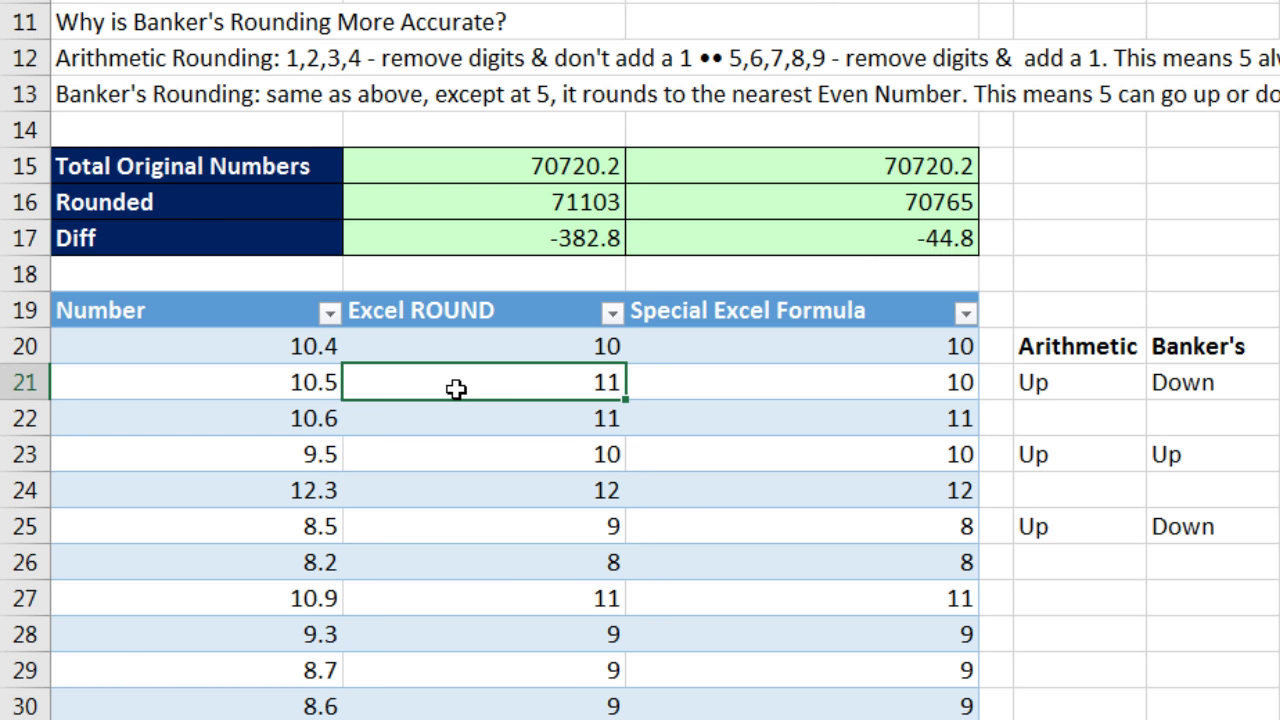
left_click(810, 375)
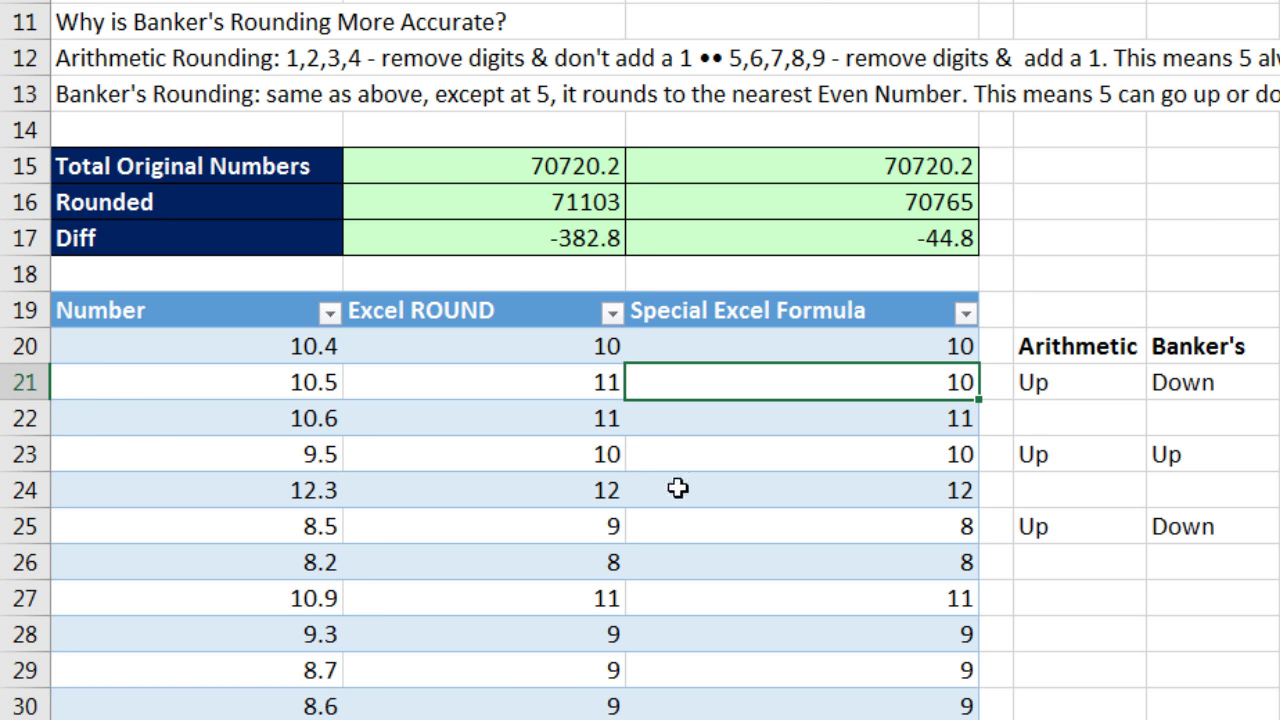
left_click(491, 457)
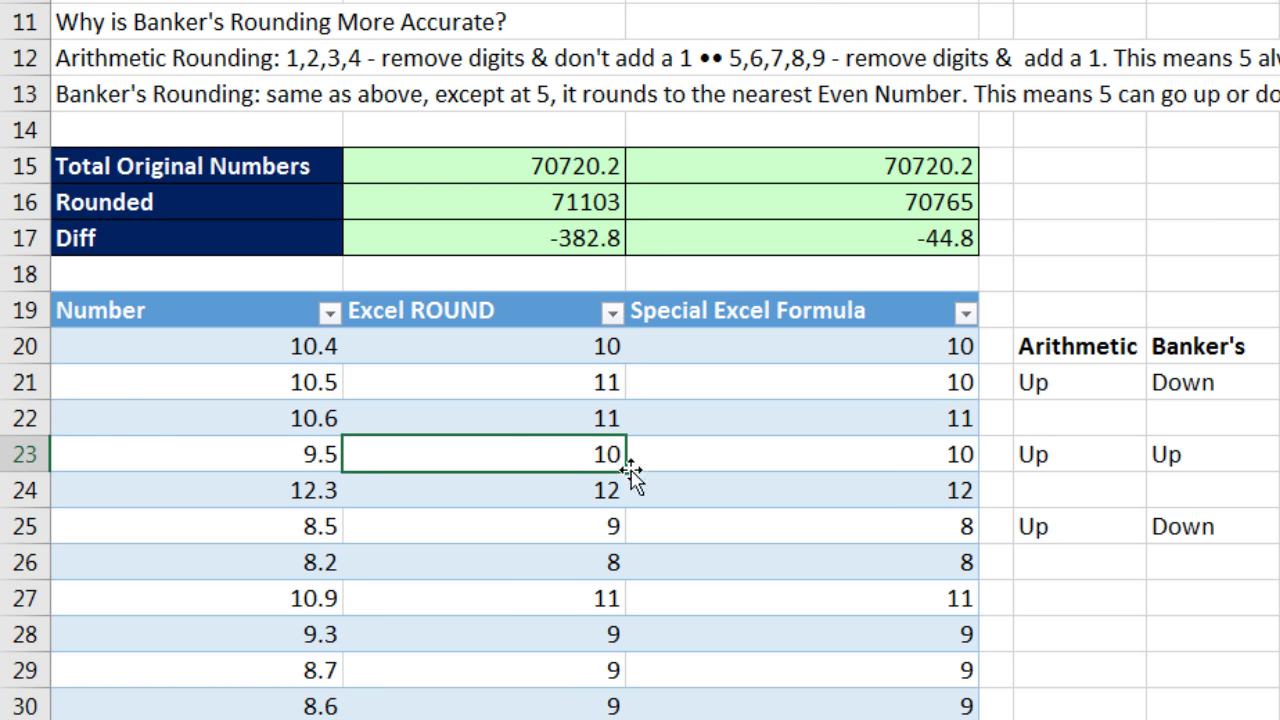
left_click(846, 458)
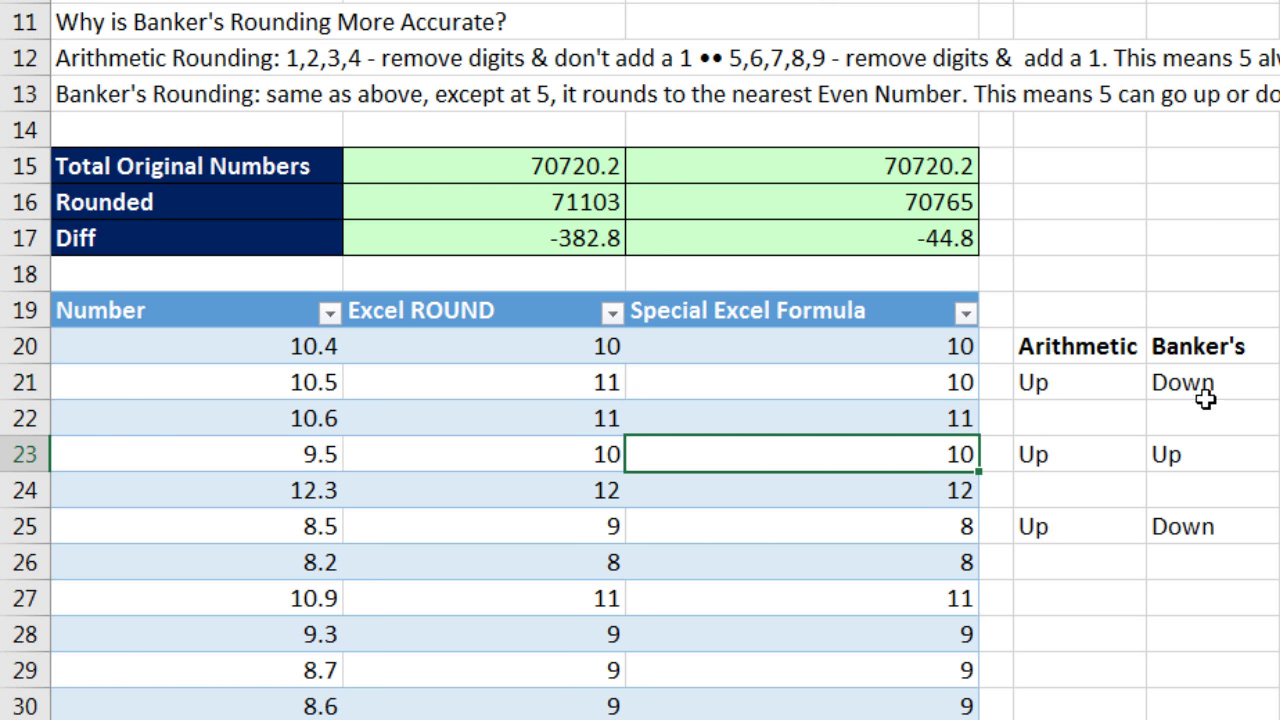
left_click(468, 542)
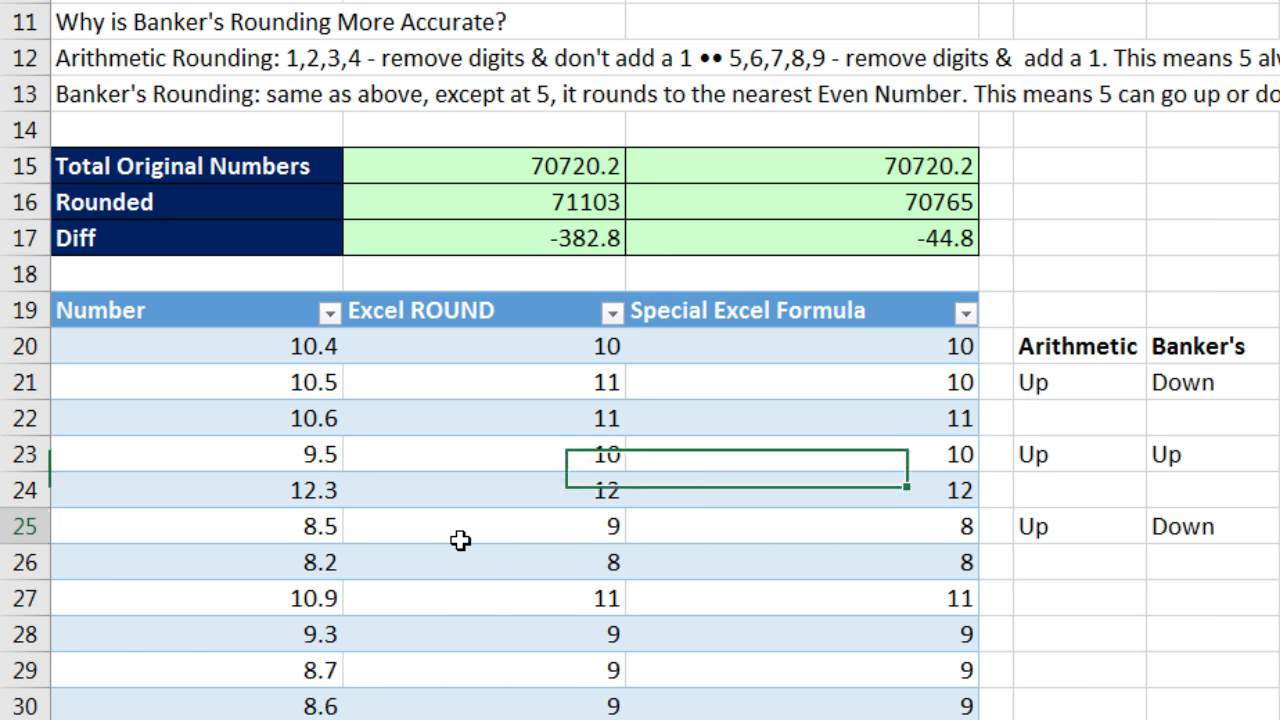
left_click(843, 539)
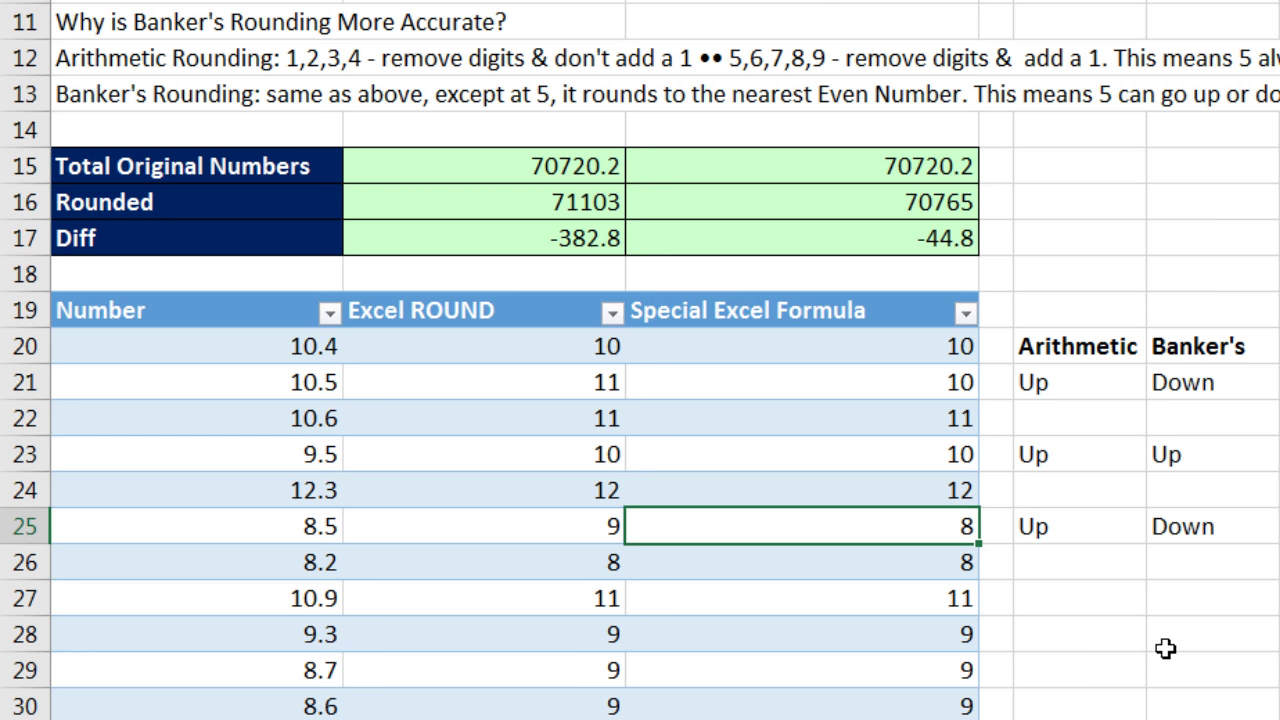
left_click(391, 370)
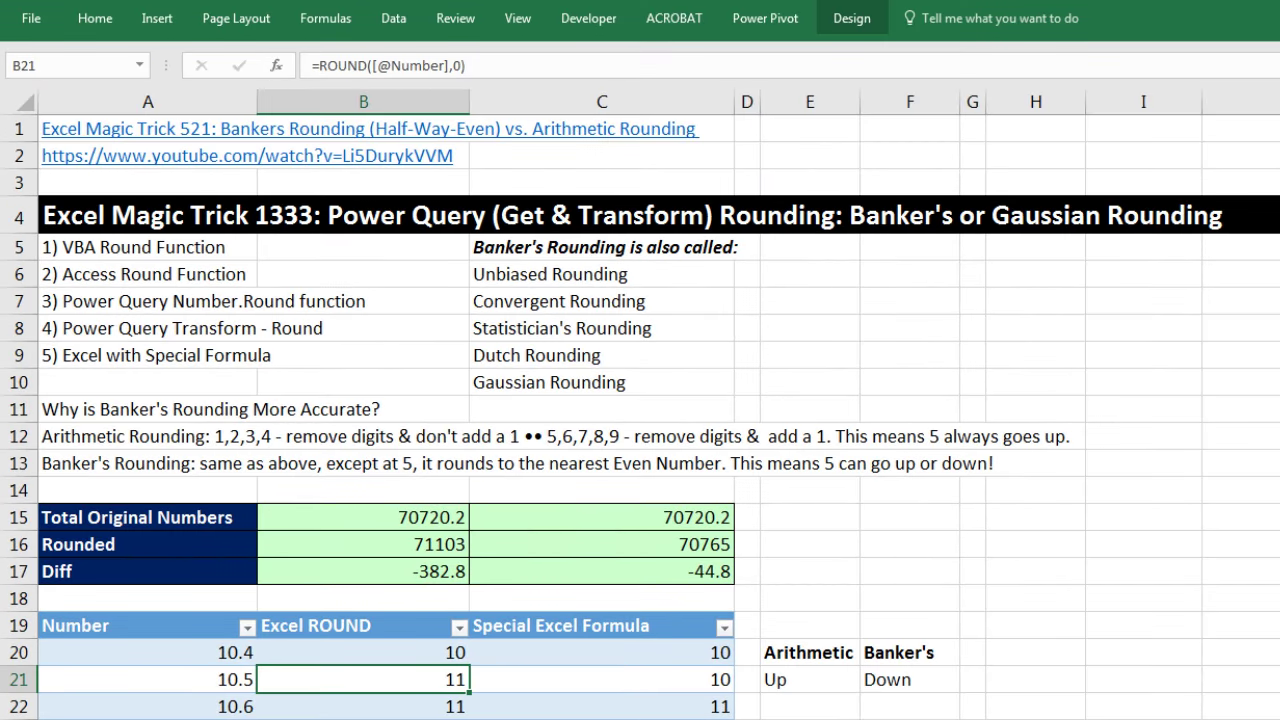
Bring the number table into the Power Query editor and name the query RoundingTest
left_click(392, 28)
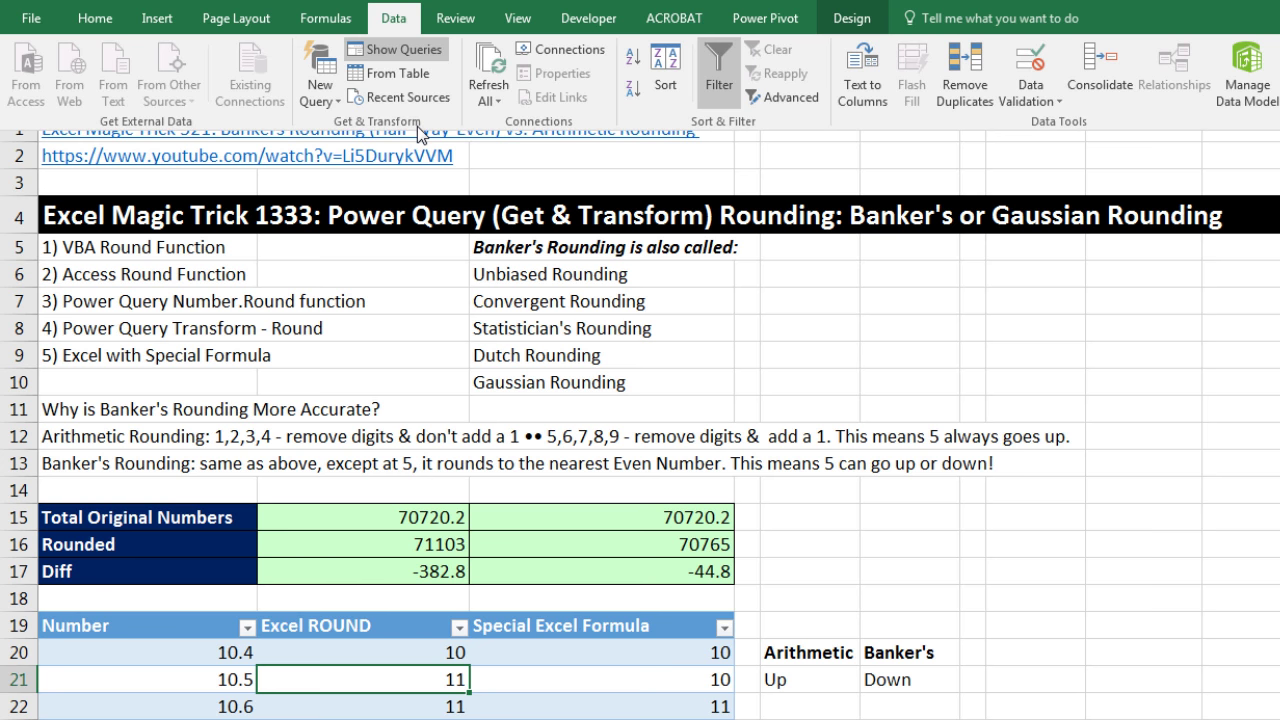
left_click(379, 76)
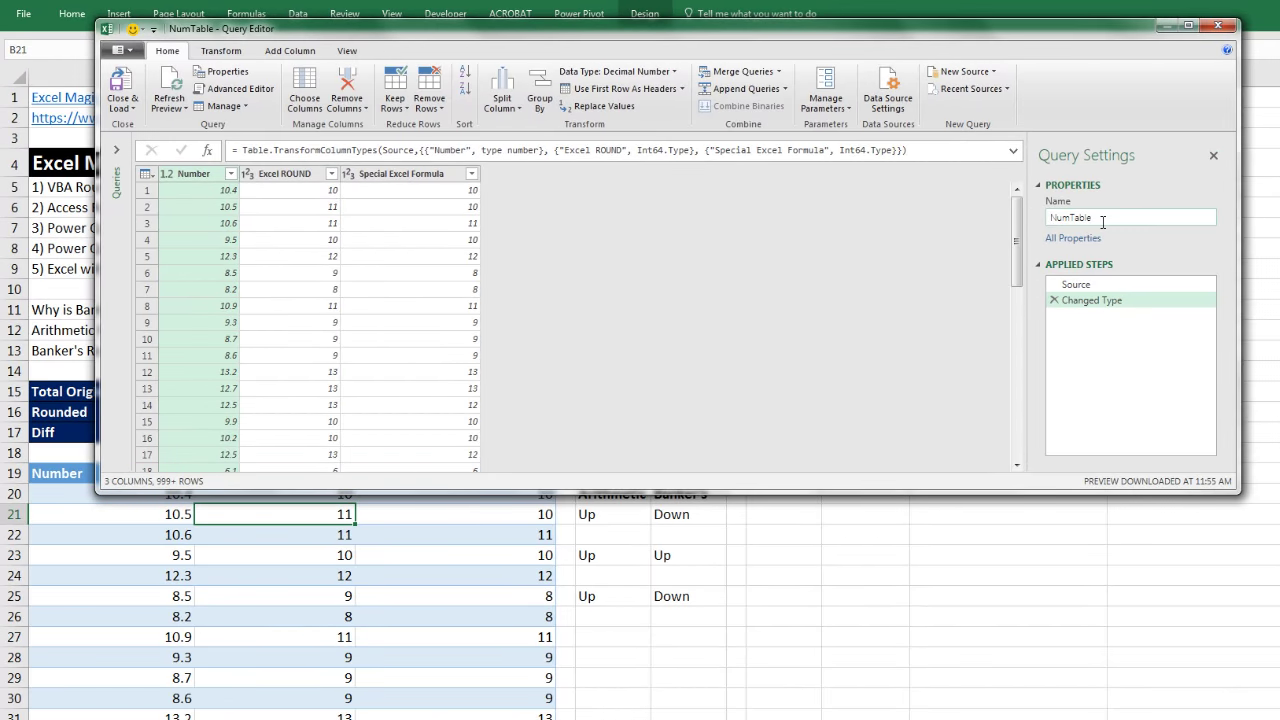
left_click(1104, 218)
type("RoundingTest")
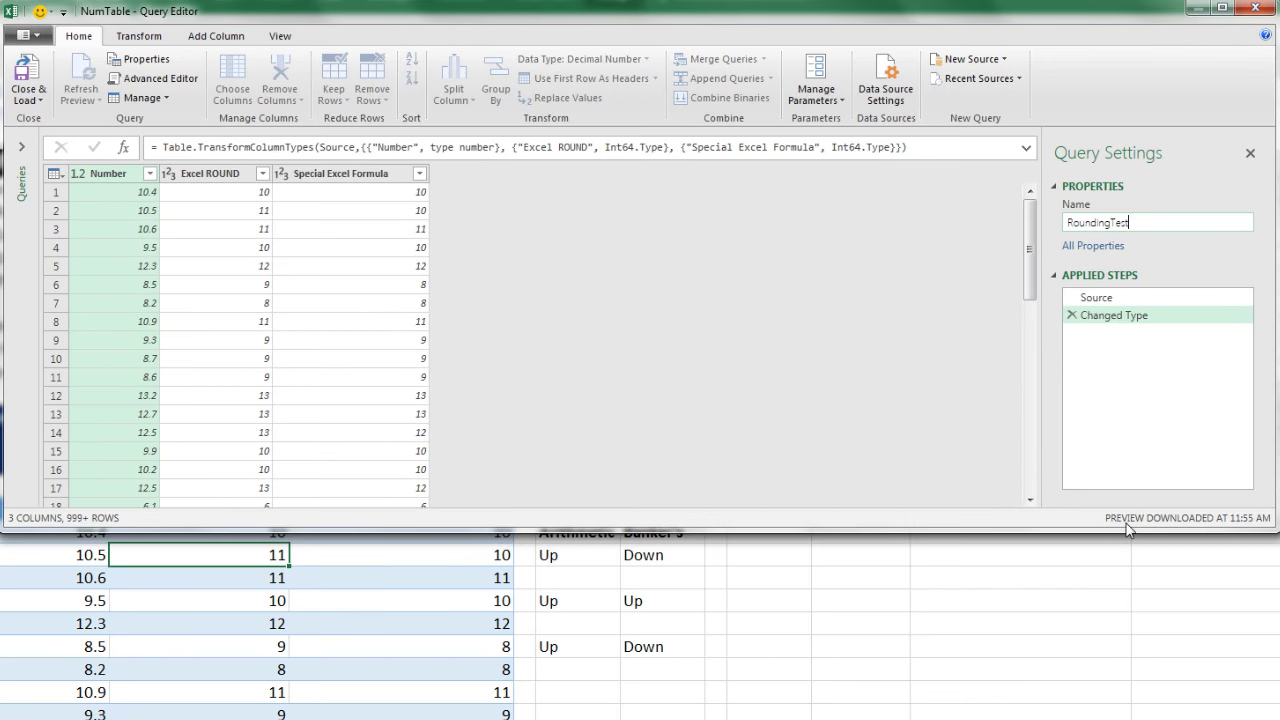
key("Return")
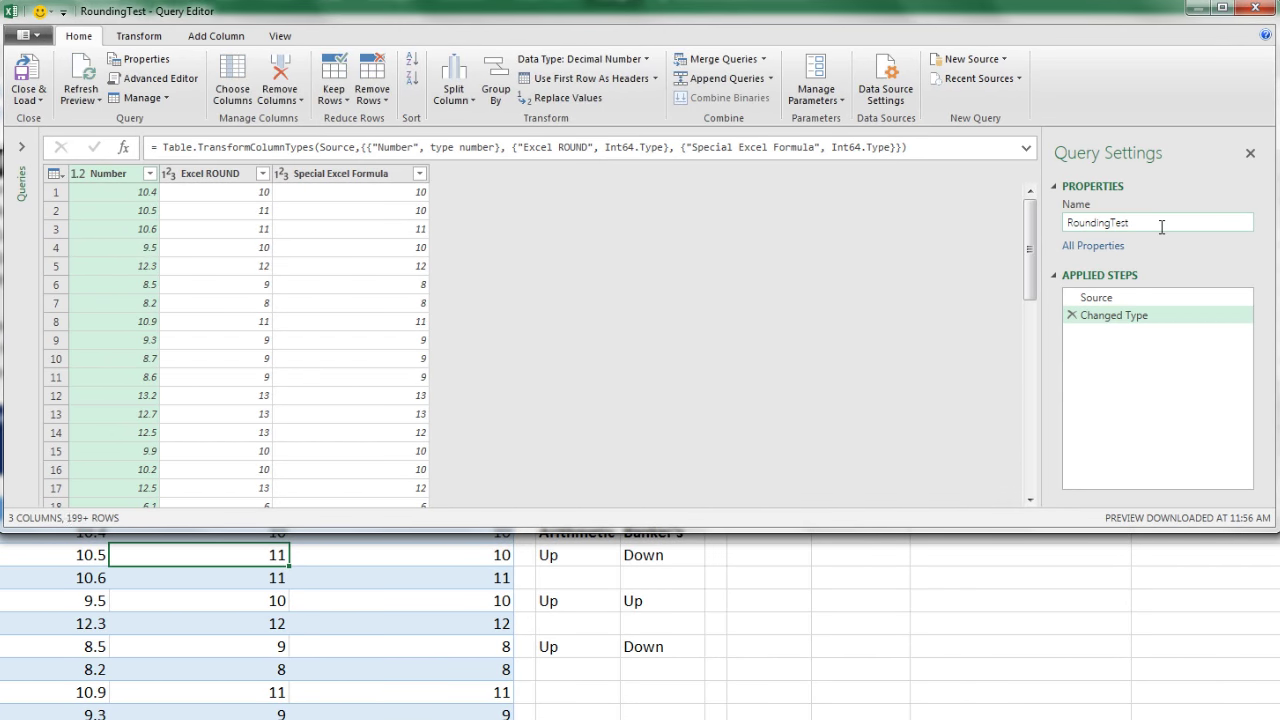
Delete the Changed Type applied step and remove the Excel ROUND and Special Excel Formula columns from the query
left_click(1071, 315)
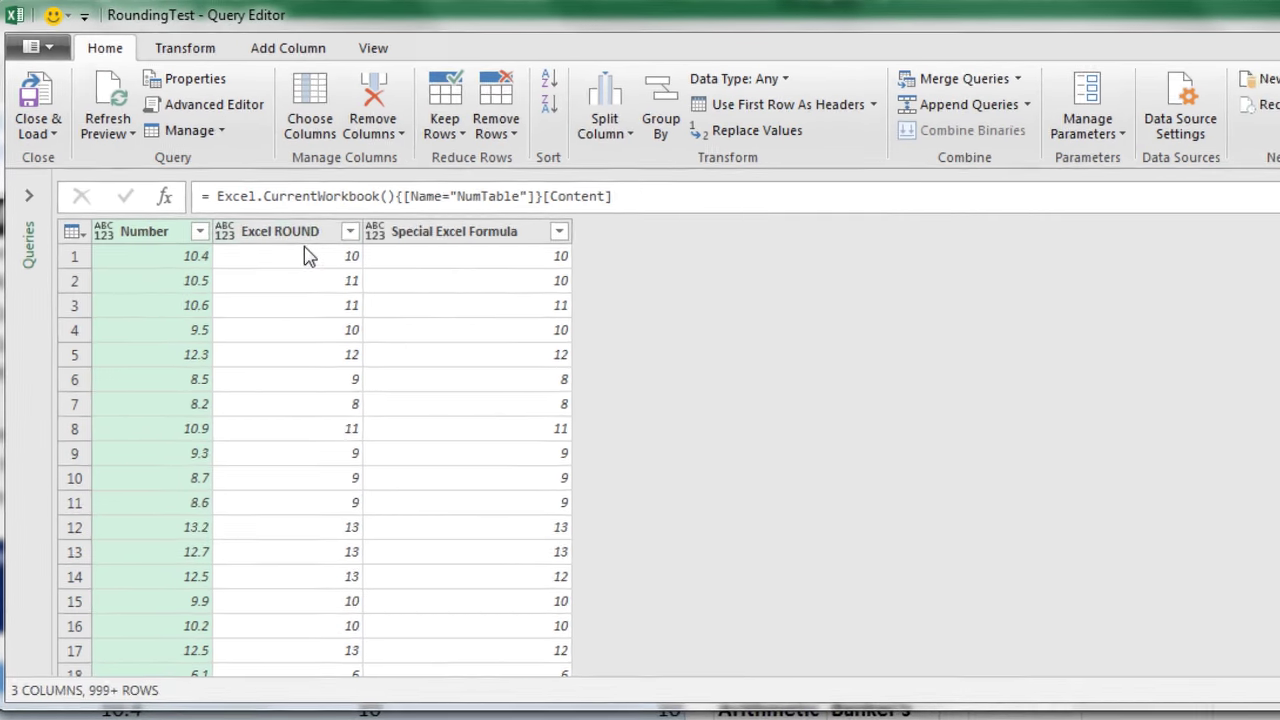
left_click(230, 174)
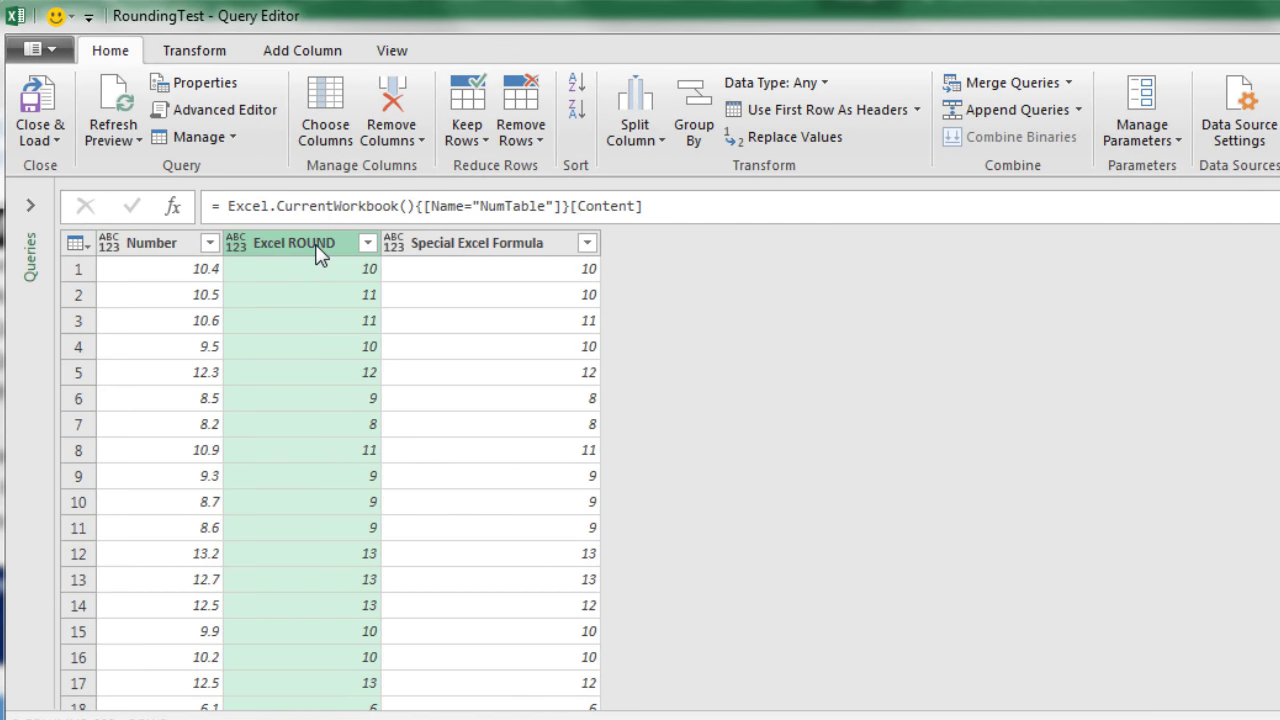
left_click(476, 245, "shift")
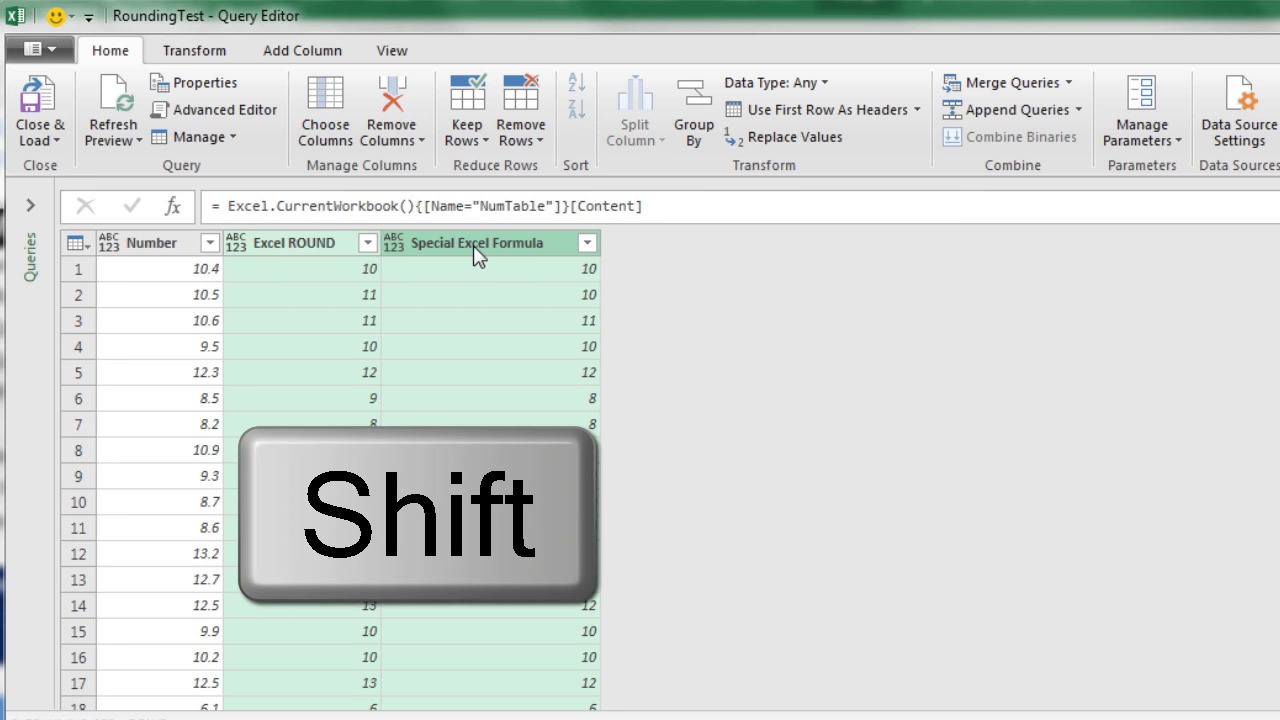
right_click(476, 245)
left_click(555, 294)
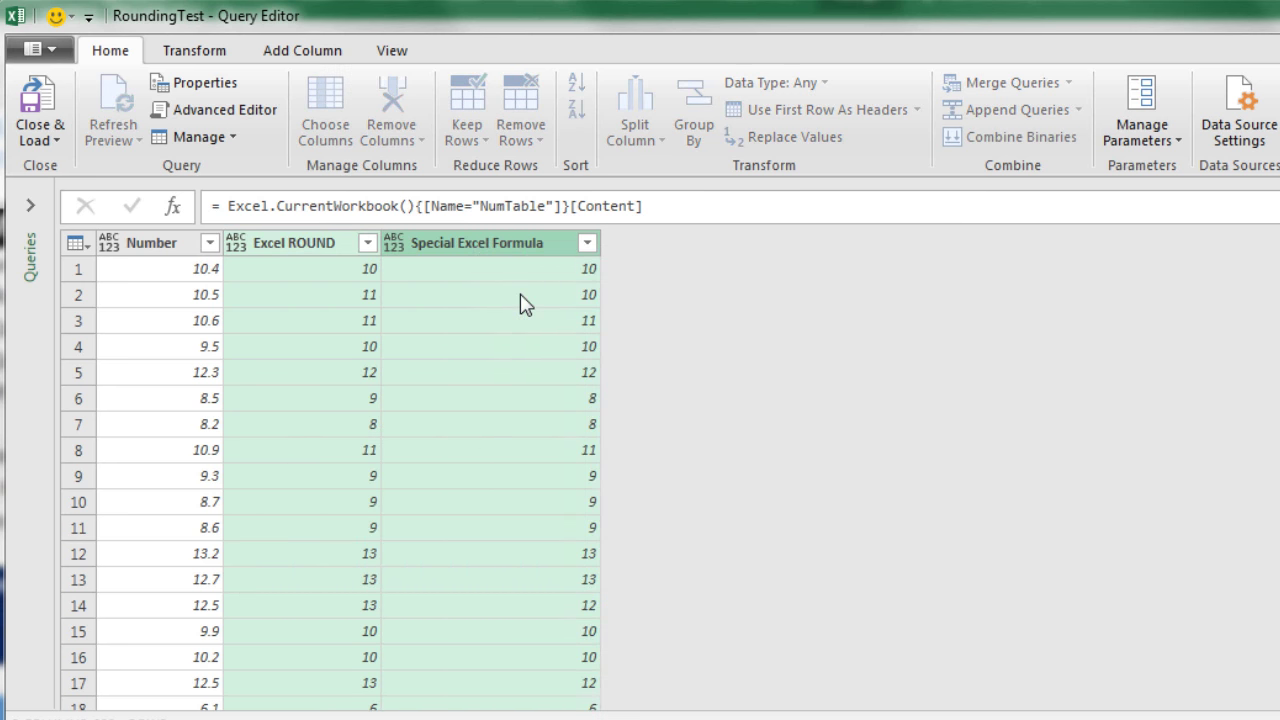
Duplicate the Number column and rename the copy as Transform
right_click(145, 256)
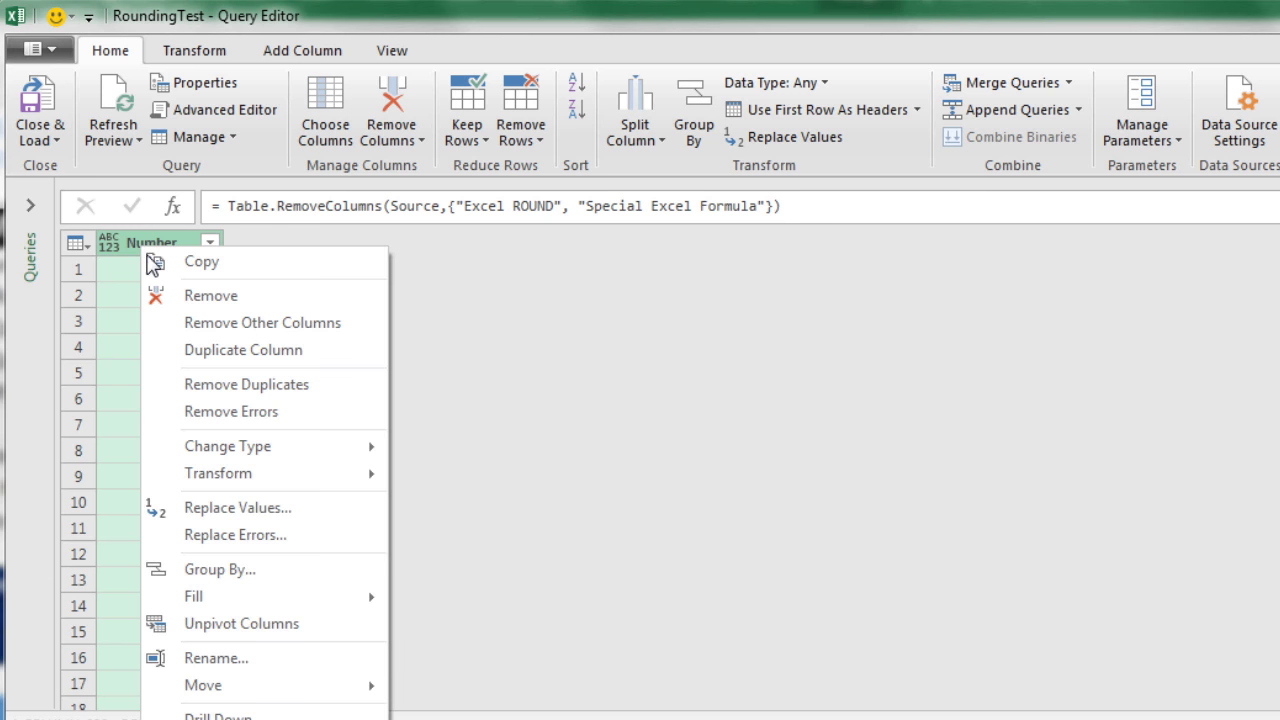
left_click(220, 352)
double_click(288, 242)
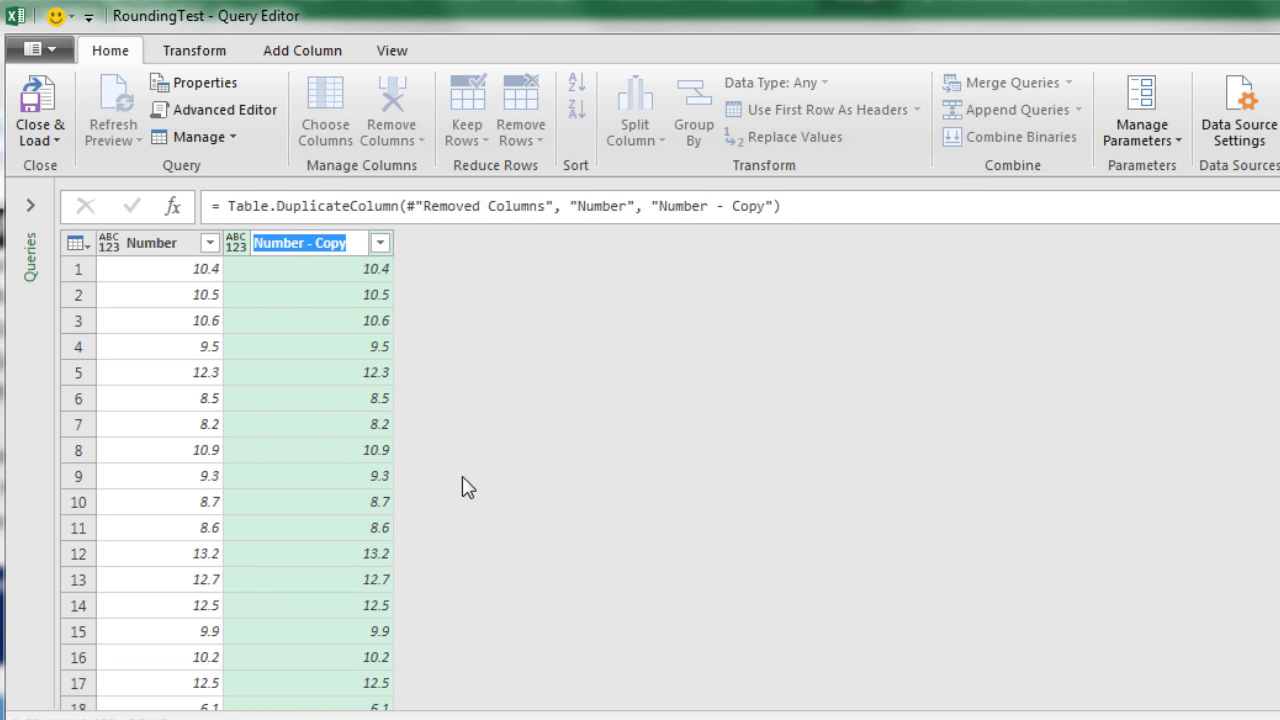
type("Transform")
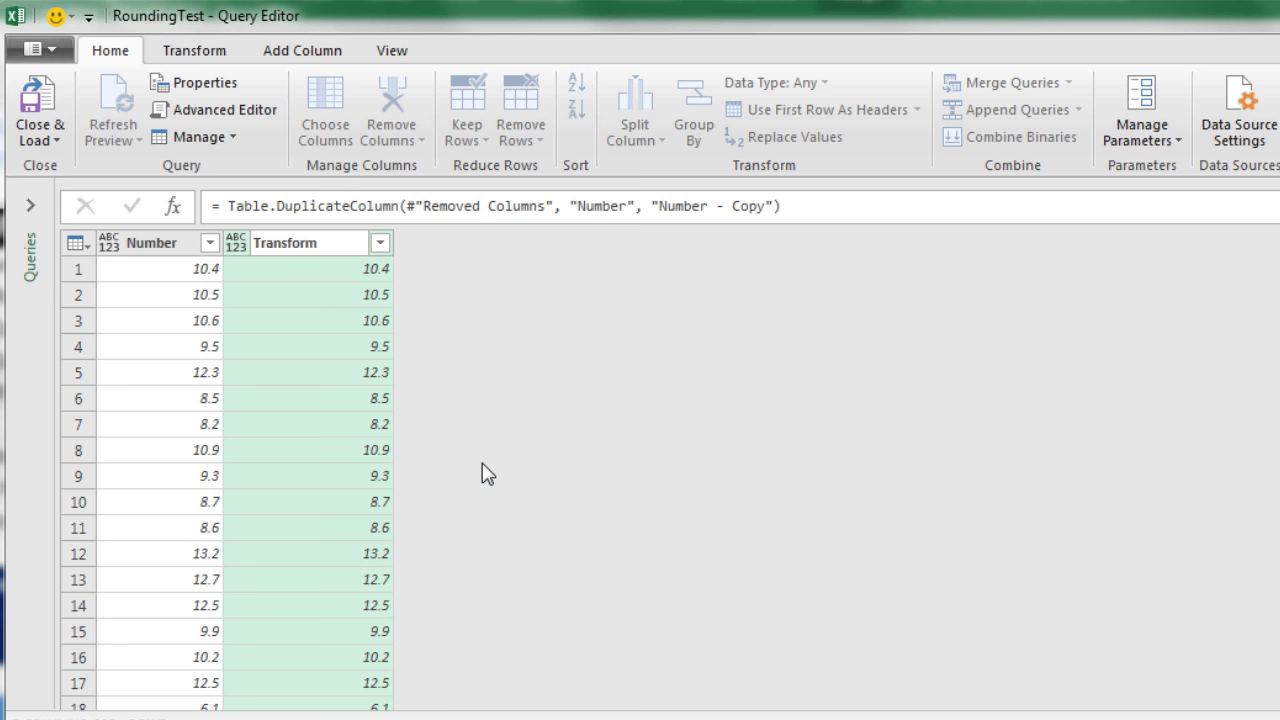
key("Return")
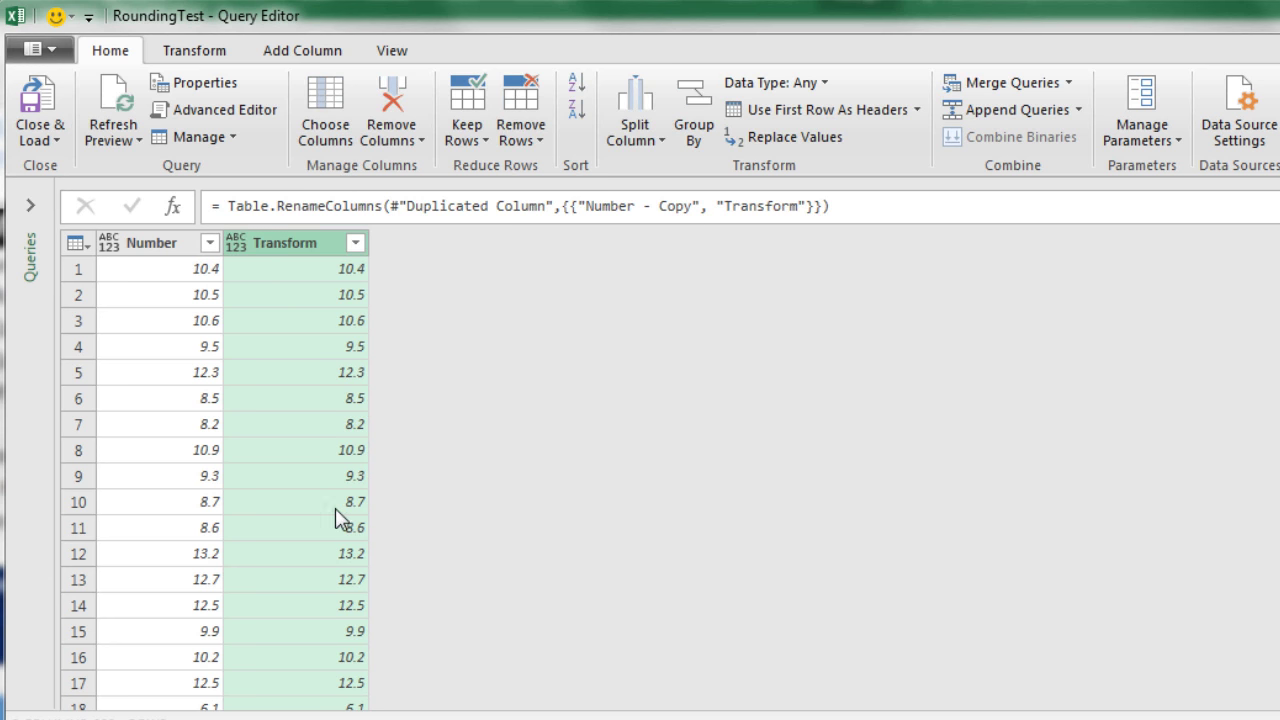
left_click(196, 52)
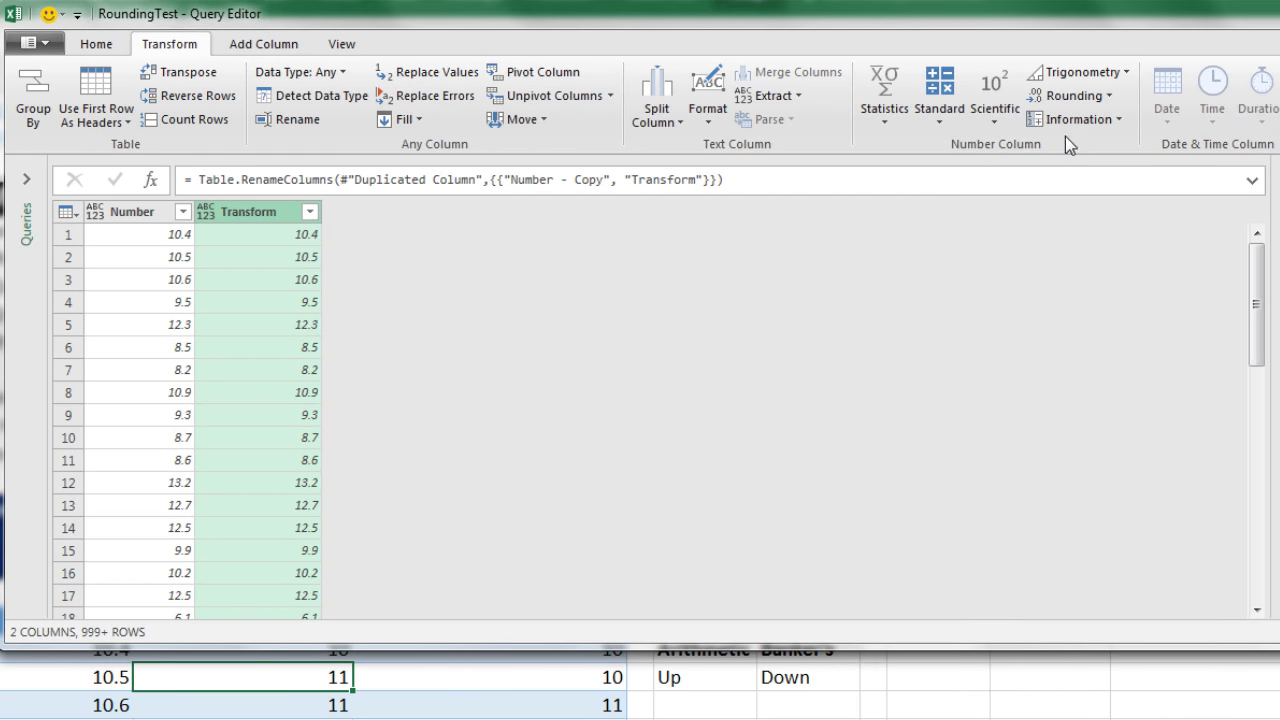
left_click(1110, 97)
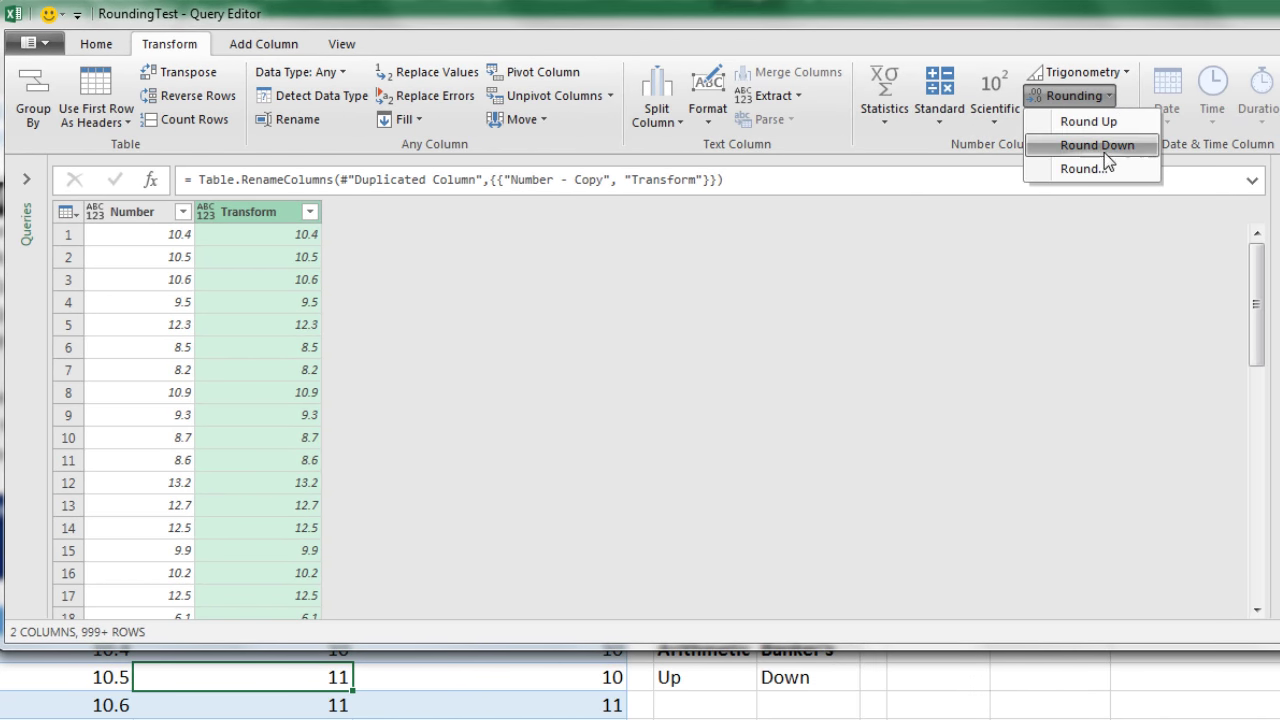
left_click(240, 216)
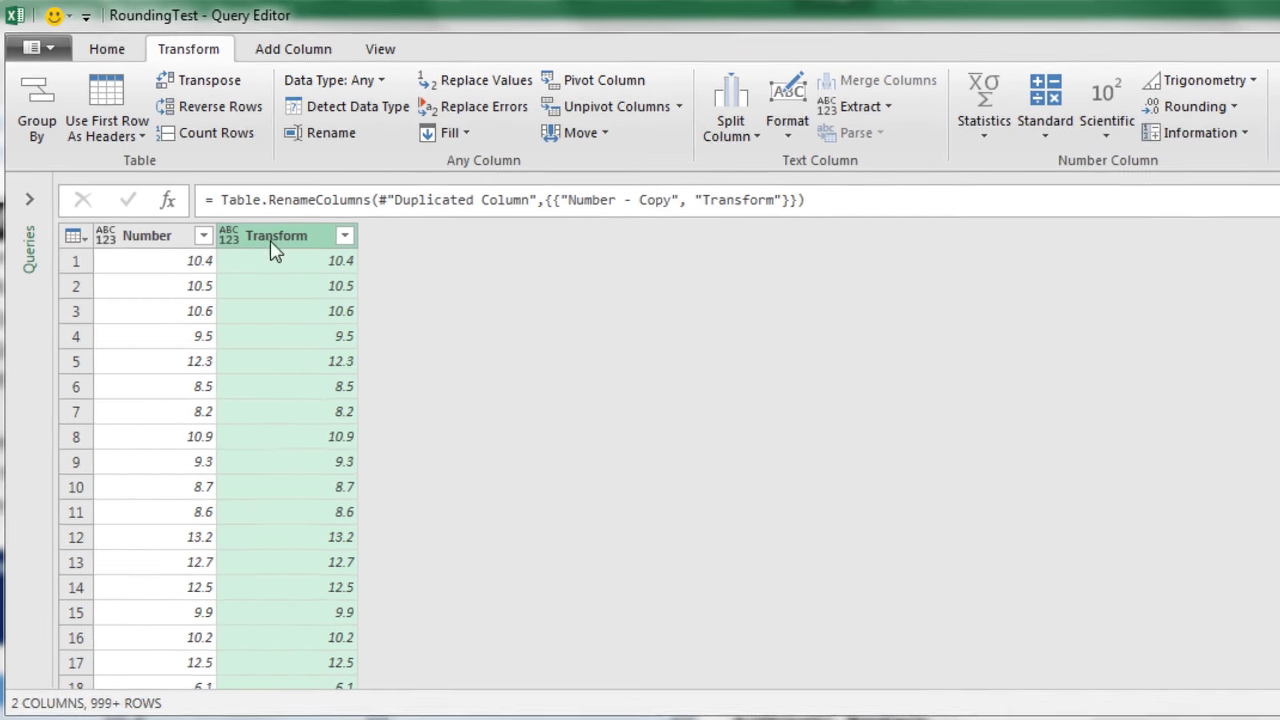
Round the values in the Transform column to 0 decimal places with the Round transformation
right_click(308, 255)
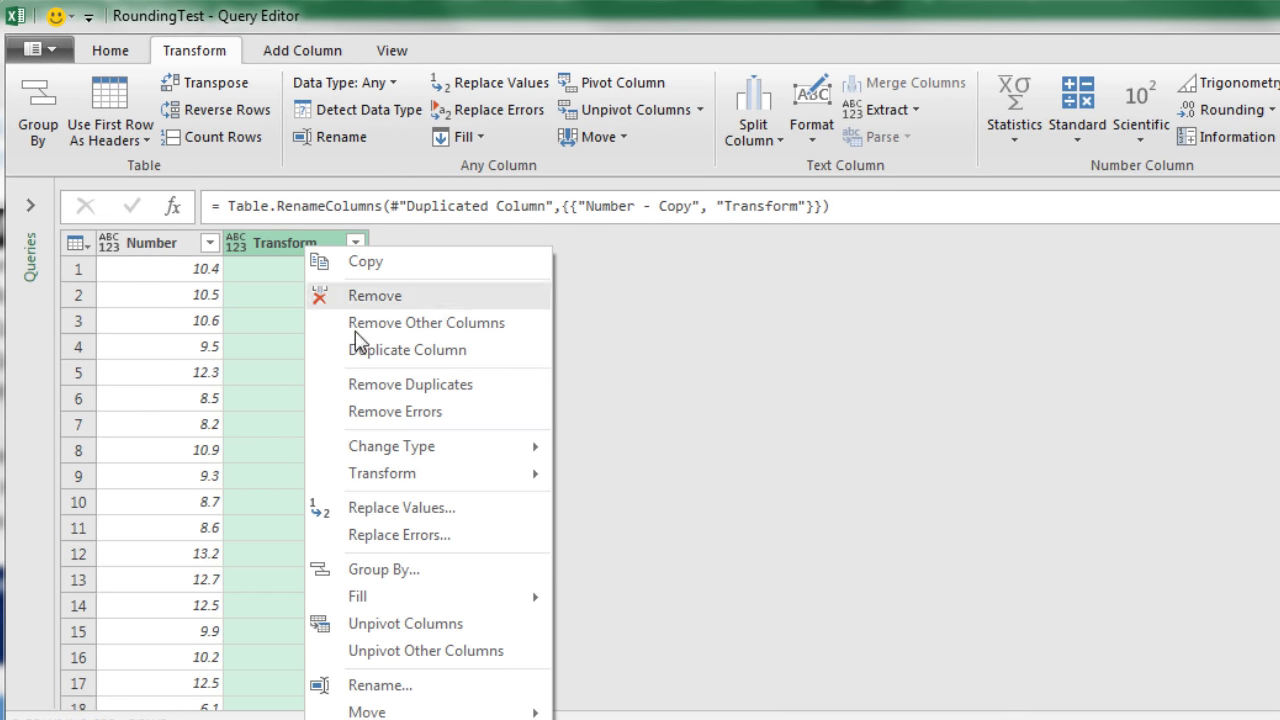
mouse_move(420, 485)
mouse_move(615, 480)
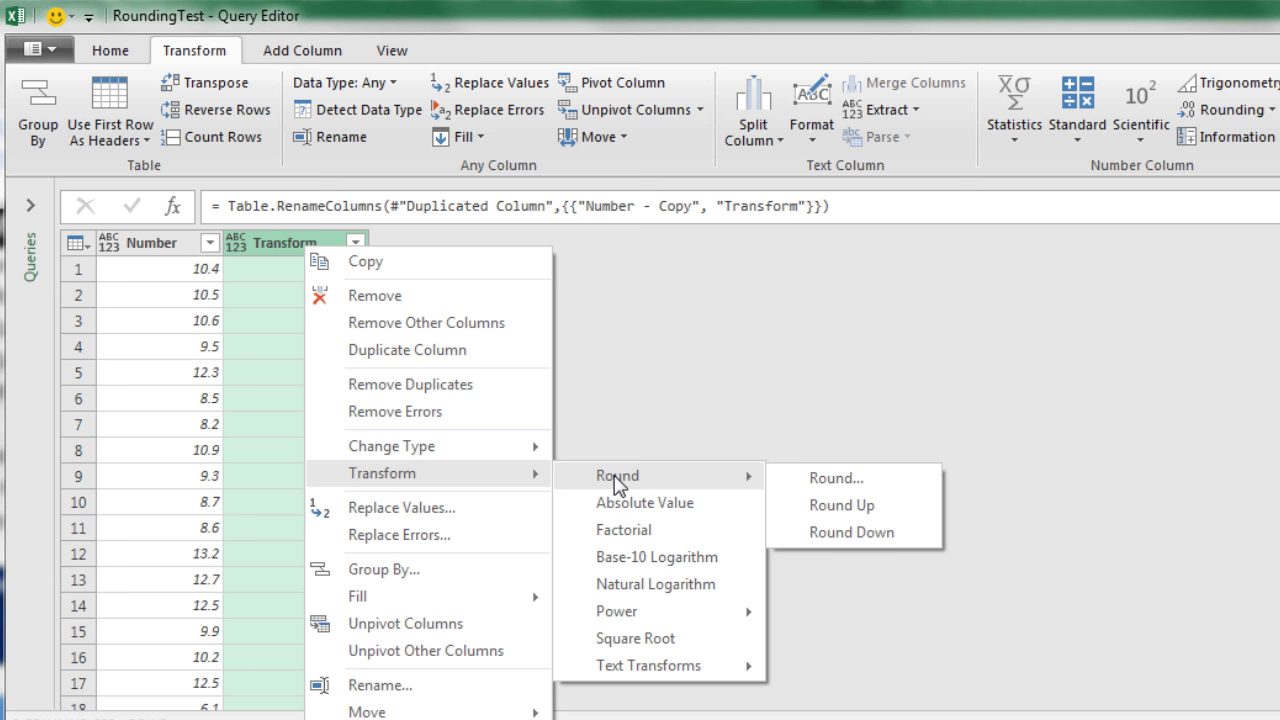
left_click(849, 485)
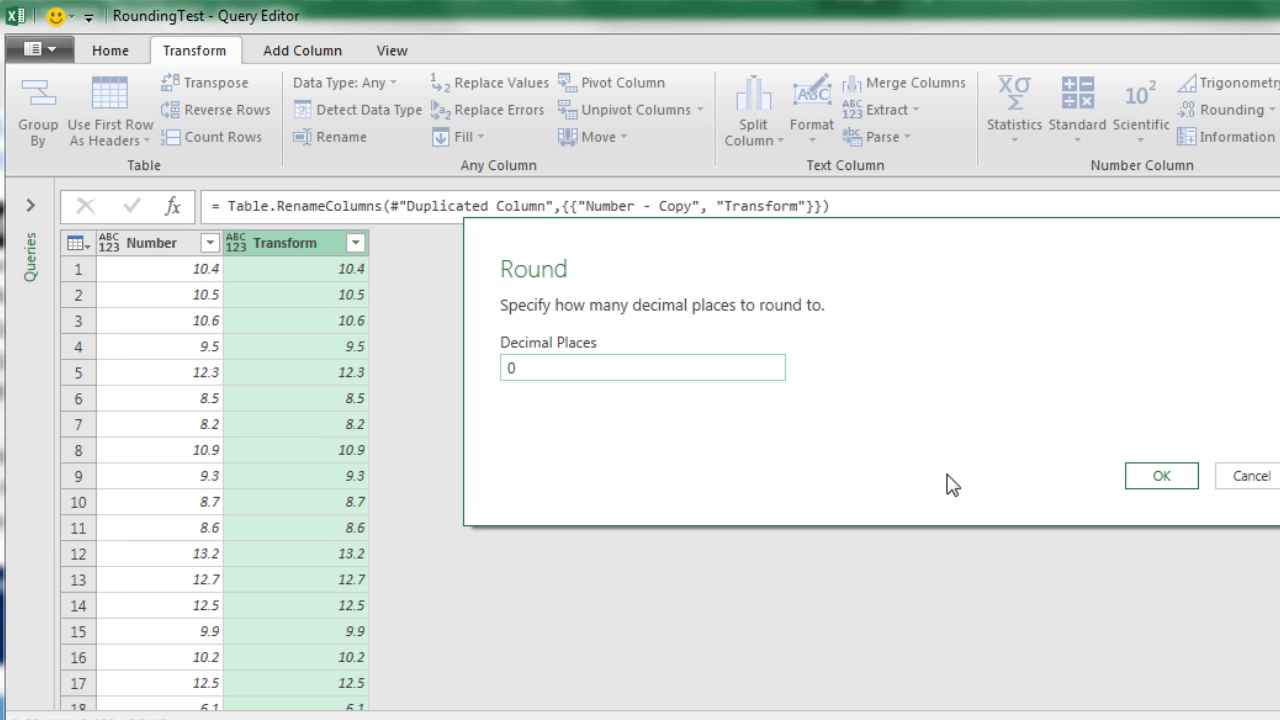
left_click(1160, 476)
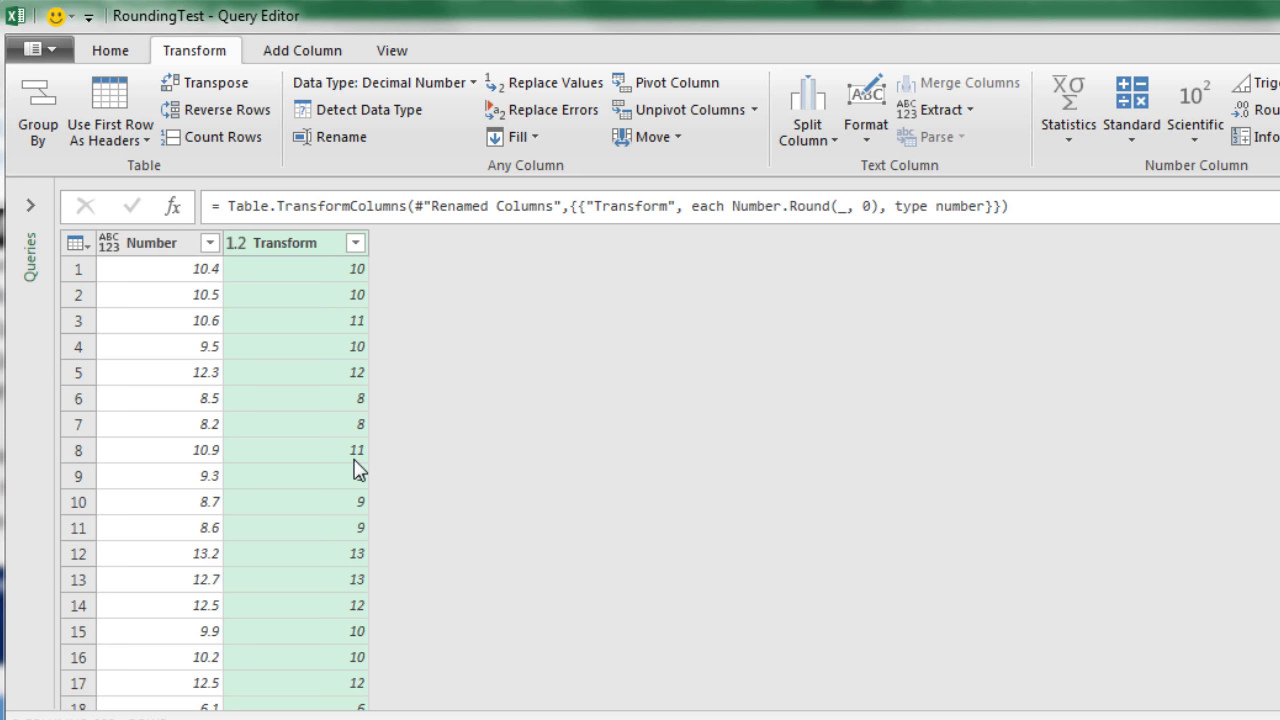
Add a custom column named PQRoundingNumber.Round with the formula =Number.Round([Number],0)
left_click(307, 60)
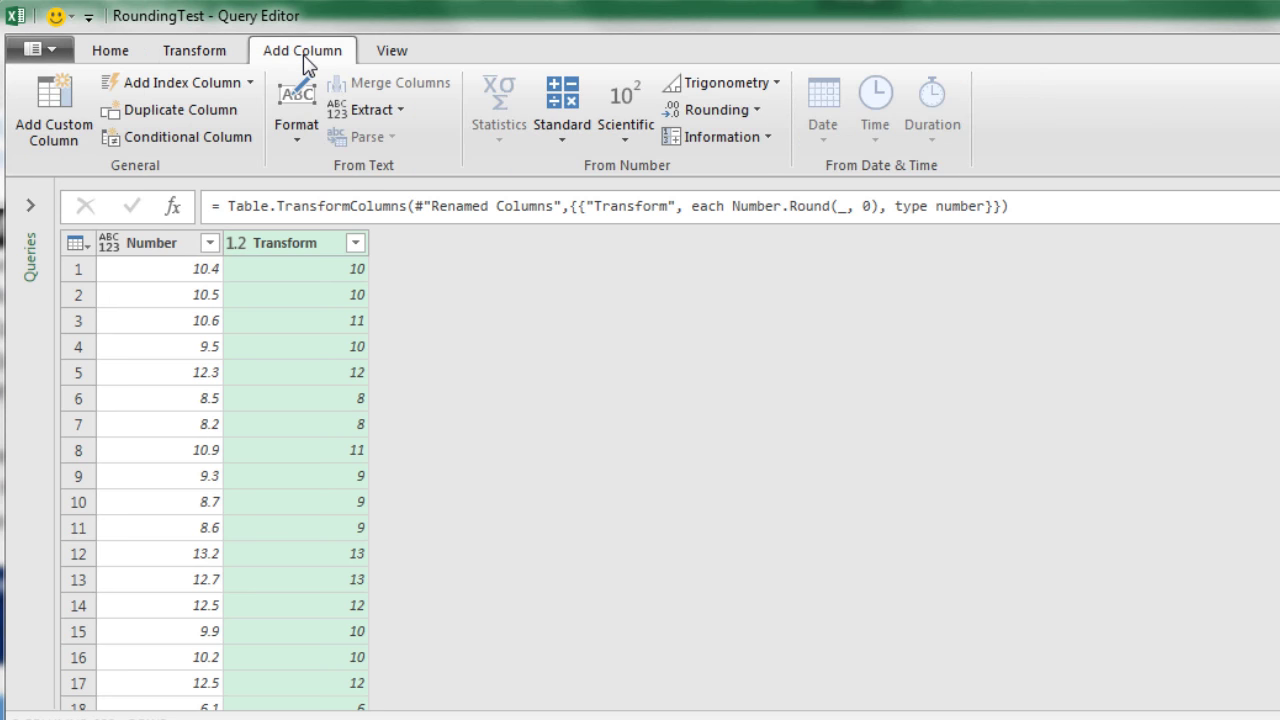
left_click(59, 134)
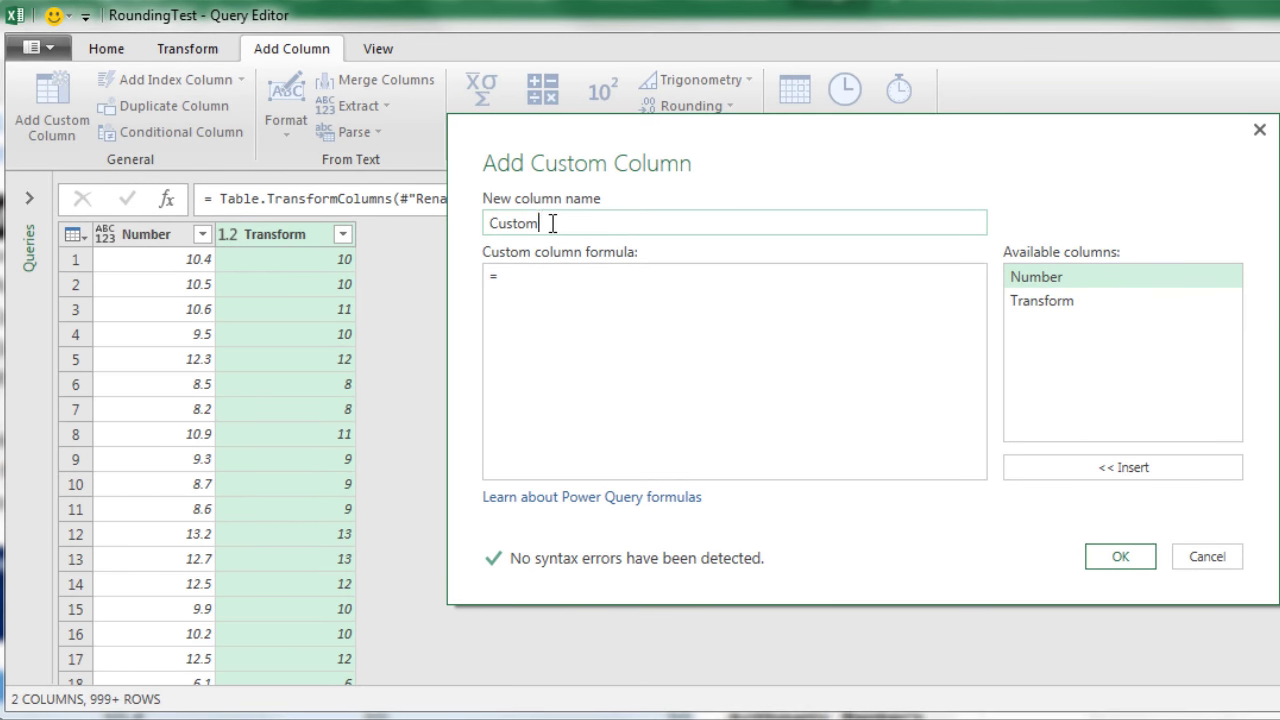
left_click_drag(572, 228, 478, 232)
type("PQRoundingNumber.Round")
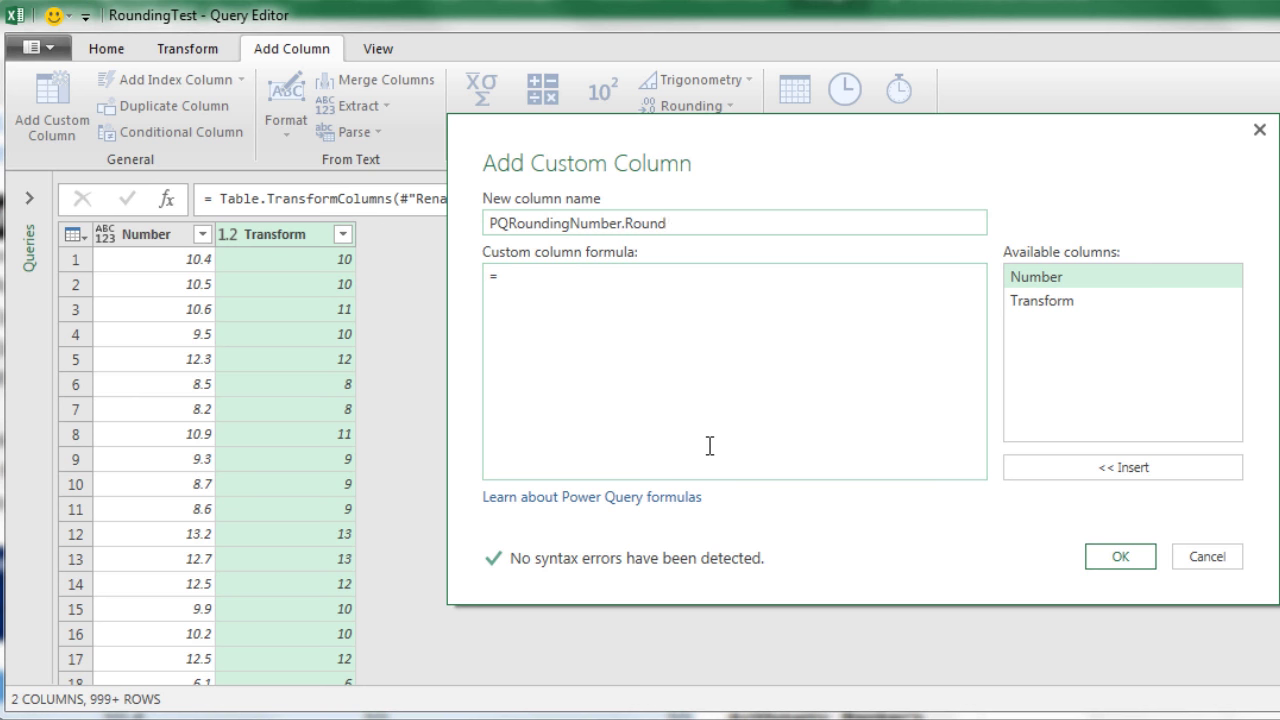
key("Tab")
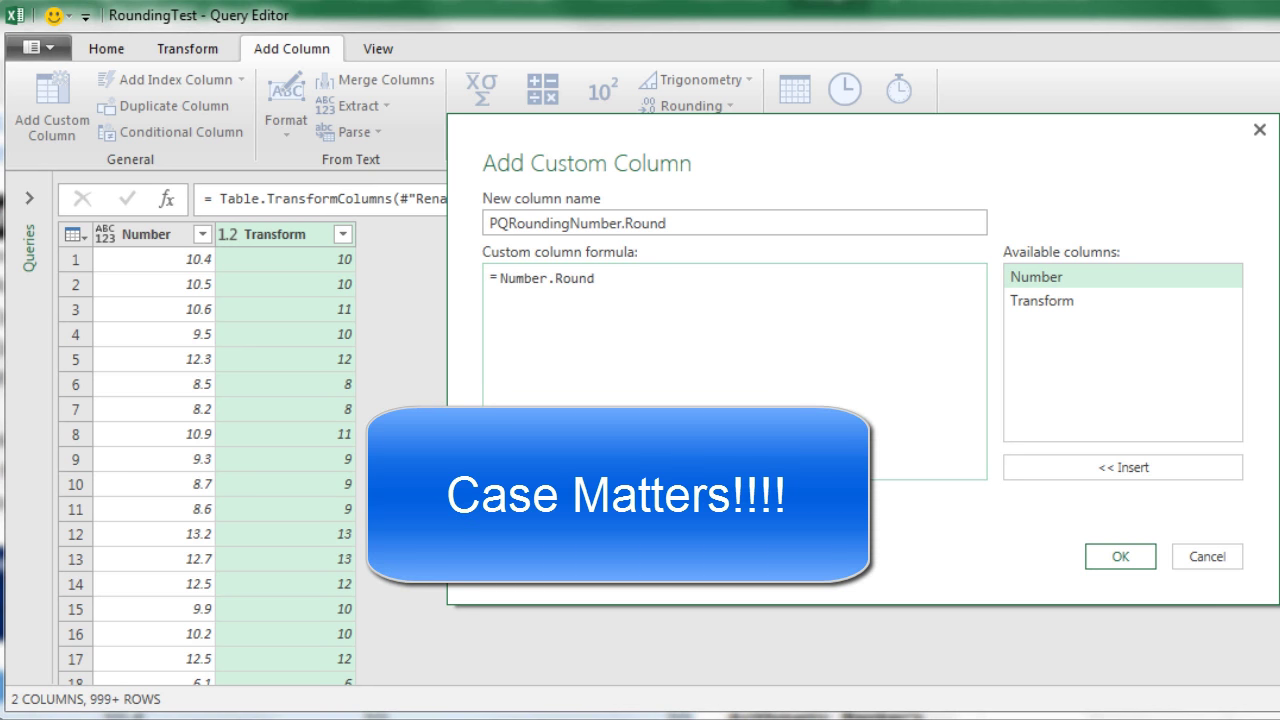
type("(")
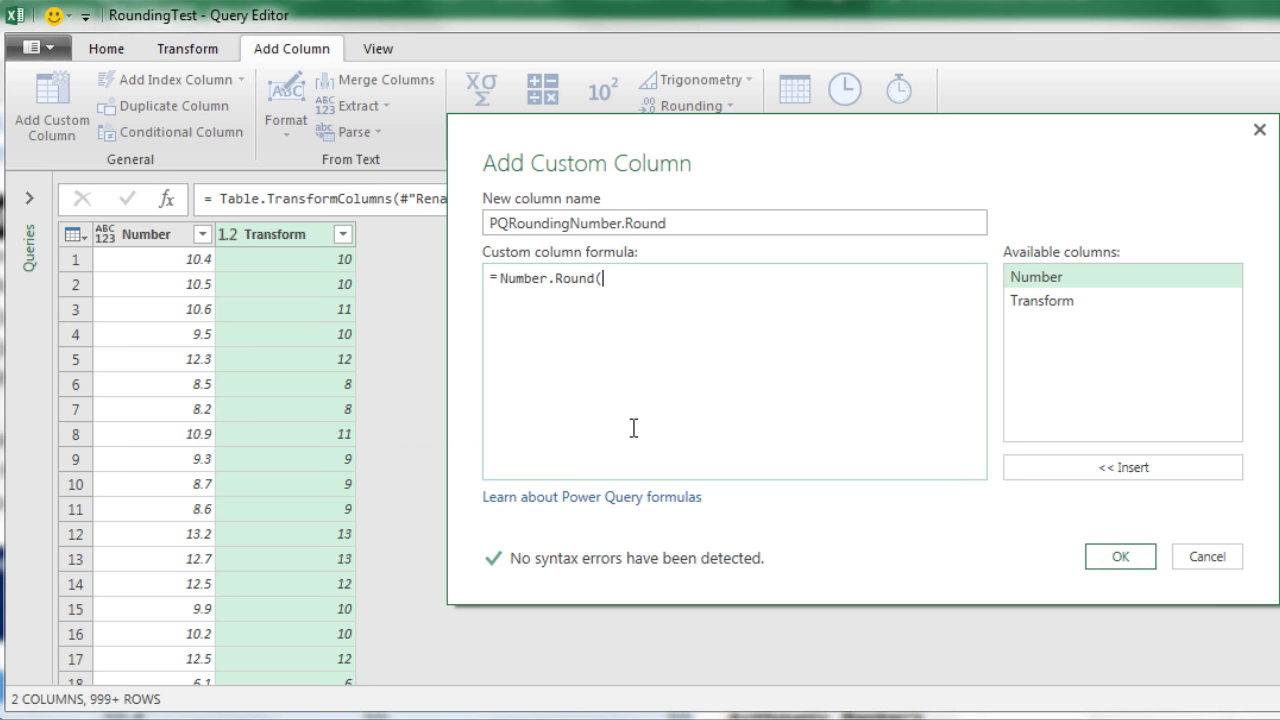
double_click(1049, 277)
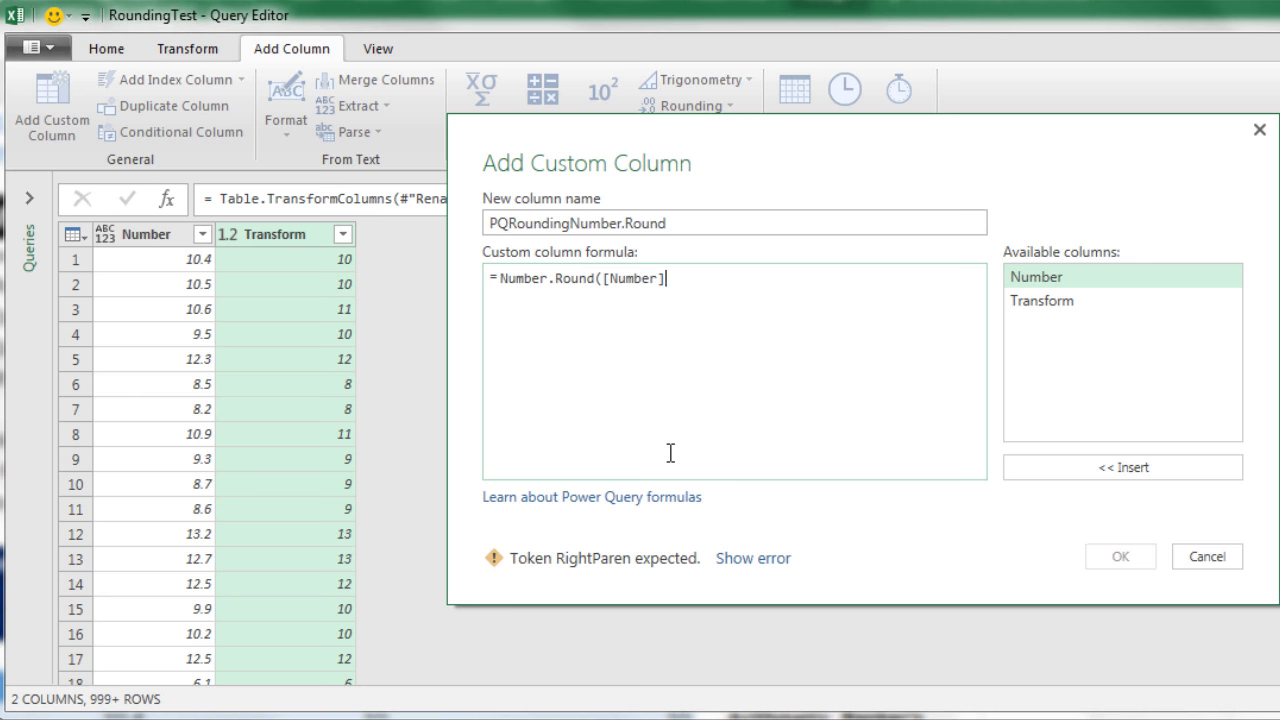
type(",0")
type(")")
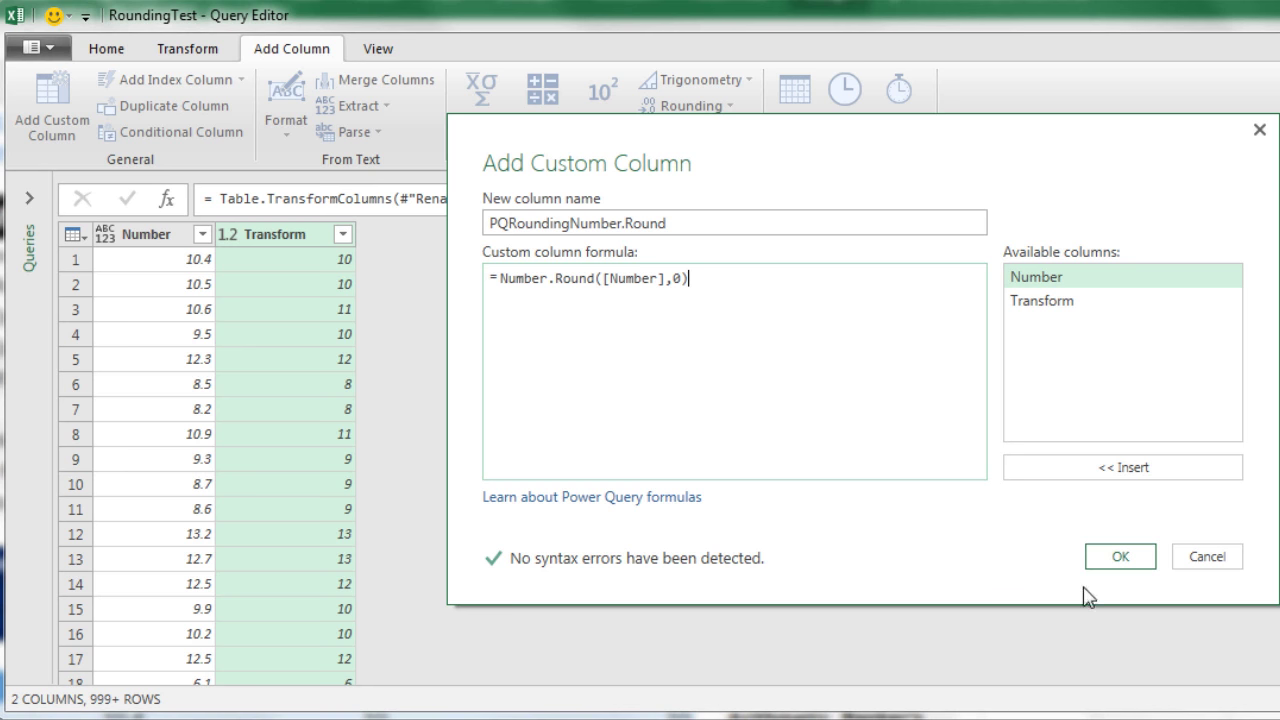
left_click(1121, 557)
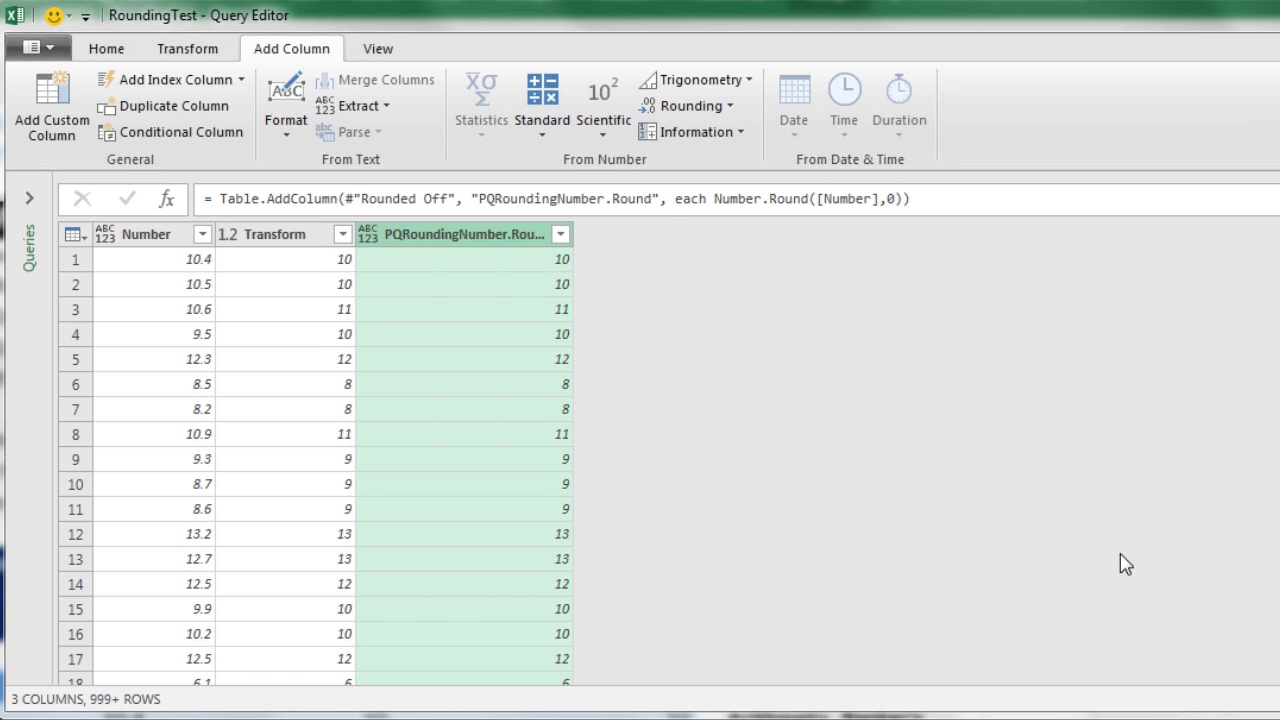
Close the query editor and load the RoundingTest query as a table on the existing worksheet, starting at cell H19
left_click(100, 48)
left_click(42, 135)
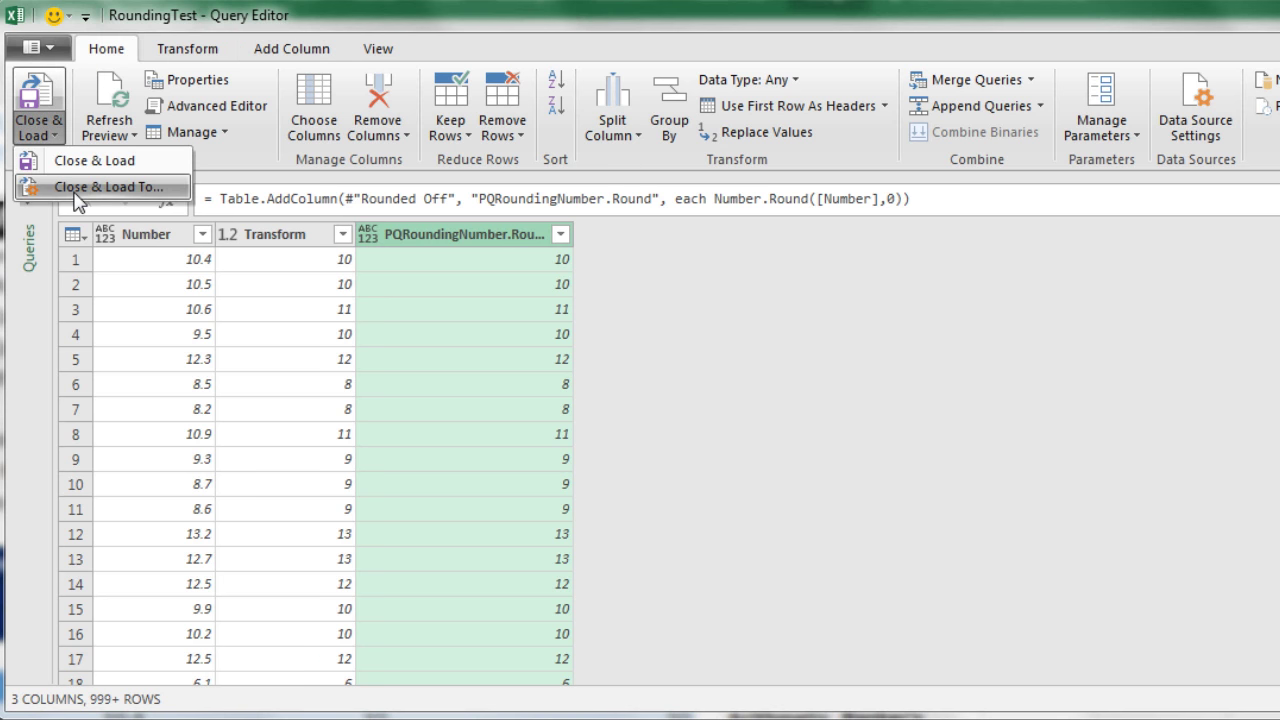
left_click(75, 193)
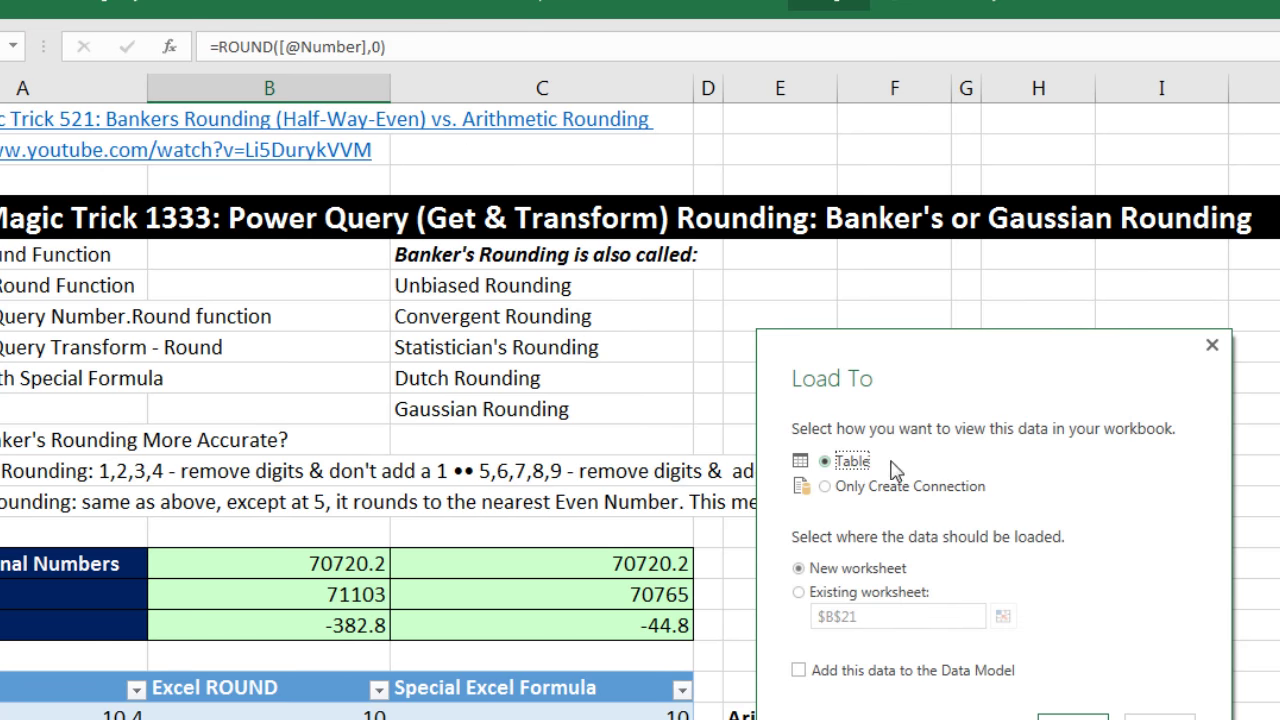
left_click(815, 600)
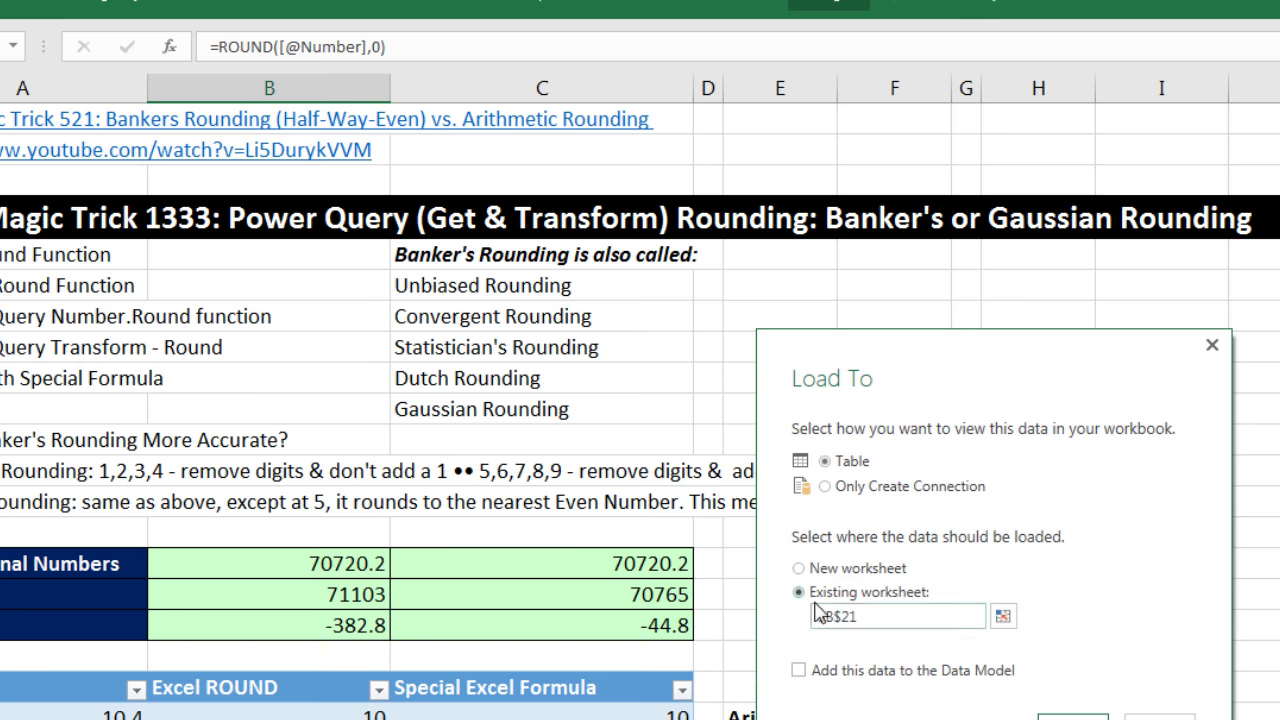
left_click(846, 617)
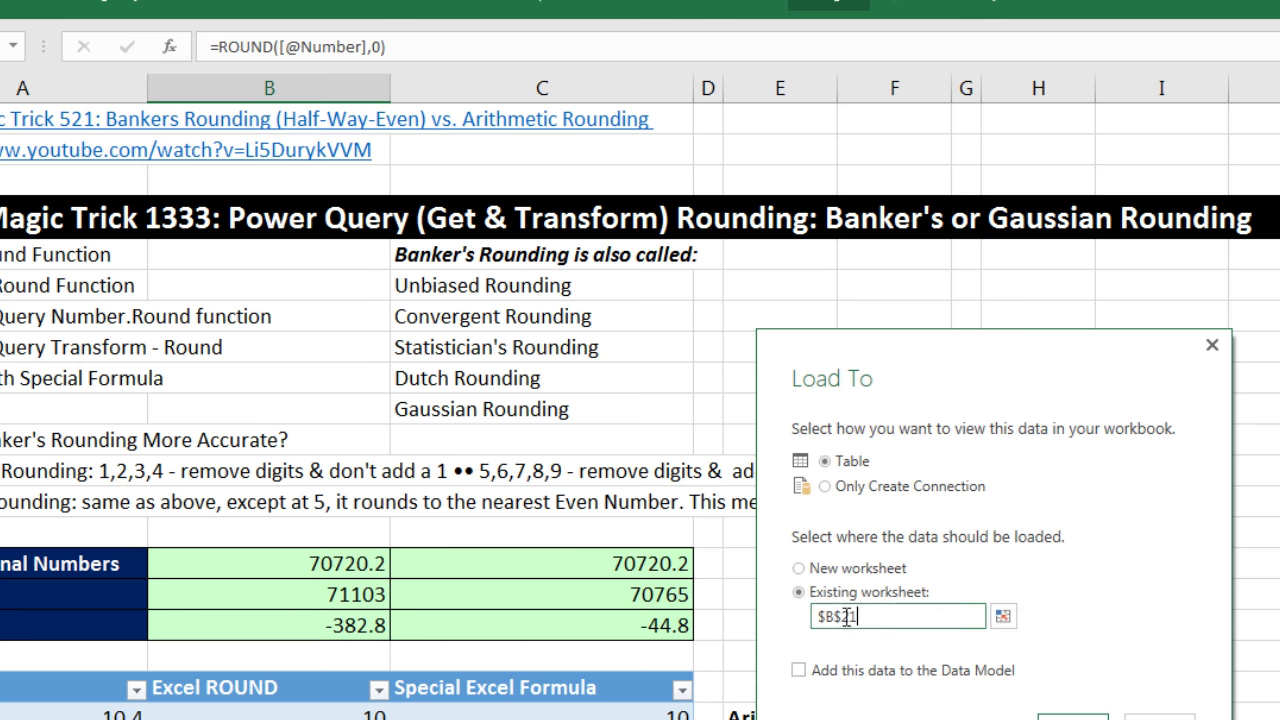
double_click(846, 617)
left_click(1002, 616)
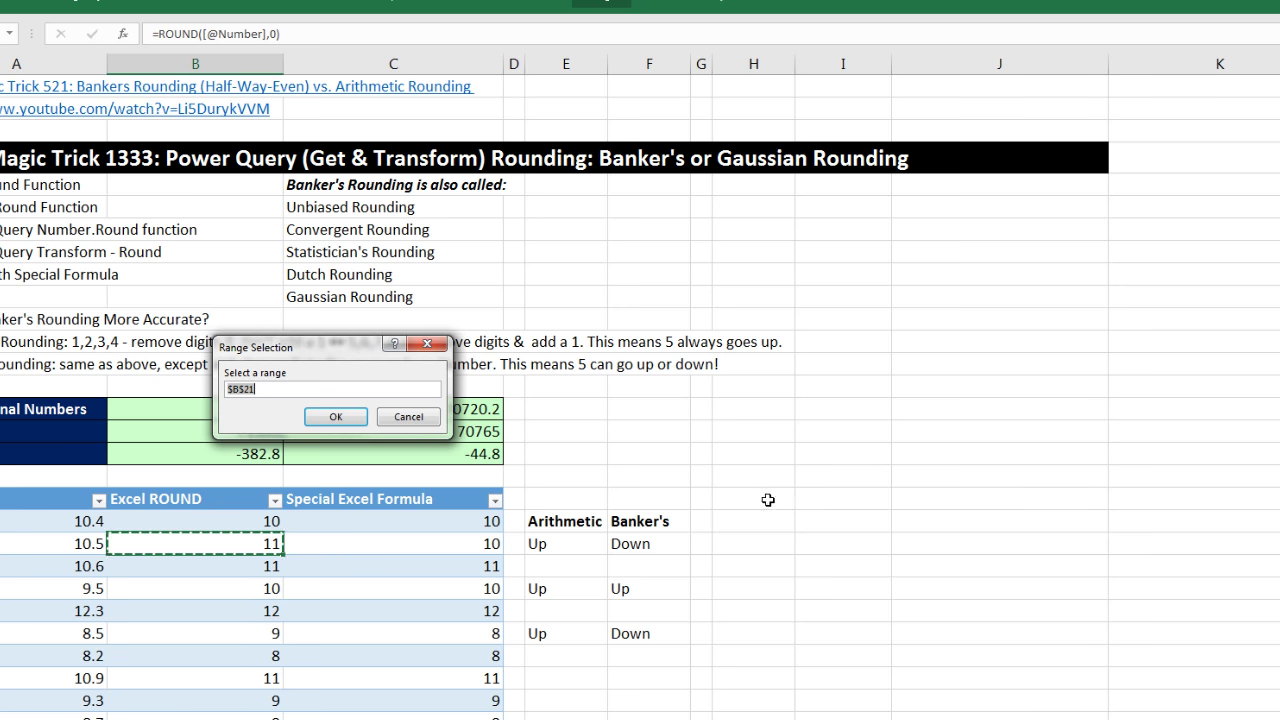
left_click(768, 500)
left_click(336, 417)
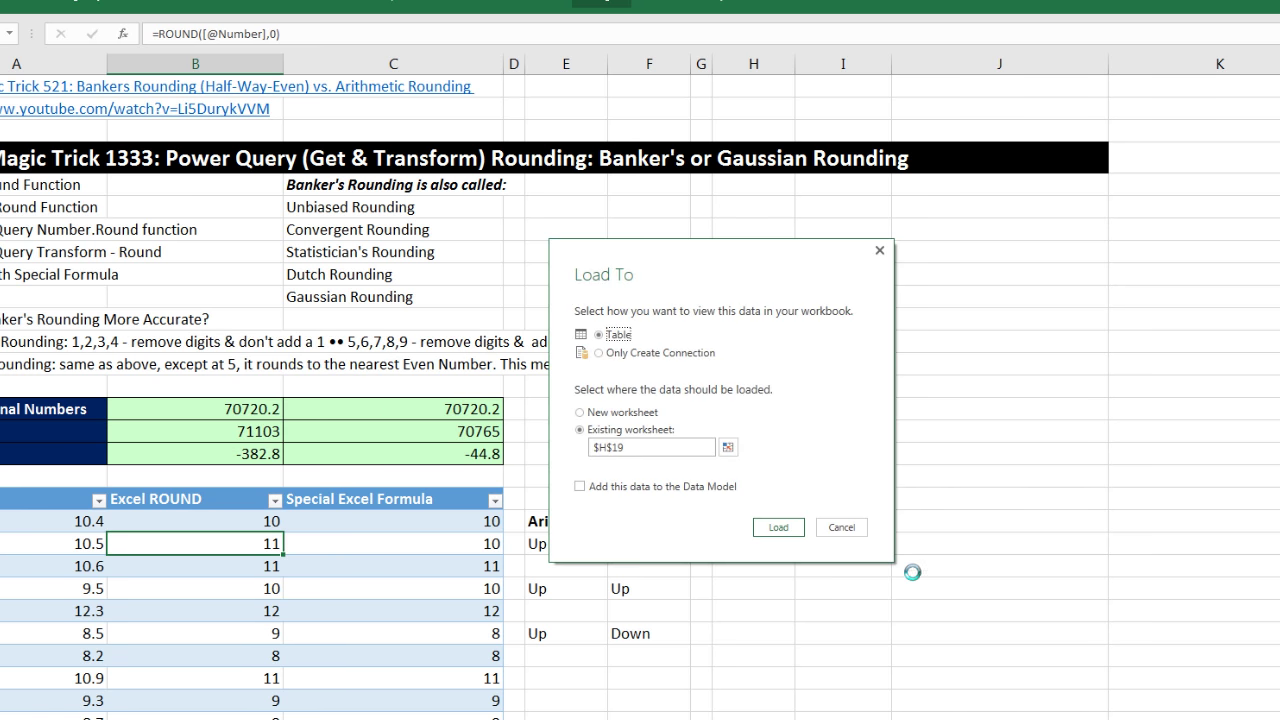
left_click(778, 527)
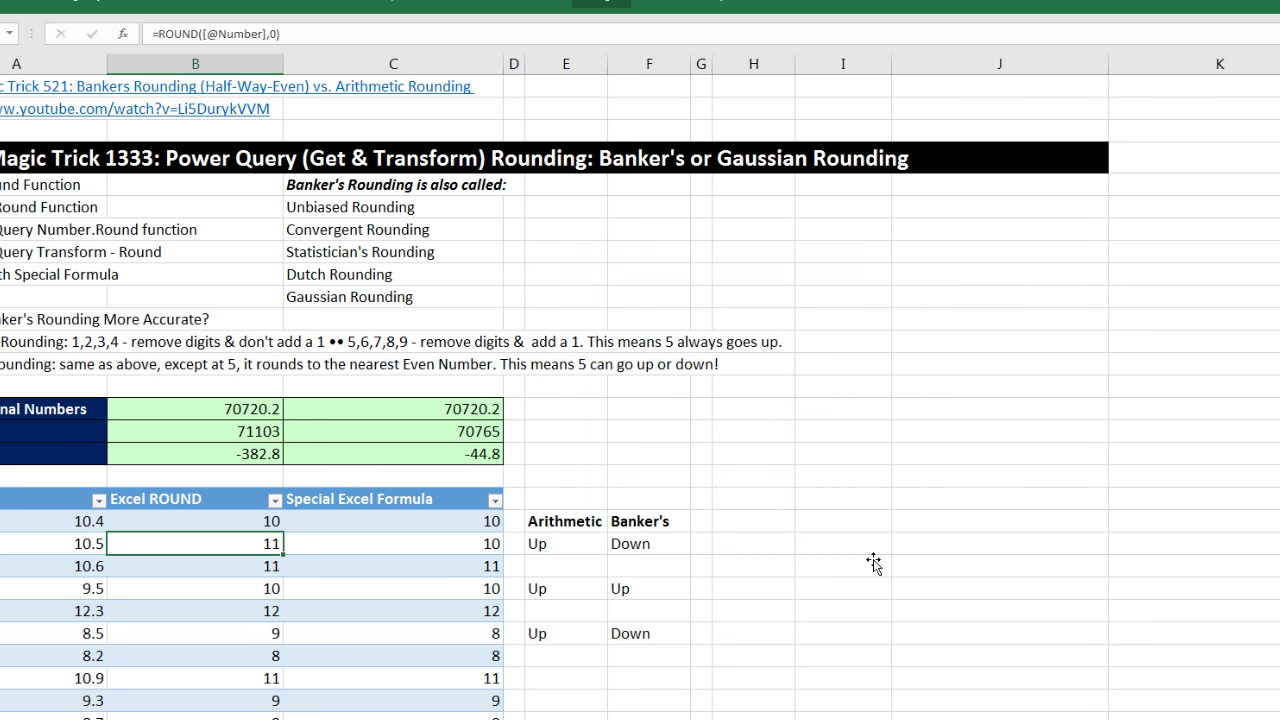
Copy the total and difference formulas in C15:C17 to I15:J17 above the Transform and PQRoundingNumber.Round columns
left_click_drag(478, 411, 474, 455)
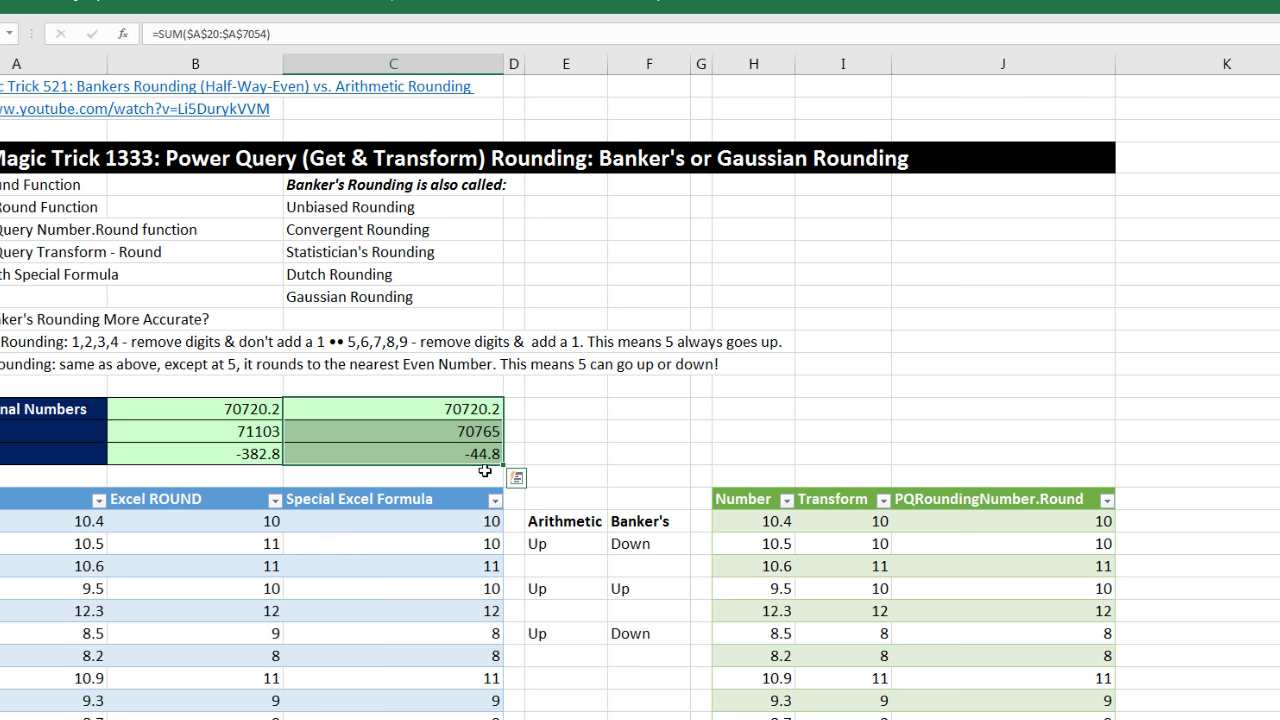
key("ctrl+c")
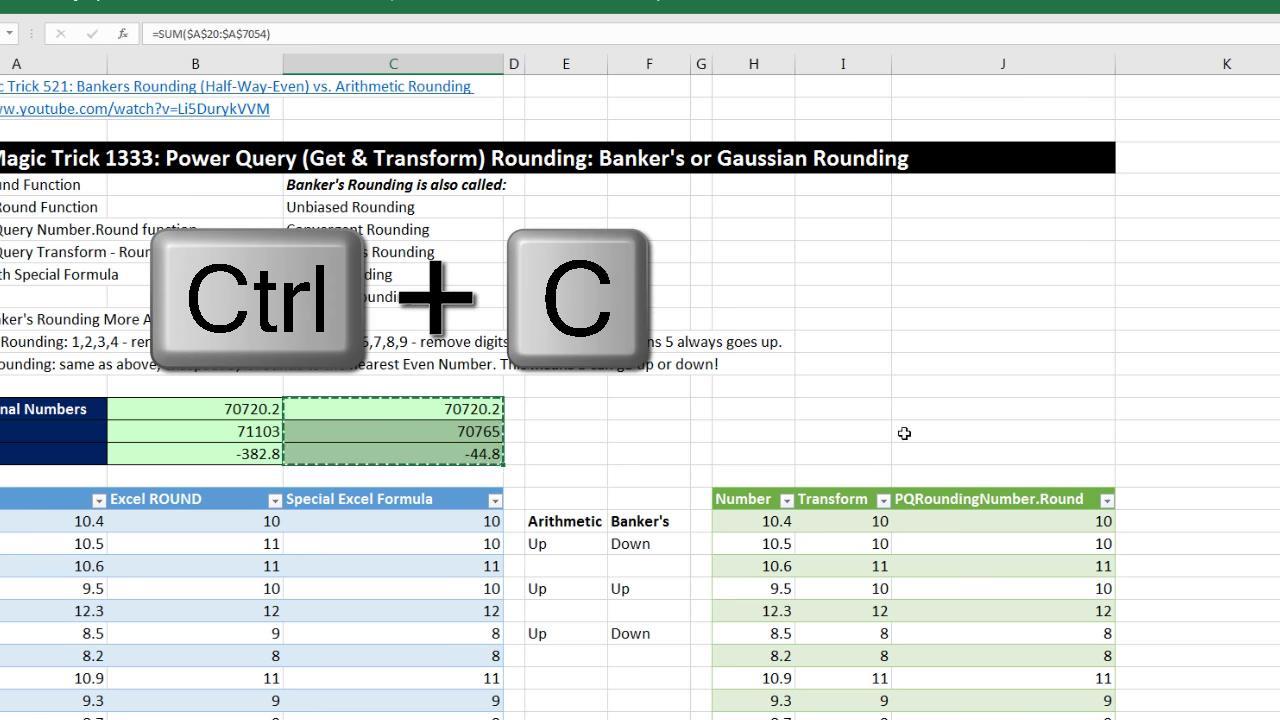
left_click_drag(808, 411, 984, 456)
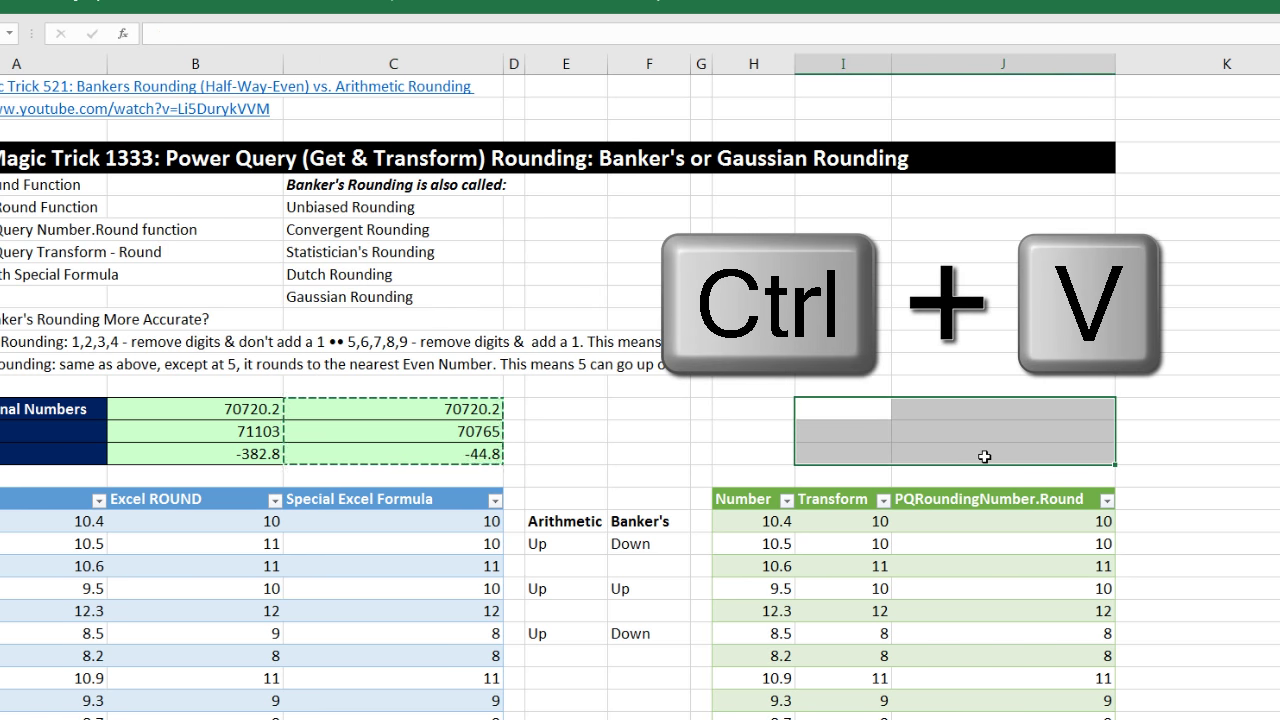
key("ctrl+v")
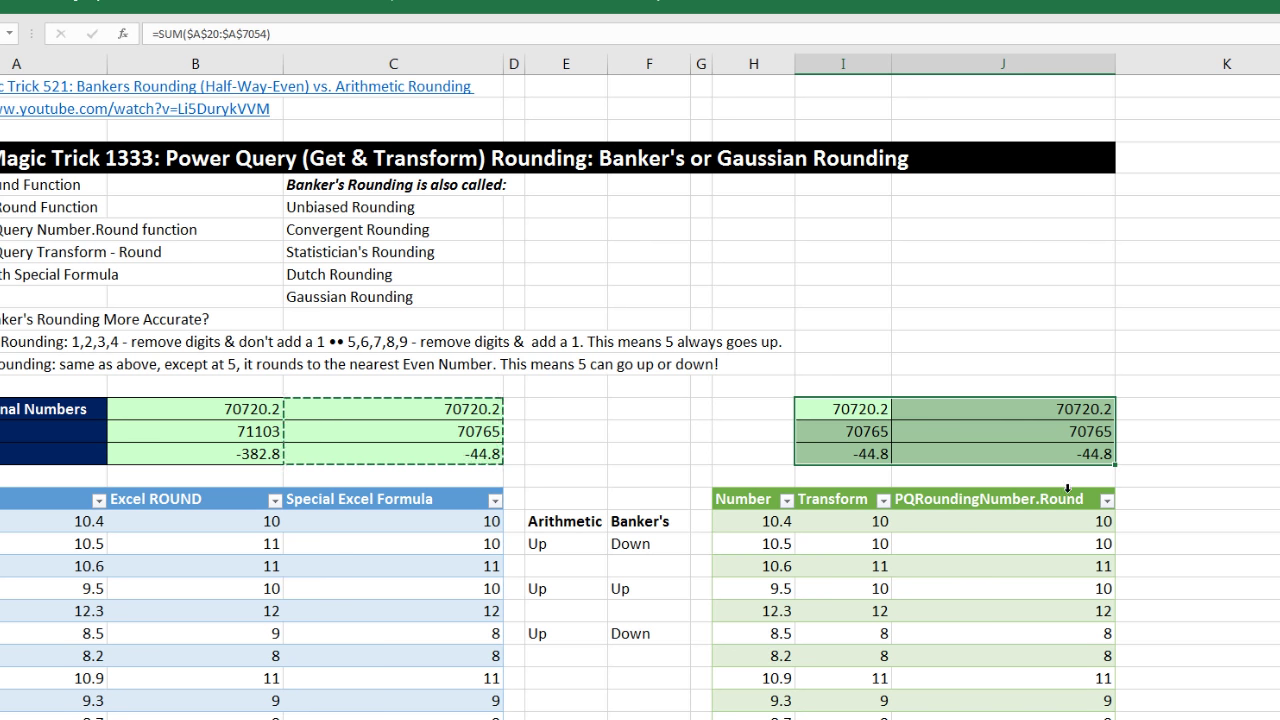
Check the copied total and difference formulas above the two Power Query columns and the difference formula above the Excel ROUND column
double_click(843, 405)
key("Escape")
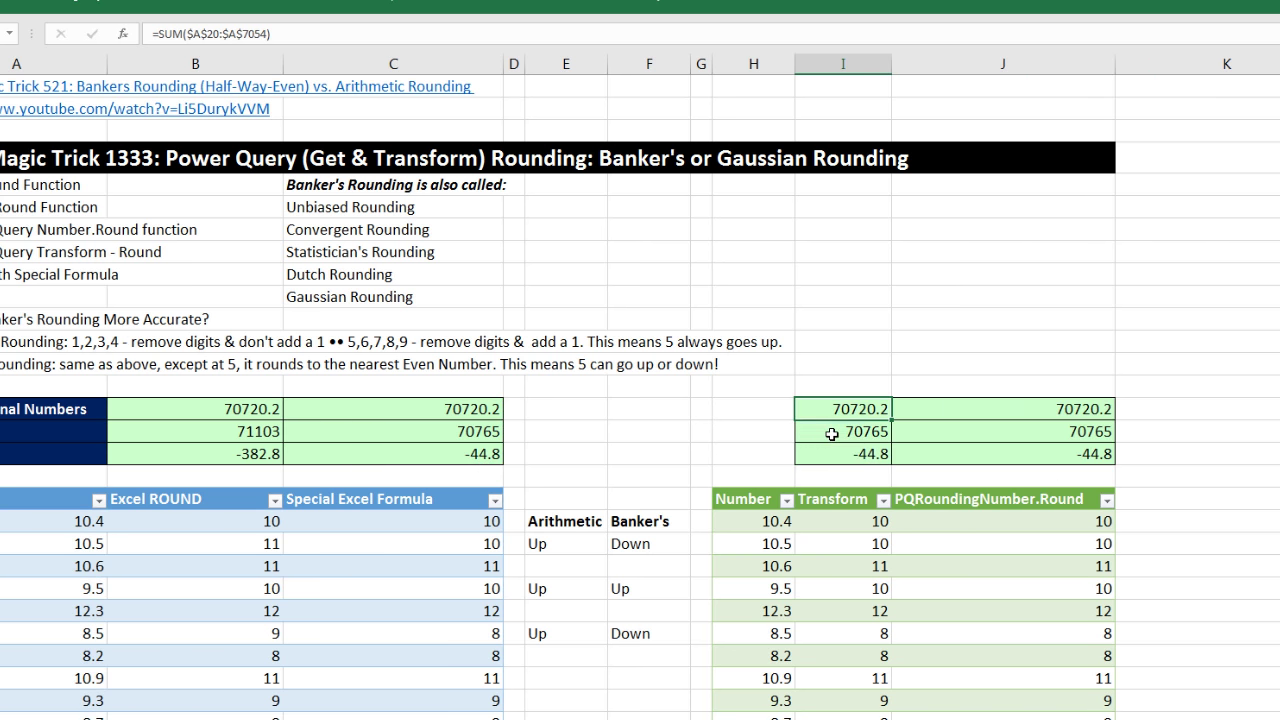
double_click(831, 434)
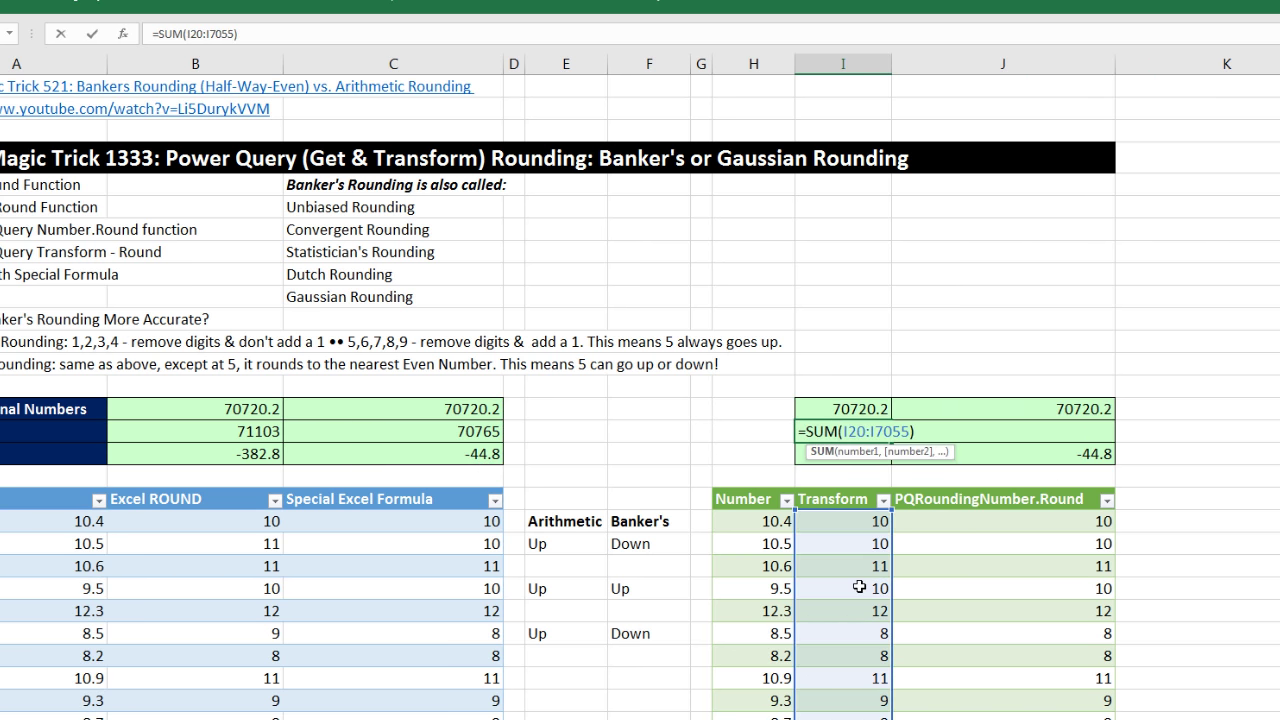
key("Escape")
double_click(860, 455)
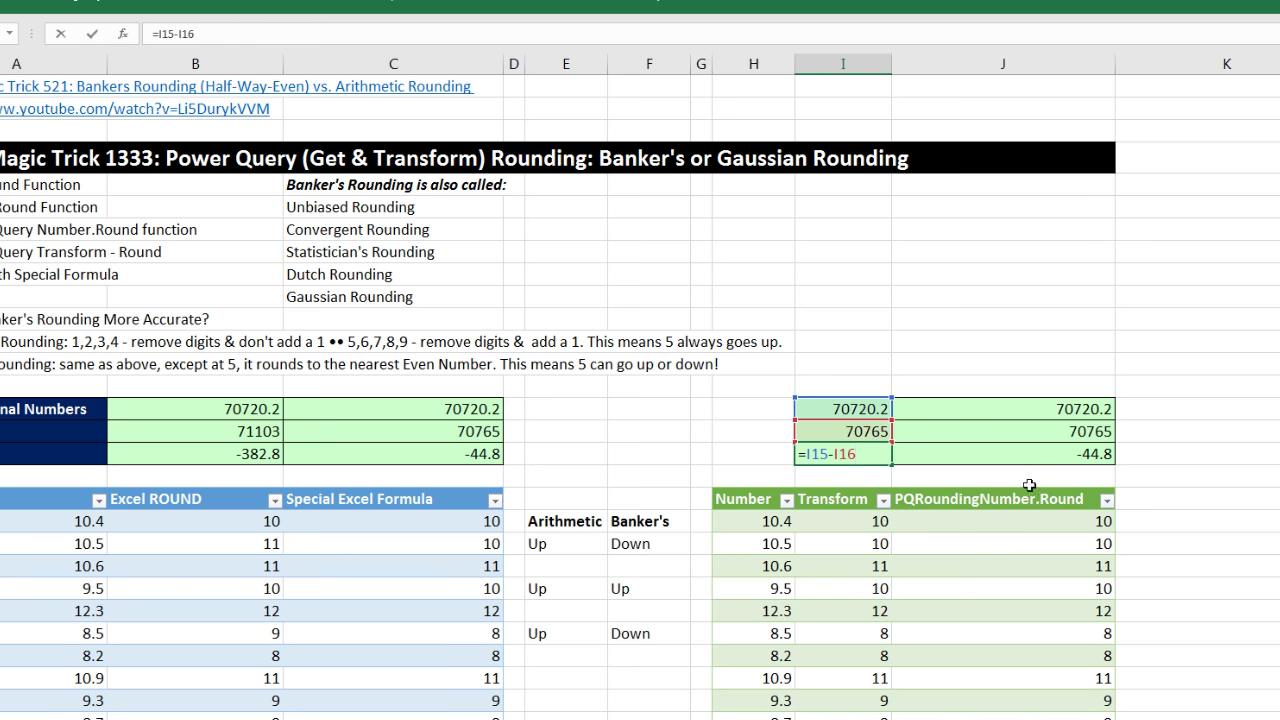
key("Escape")
double_click(1051, 455)
key("Escape")
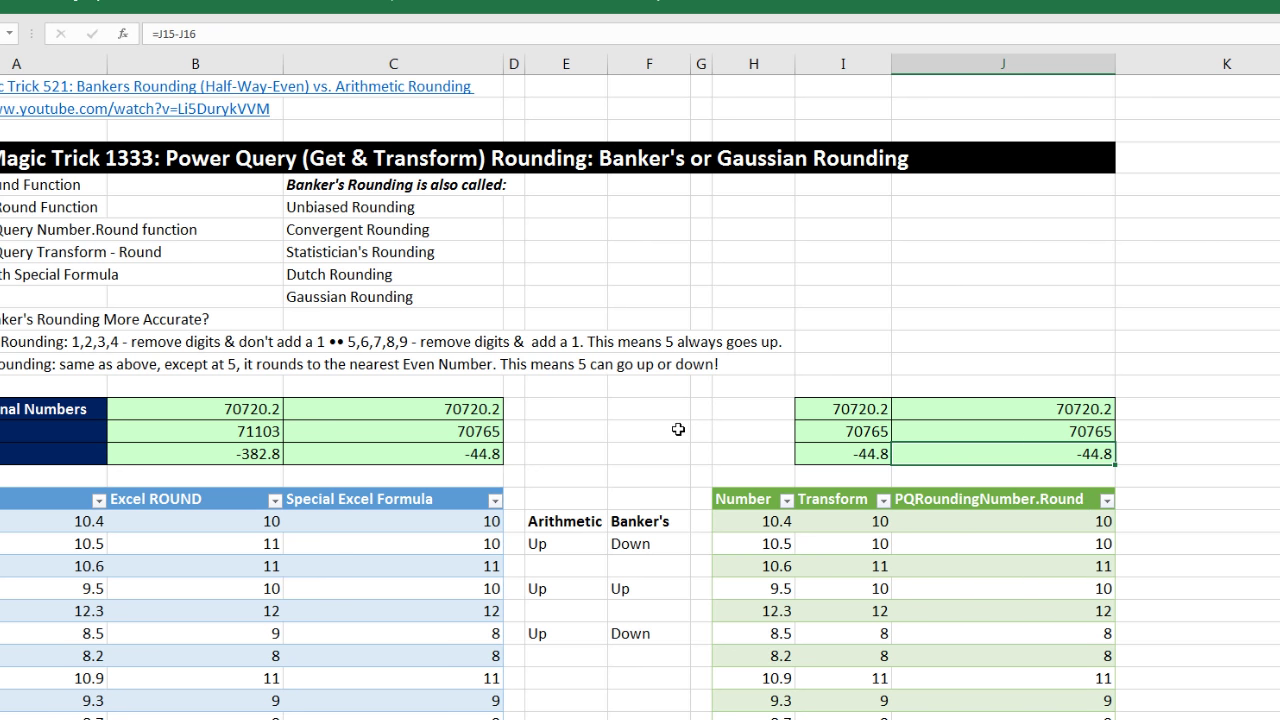
left_click(234, 454)
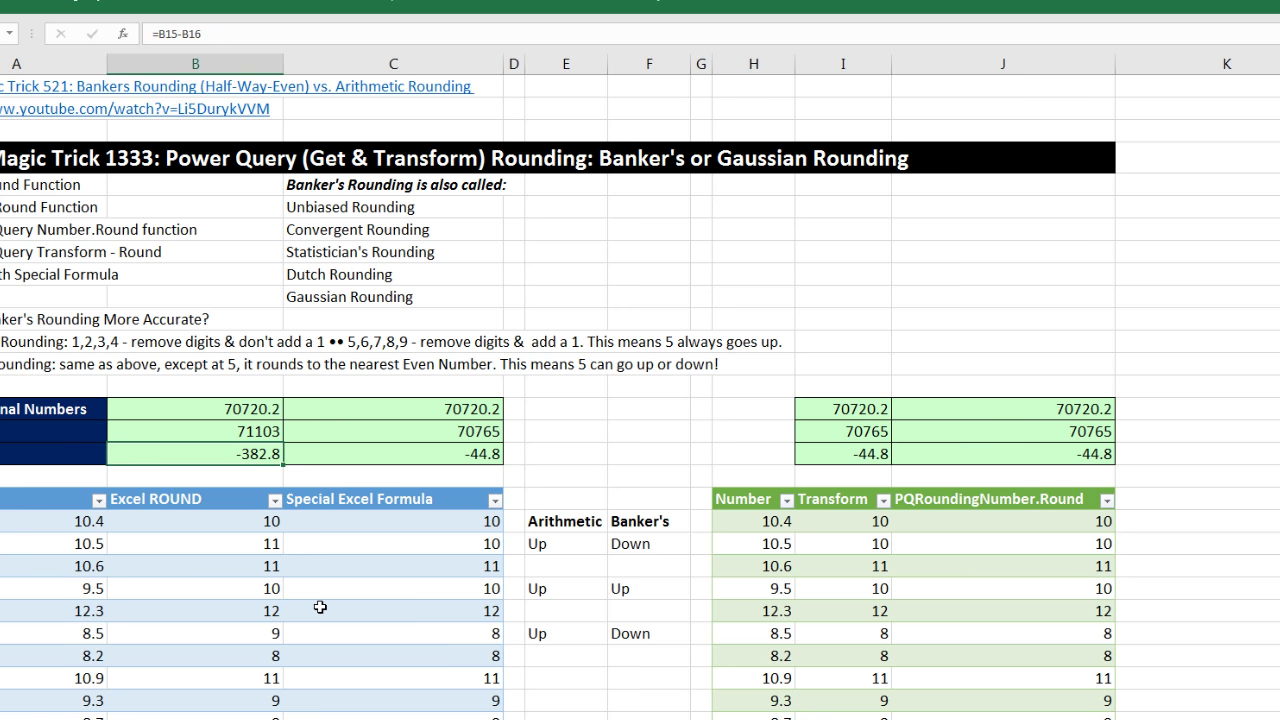